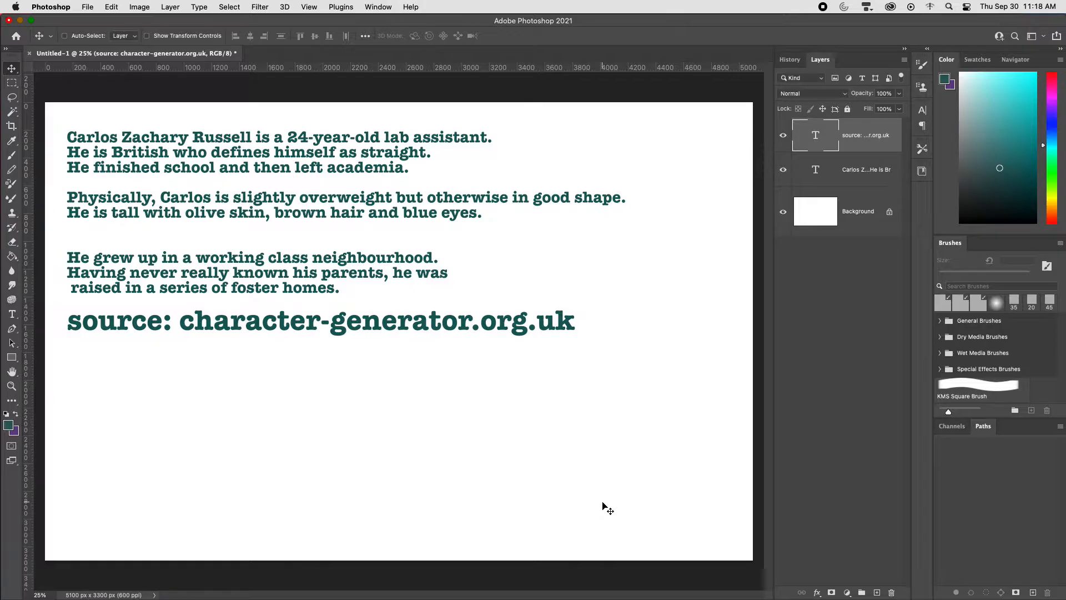
Step: On a new layer, underline "lab assistant" in bright teal with the Brush and handwrite "young man" above the first line
left_click(1023, 105)
key("super+alt+shift+n")
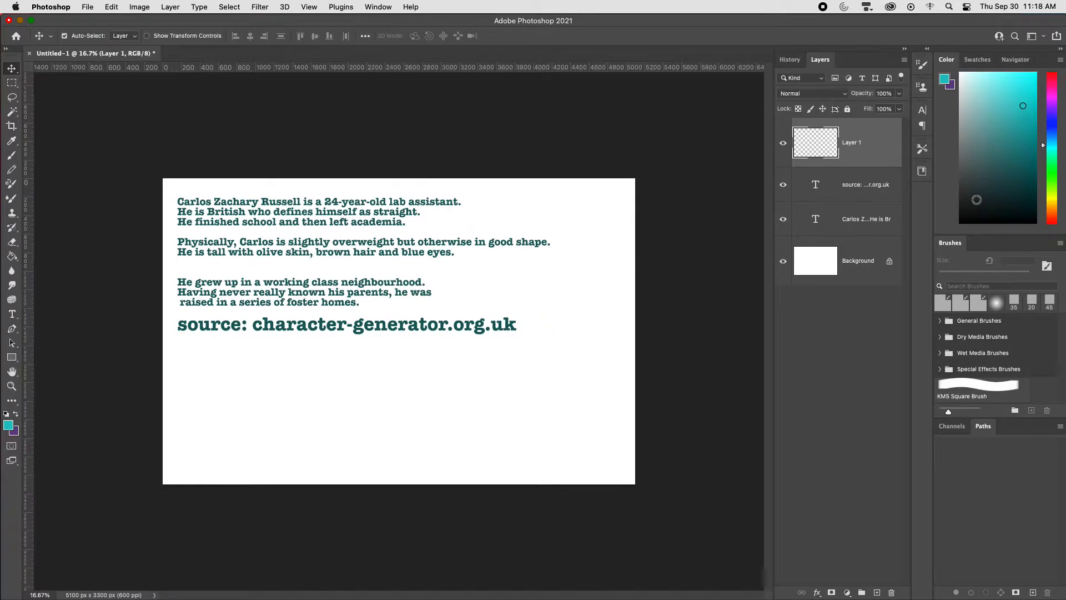
key("super+plus")
left_click_drag(476, 262, 643, 419)
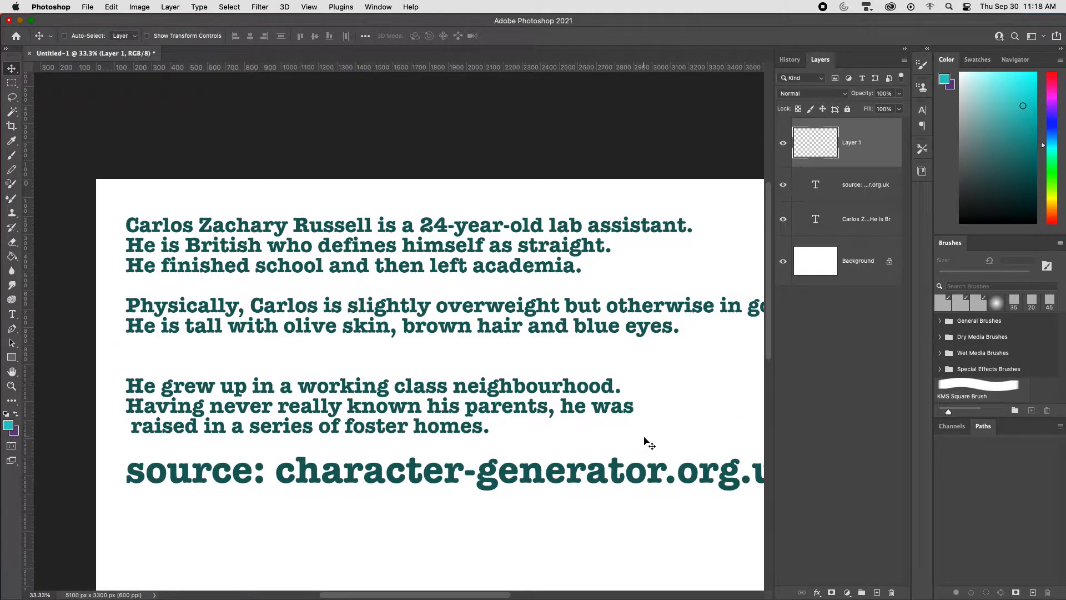
key("b")
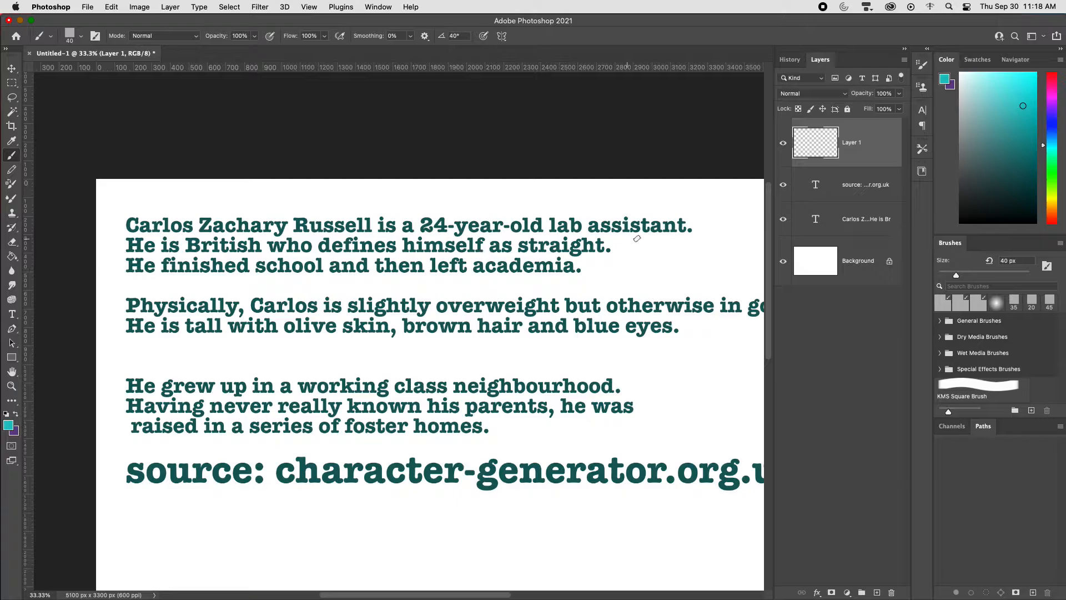
left_click_drag(549, 236, 692, 239)
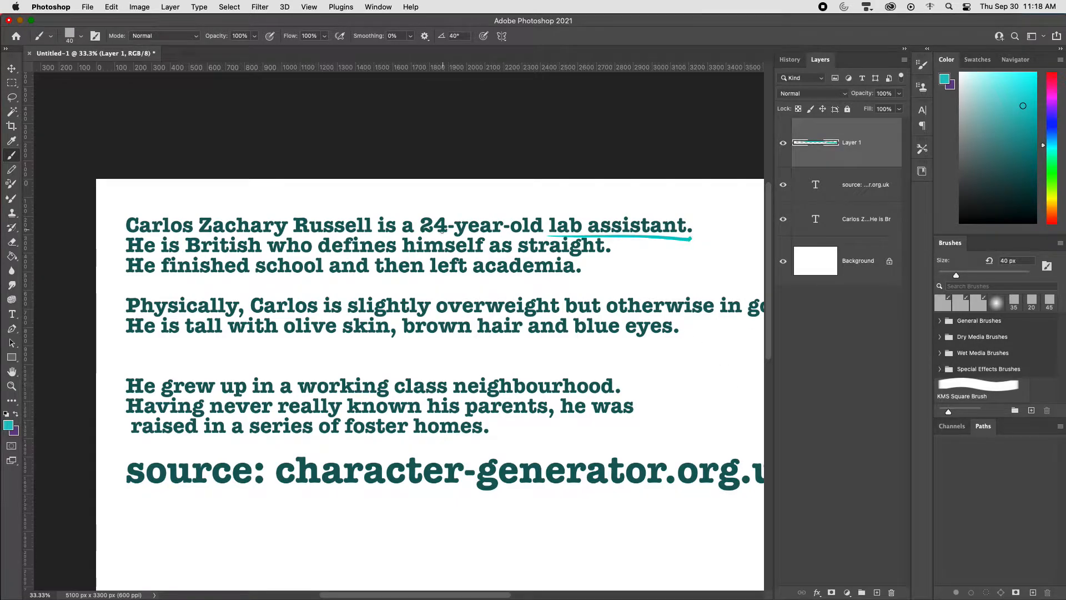
mouse_move(467, 211)
left_mouse_down()
mouse_move(546, 192)
mouse_move(664, 195)
left_mouse_up()
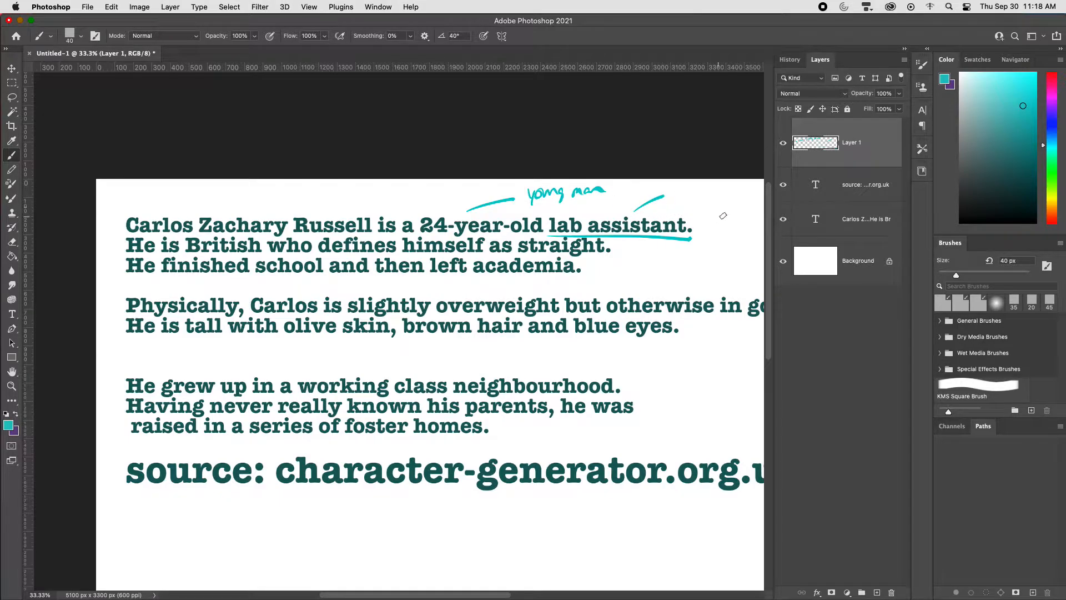
Step: Underline "British", "straight", "slightly overweight", "good shape", "tall", "olive skin", "brown hair" and "blue eyes" in the character description
left_click_drag(187, 253, 267, 253)
left_click_drag(532, 257, 611, 261)
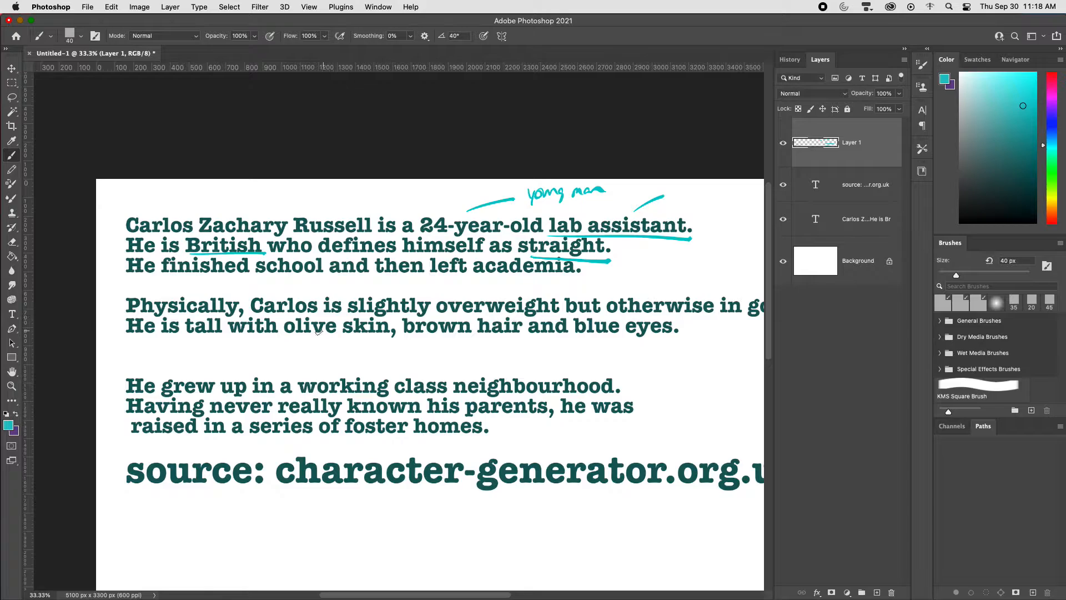
left_click_drag(357, 316, 558, 316)
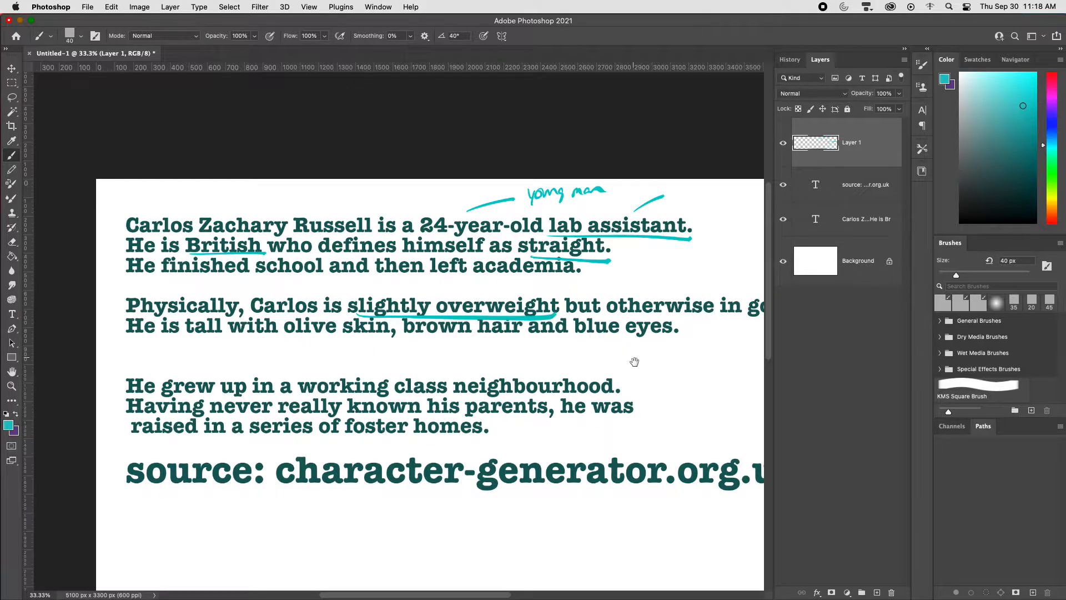
left_click_drag(633, 361, 516, 388)
left_click_drag(613, 337, 719, 338)
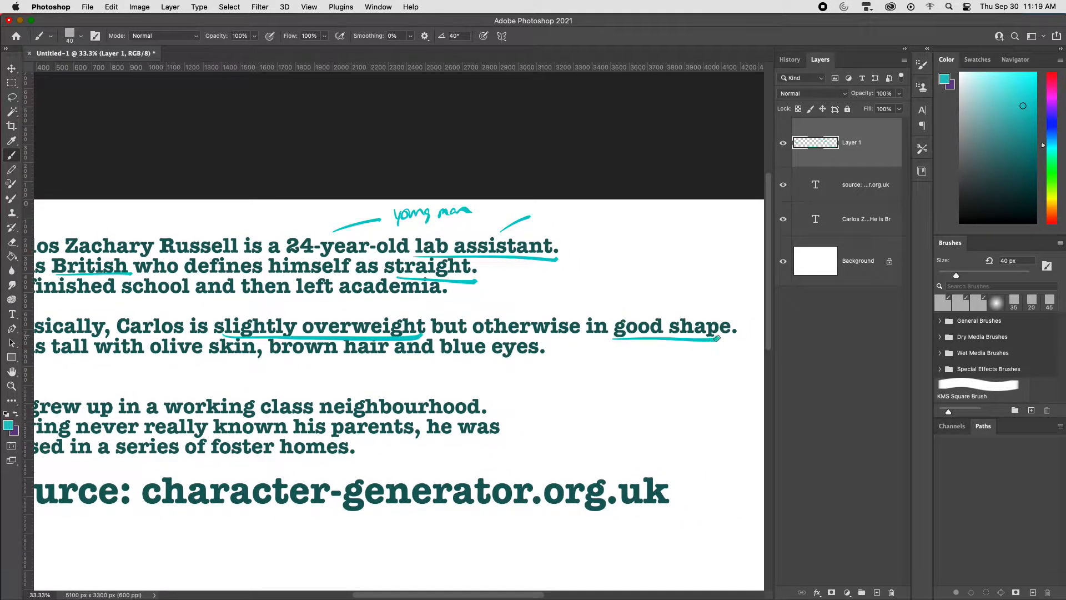
key("super+0")
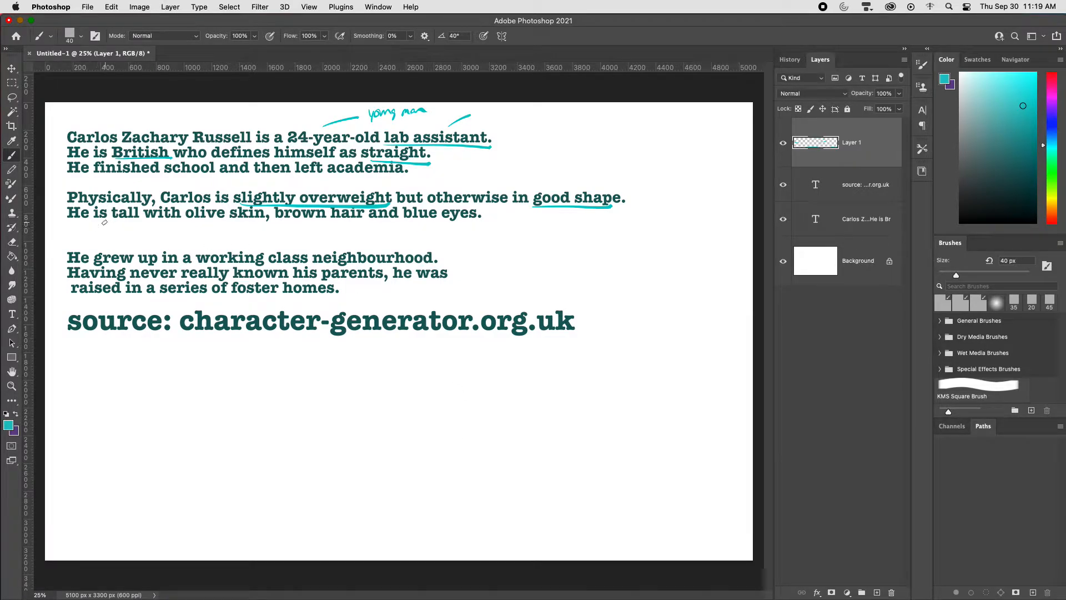
left_click_drag(103, 221, 479, 228)
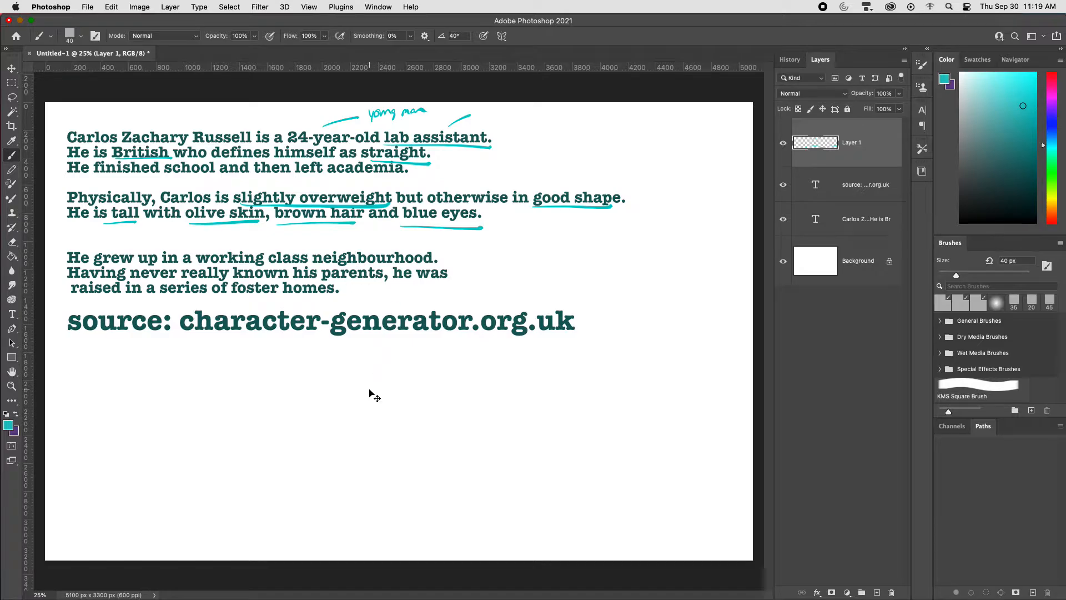
Step: Draw an arc around "good shape" and reinforce the underlines beneath "tall" and "lab assistant"
key("super+minus")
key("super+equal")
mouse_move(528, 207)
left_mouse_down()
mouse_move(621, 198)
mouse_move(602, 220)
left_mouse_up()
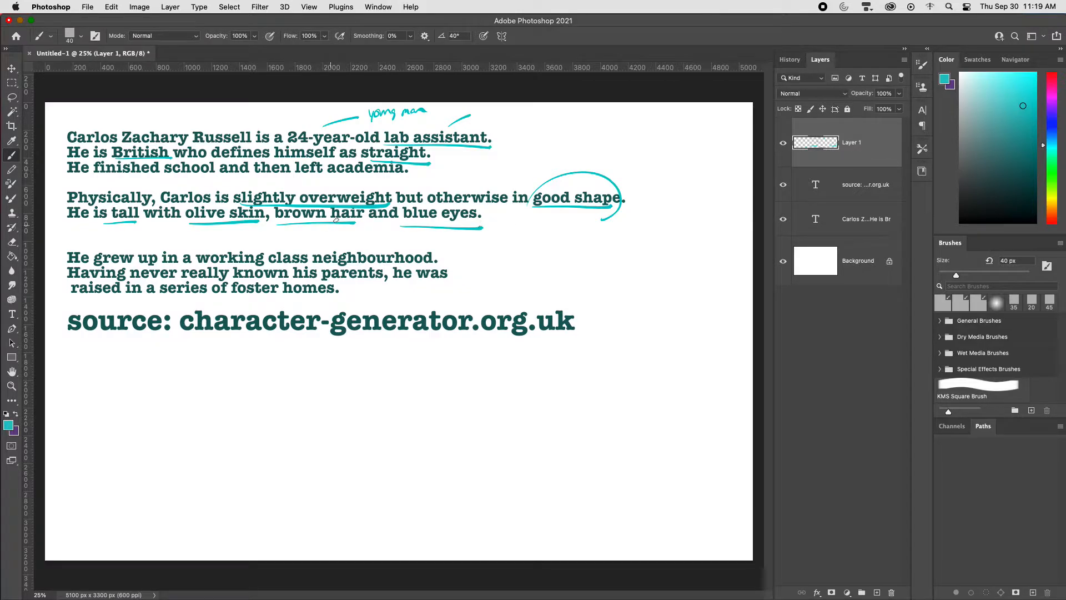
left_click_drag(105, 224, 162, 221)
left_click_drag(401, 145, 493, 146)
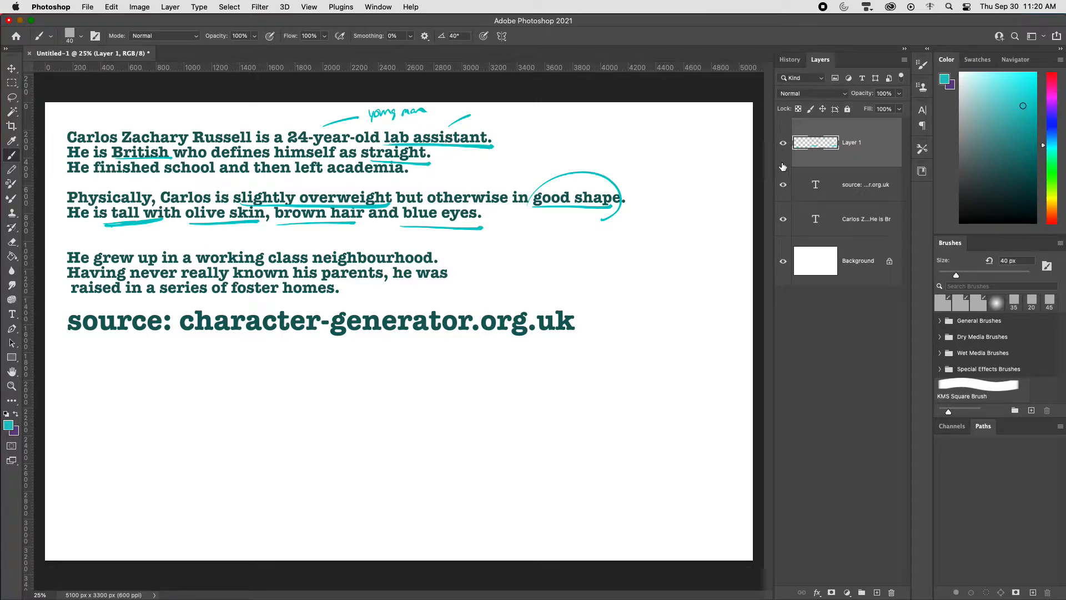
Step: Hide every layer except Background and add a new empty layer on top
left_click(783, 261, "alt")
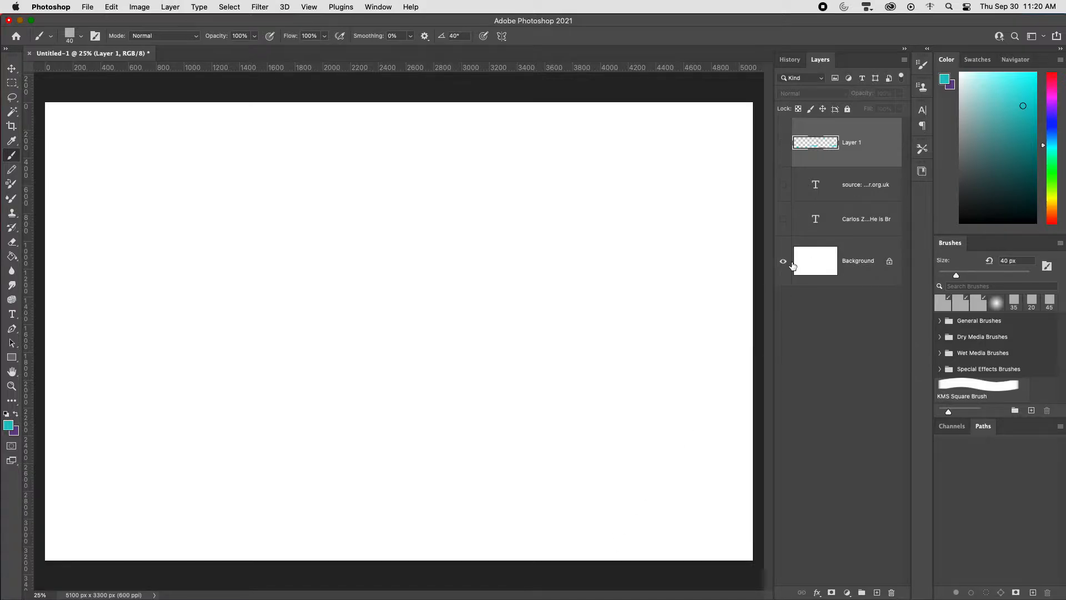
key("super+shift+alt+n")
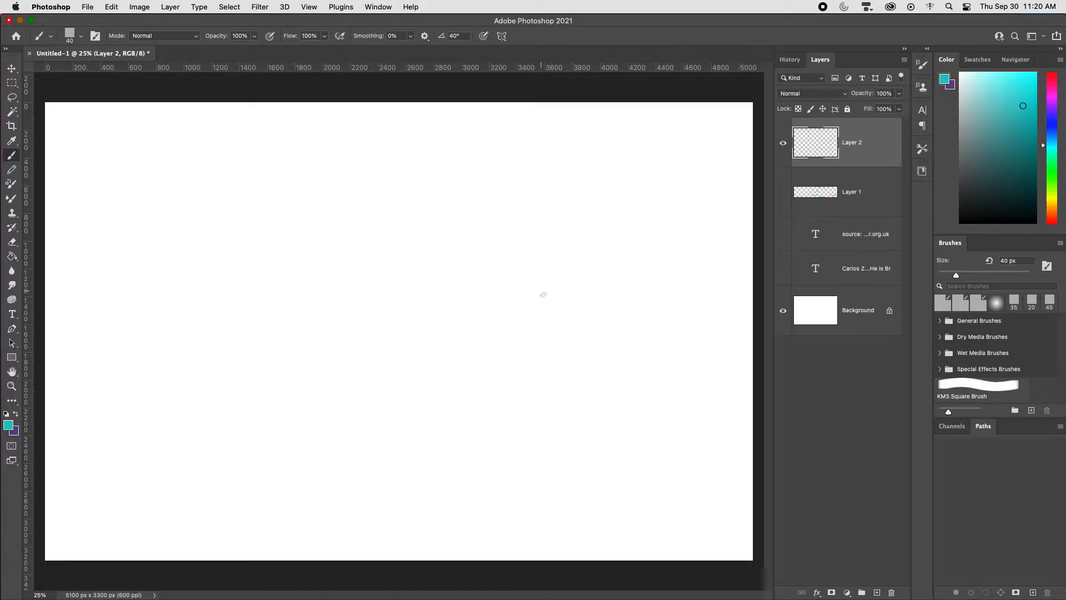
key("super+minus")
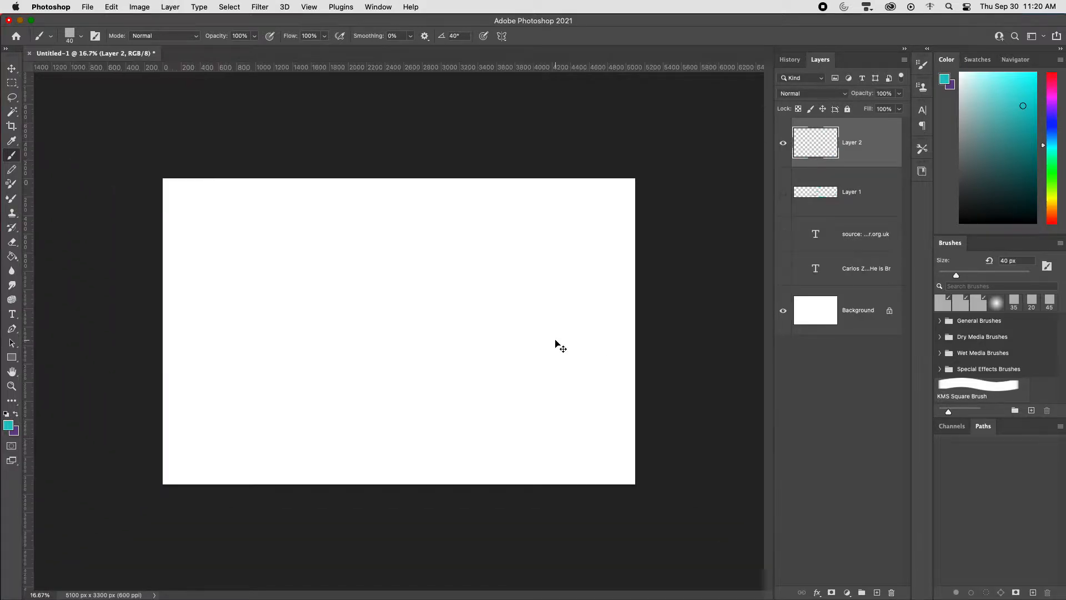
key("super+equal")
Step: Show the character description text layer again and move the text to the lower part of the canvas
left_click(783, 268)
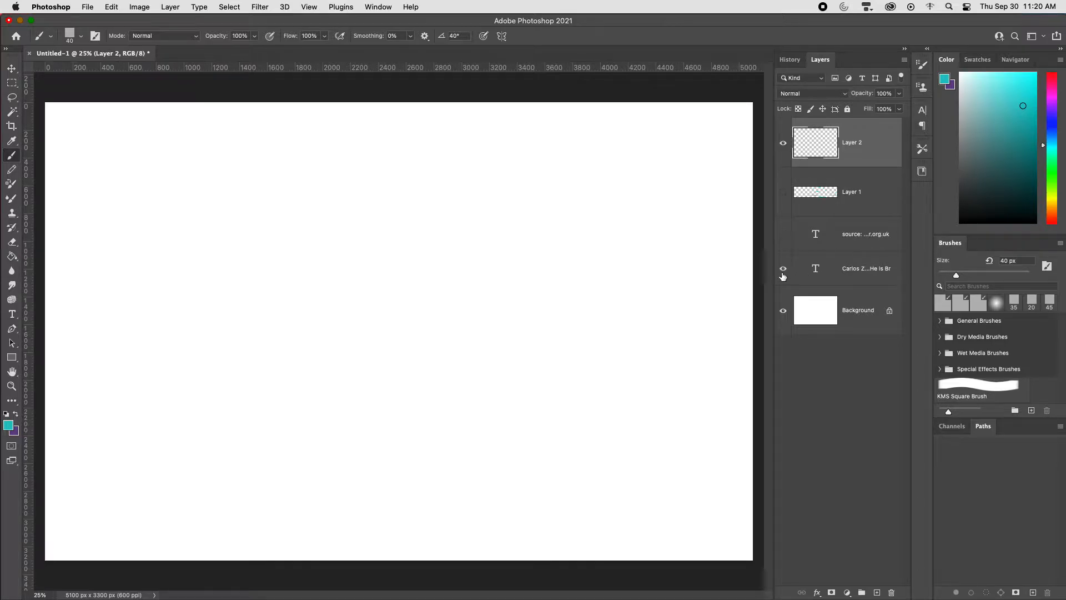
key("v")
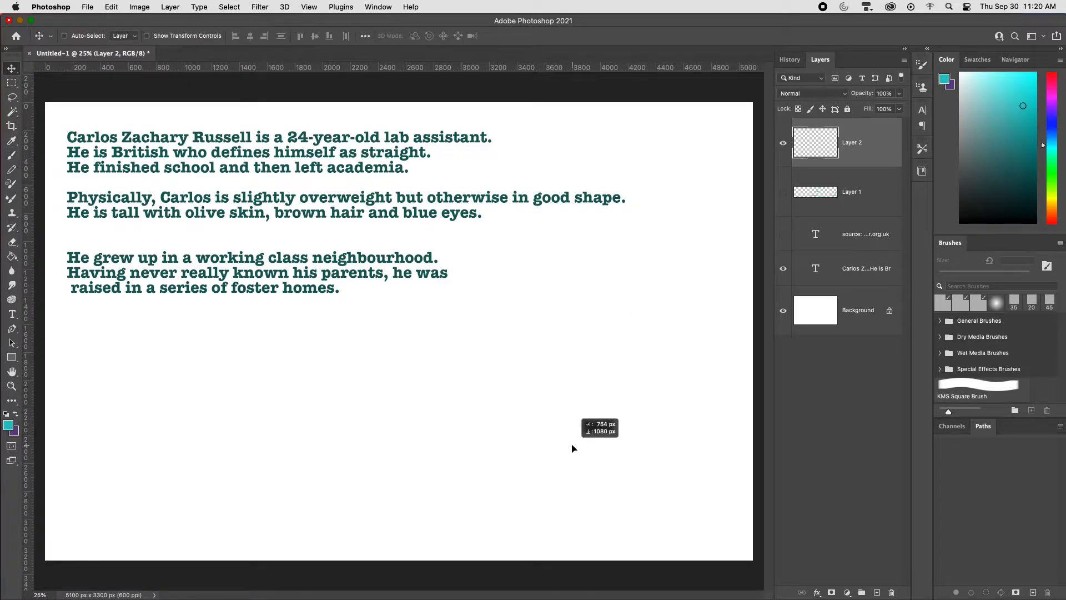
left_click(854, 244)
left_click(853, 281)
left_click_drag(415, 293, 507, 555)
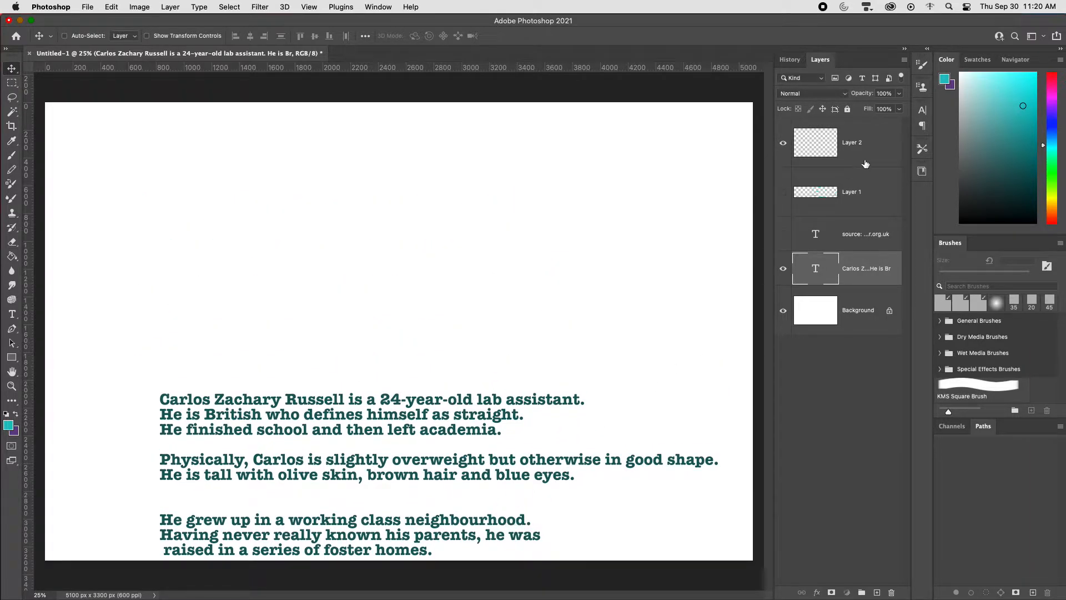
Step: Add another empty layer and turn on vertical paint symmetry for the Brush at the canvas centre
key("super+shift+alt+n")
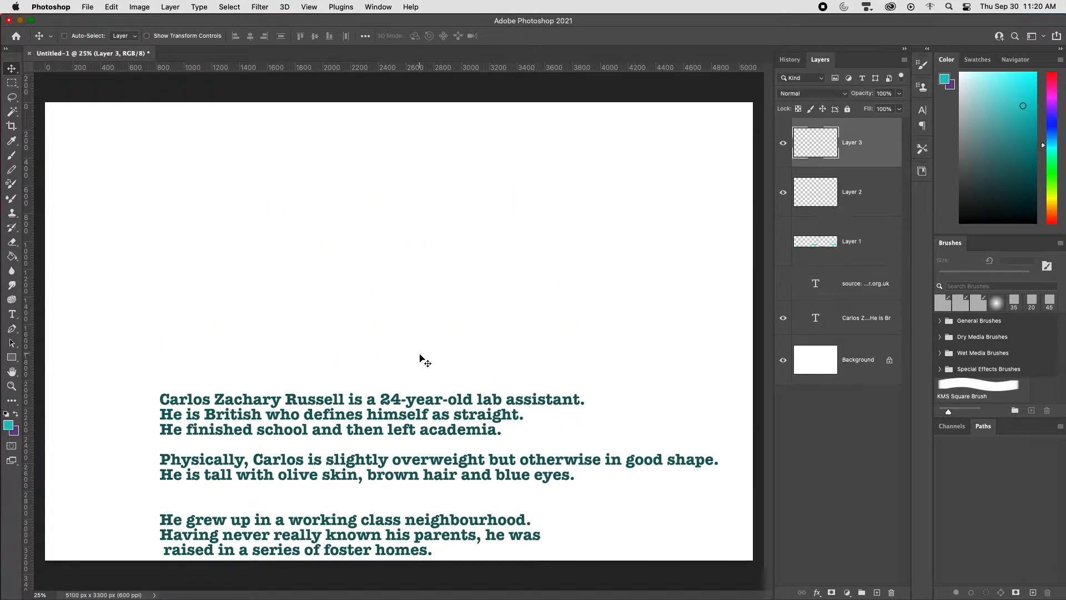
key("b")
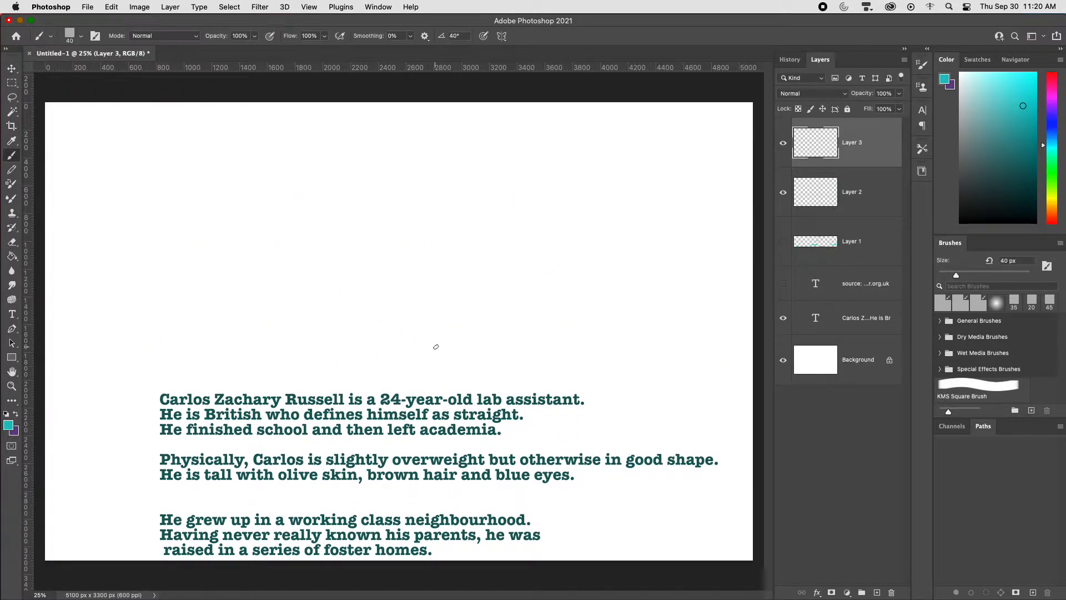
left_click(502, 36)
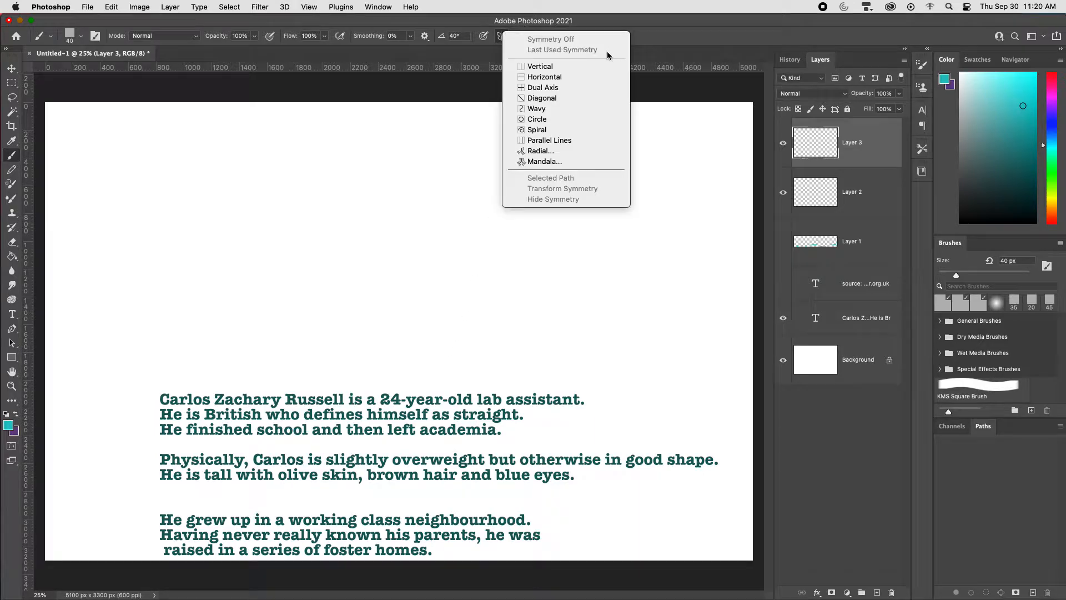
left_click(561, 66)
key("Return")
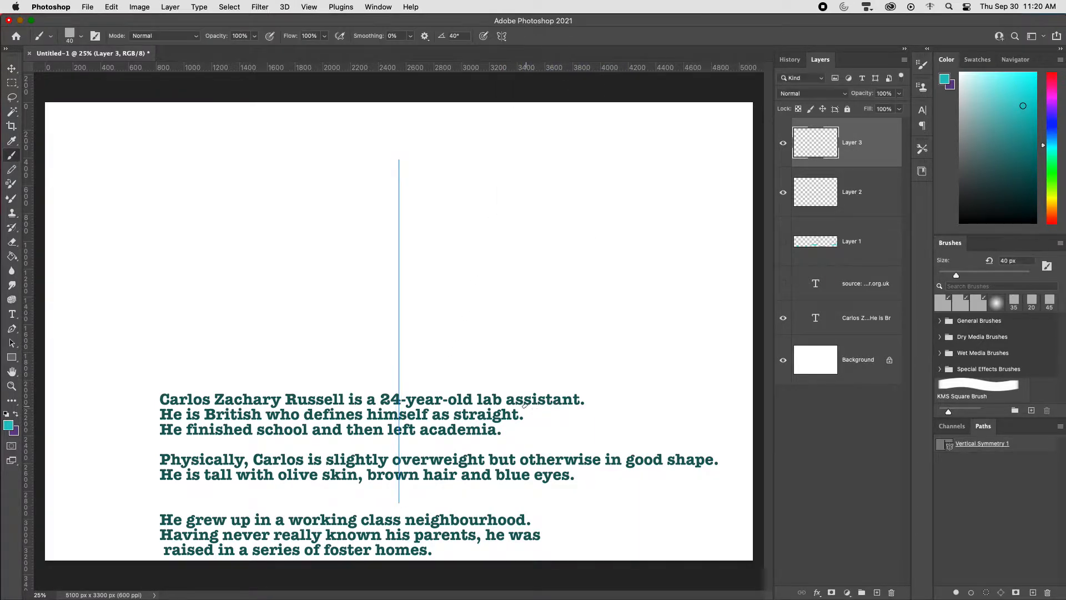
key("v")
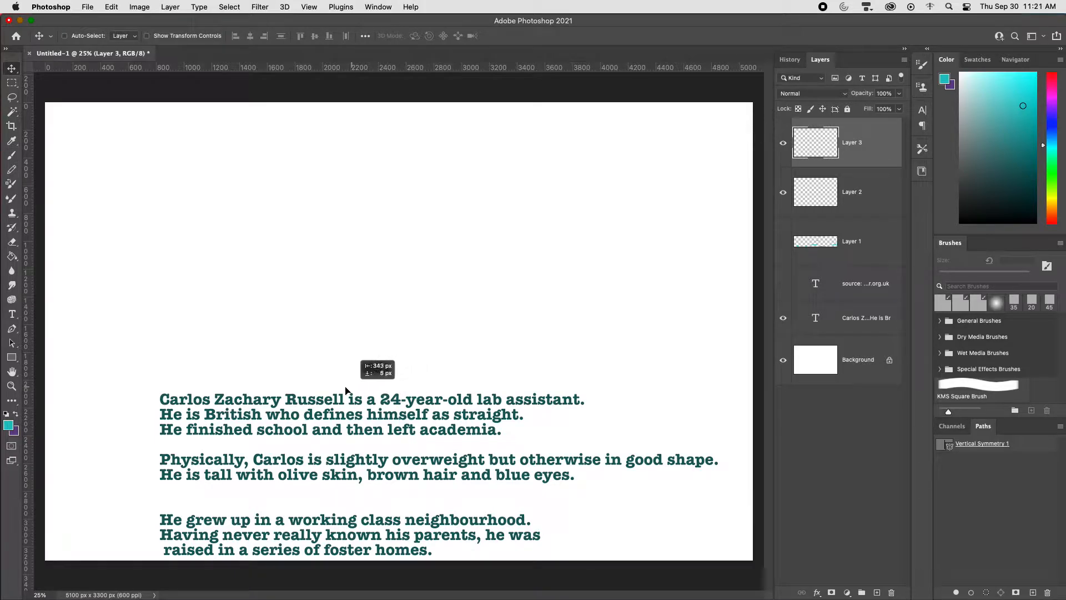
key("b")
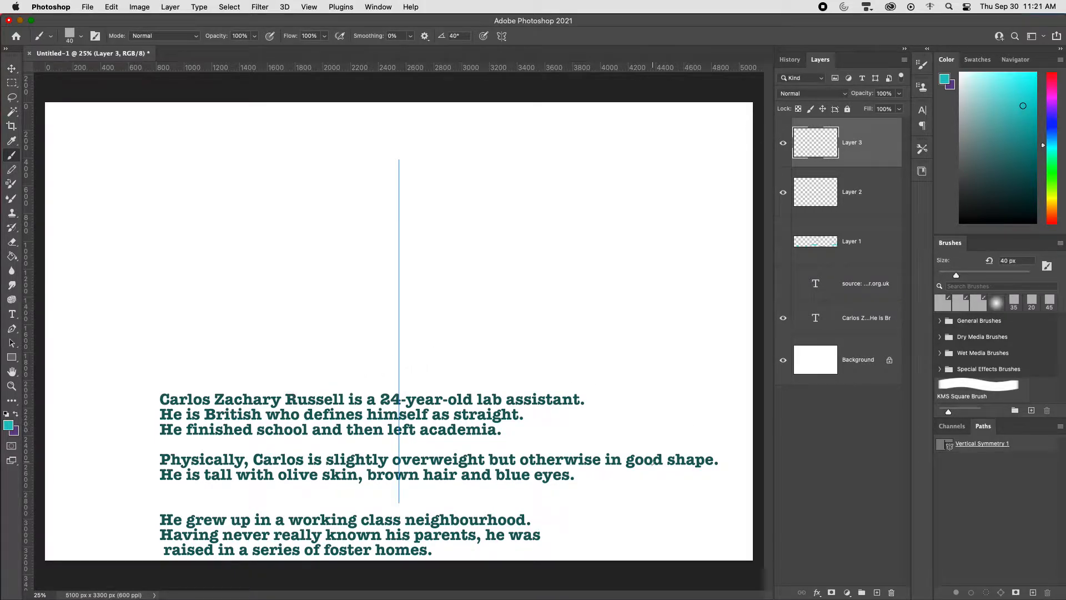
key("super+equal")
left_click_drag(531, 376, 631, 415)
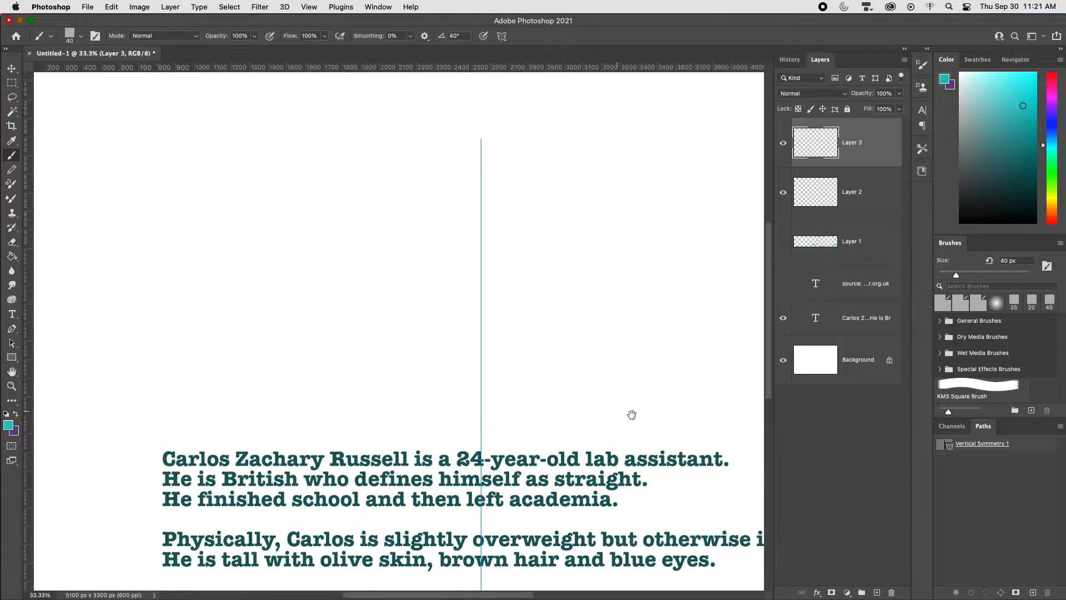
key("super+minus")
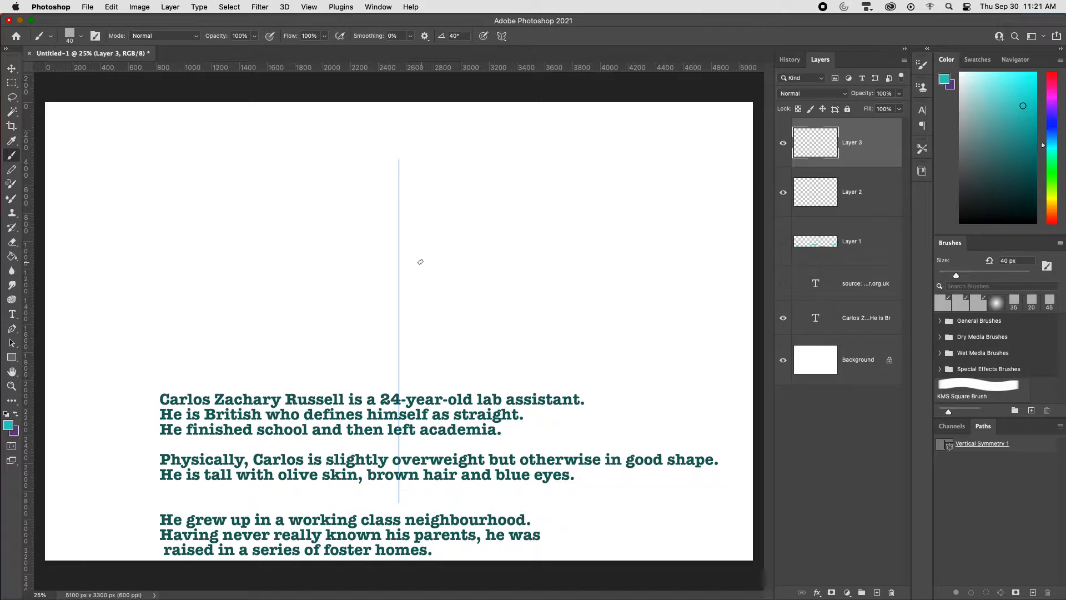
Step: Sketch a mirrored standing man around the symmetry axis, with legs, feet, waistline, torso, head, arms and hands
left_click_drag(421, 226, 426, 390)
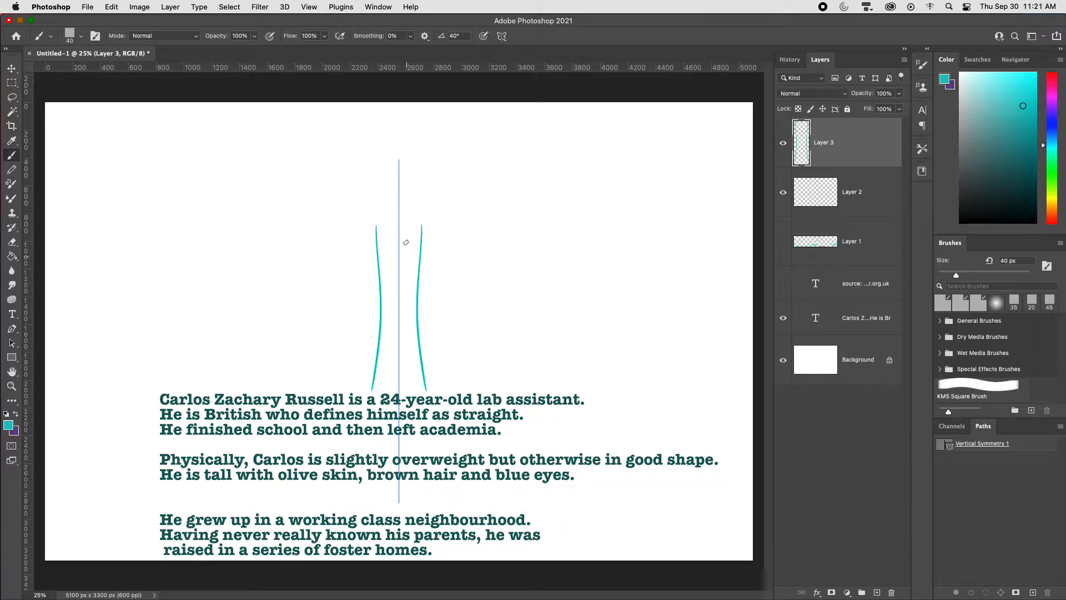
mouse_move(407, 232)
left_mouse_down()
mouse_move(411, 369)
mouse_move(443, 397)
left_mouse_up()
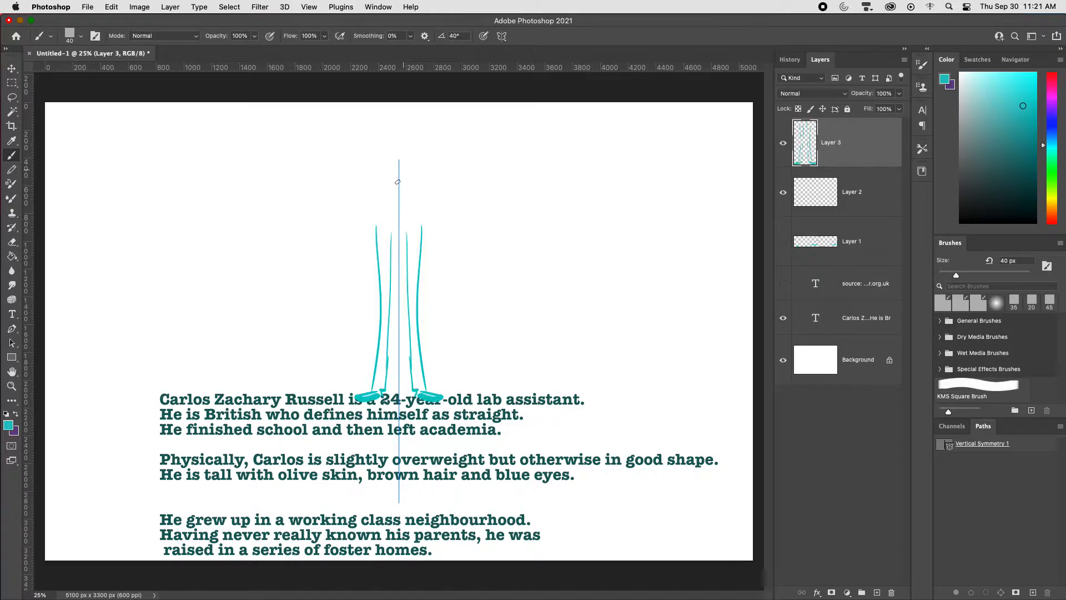
left_click_drag(402, 224, 419, 223)
left_click_drag(417, 143, 422, 224)
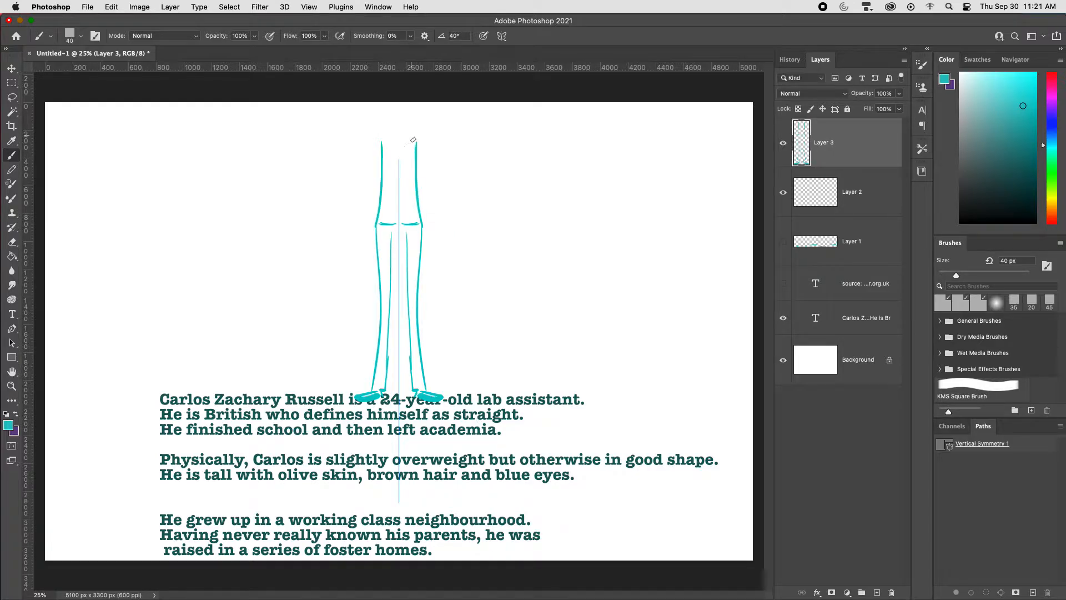
mouse_move(391, 129)
left_mouse_down()
mouse_move(398, 116)
mouse_move(388, 123)
left_mouse_up()
left_click_drag(416, 142, 448, 261)
mouse_move(413, 164)
left_mouse_down()
mouse_move(445, 297)
mouse_move(434, 254)
mouse_move(447, 257)
mouse_move(426, 278)
mouse_move(431, 265)
mouse_move(442, 269)
mouse_move(436, 298)
left_mouse_up()
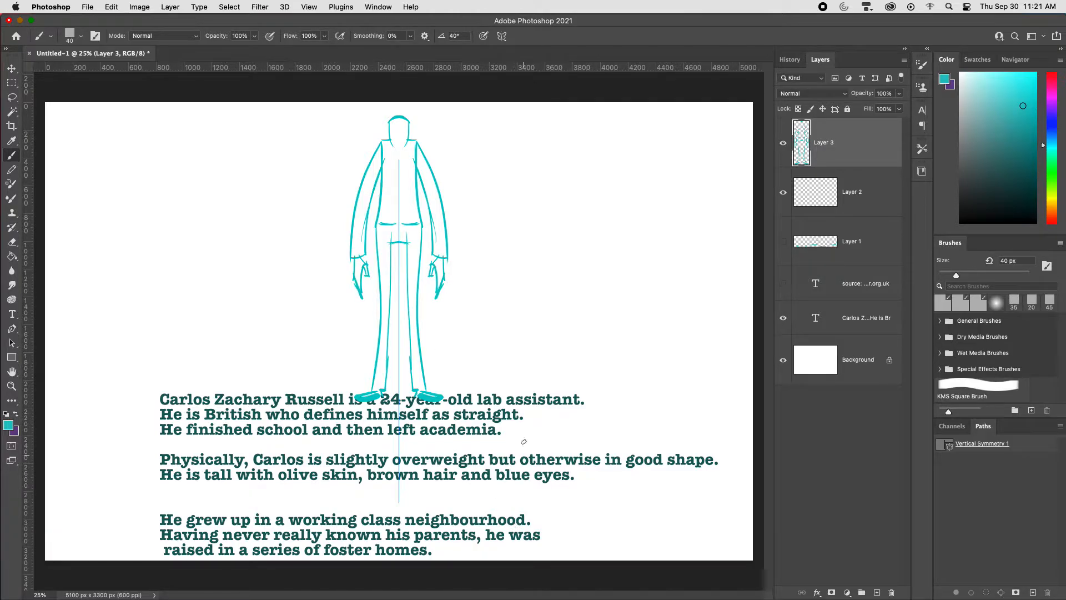
Step: Move the figure sketch to the left edge of the canvas and add a new empty layer for the next drawing
key("v")
left_click_drag(459, 364, 182, 362)
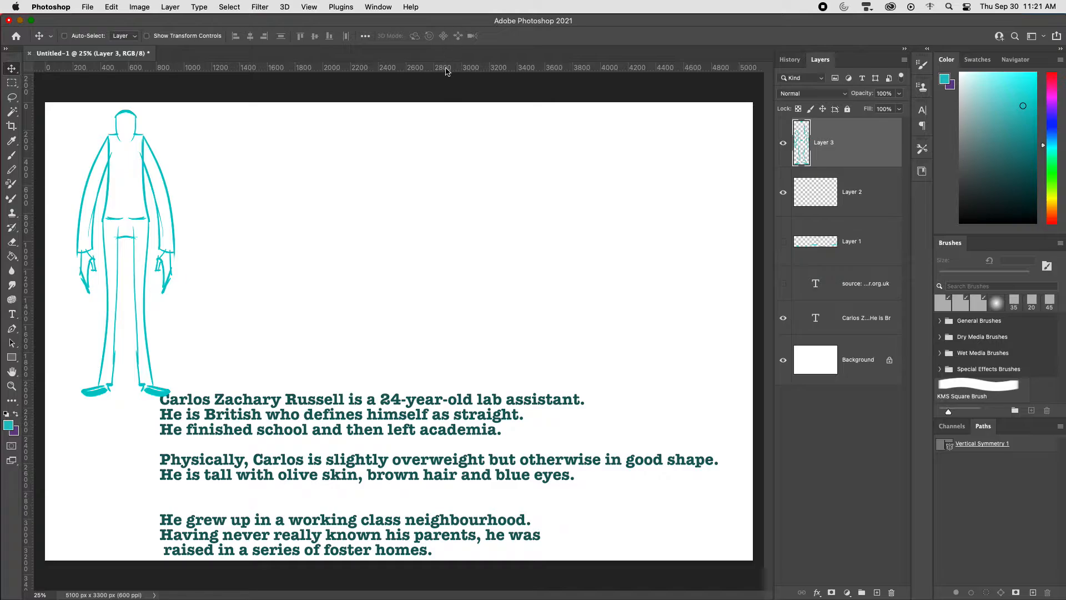
key("b")
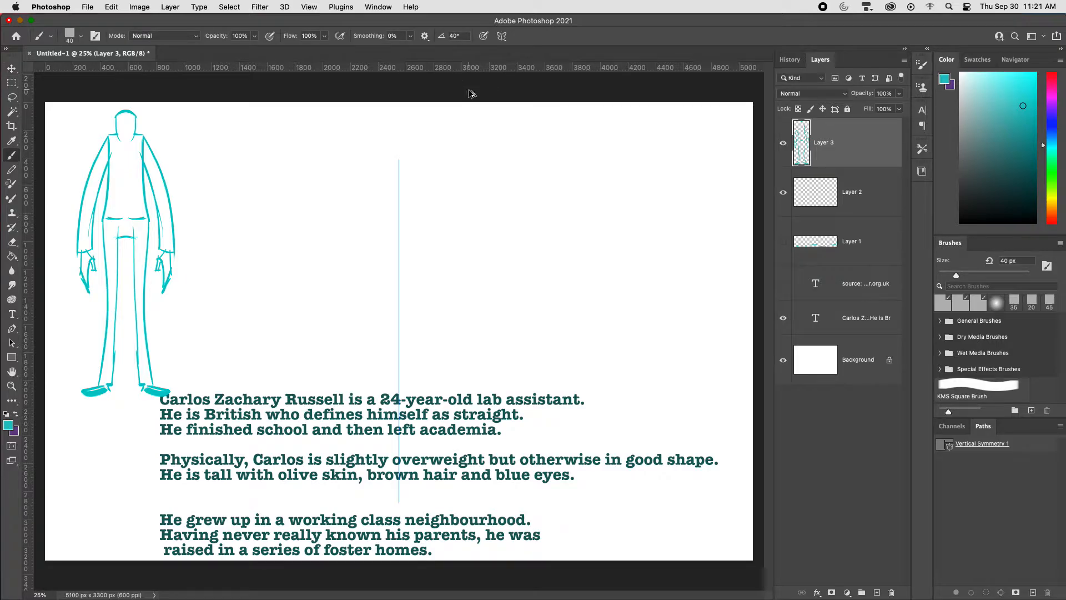
key("super+alt+shift+n")
key("super+equal")
left_click_drag(520, 332, 679, 410)
key("super+minus")
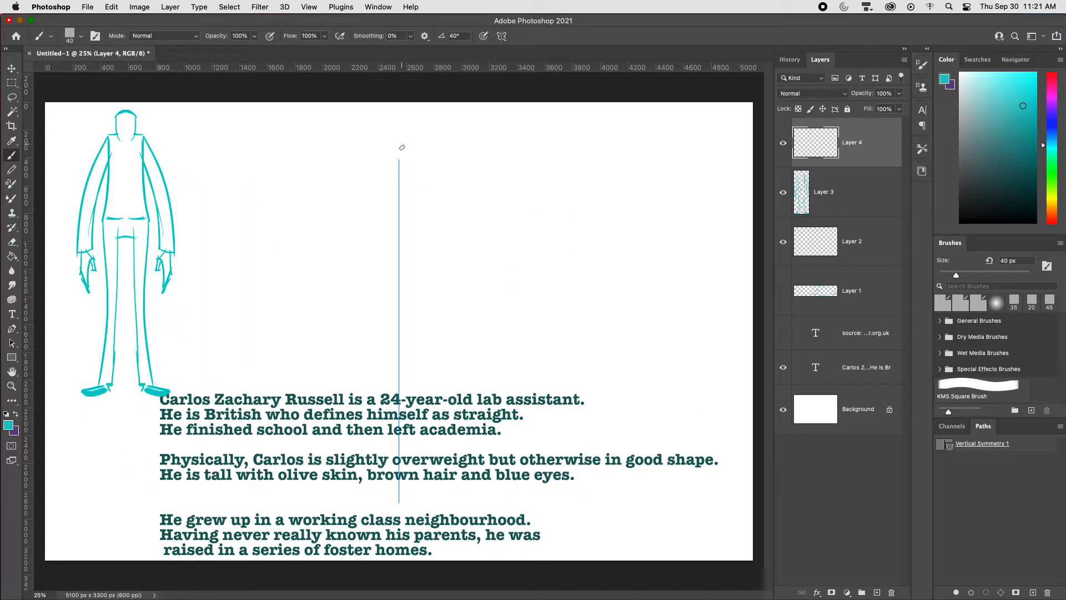
left_click_drag(418, 162, 424, 226)
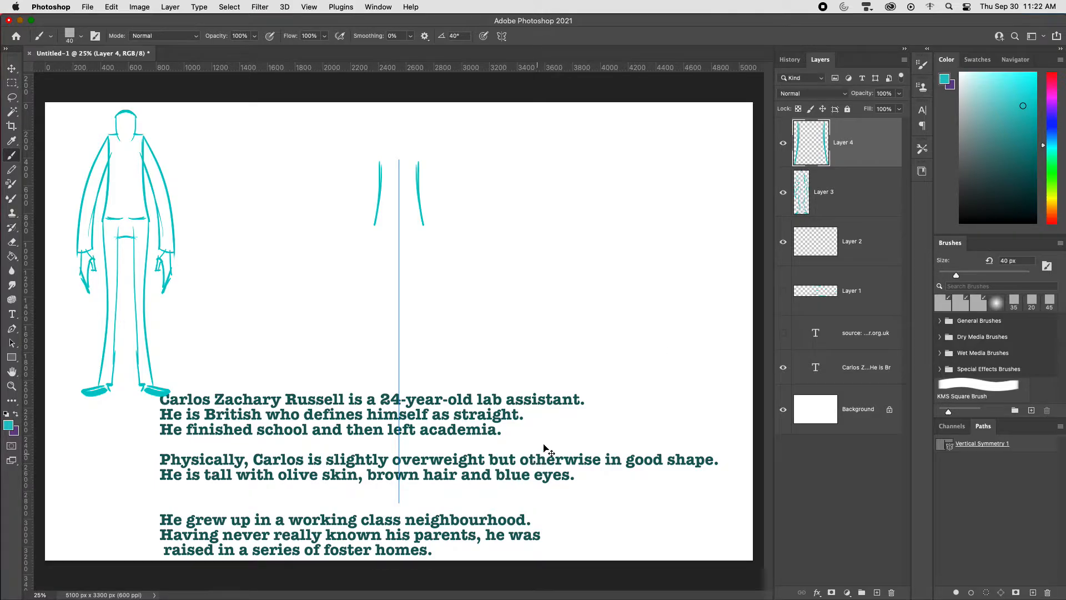
key("super+z")
Step: Sketch a second mirrored figure's torso sides, curved waistline, tapering legs and feet around the symmetry axis
key("super+z")
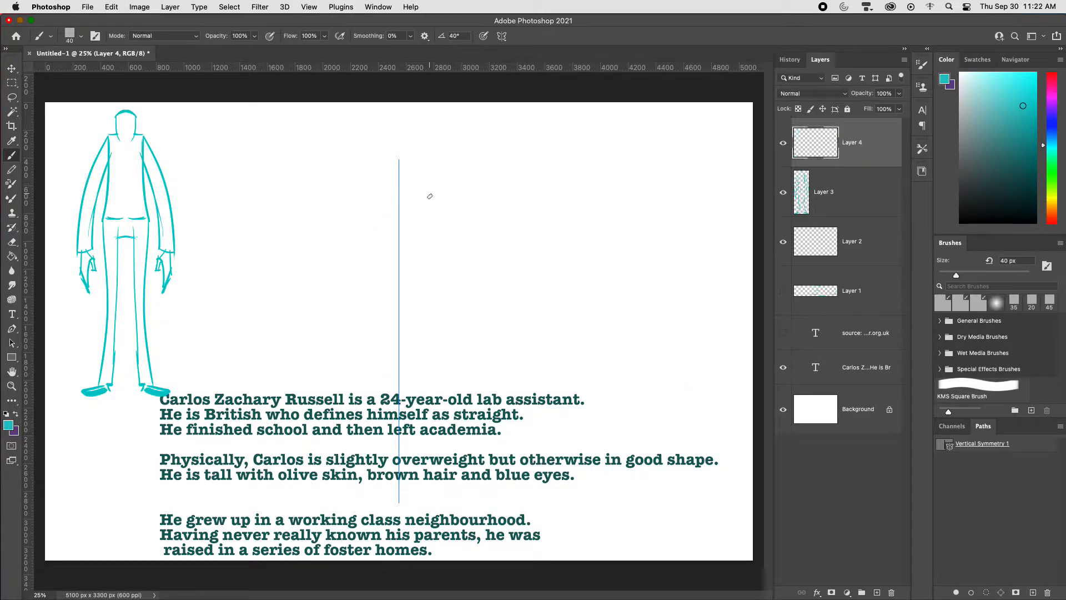
mouse_move(428, 167)
left_mouse_down()
mouse_move(432, 250)
mouse_move(410, 258)
mouse_move(434, 249)
mouse_move(416, 257)
mouse_move(437, 249)
left_mouse_up()
key("super+z")
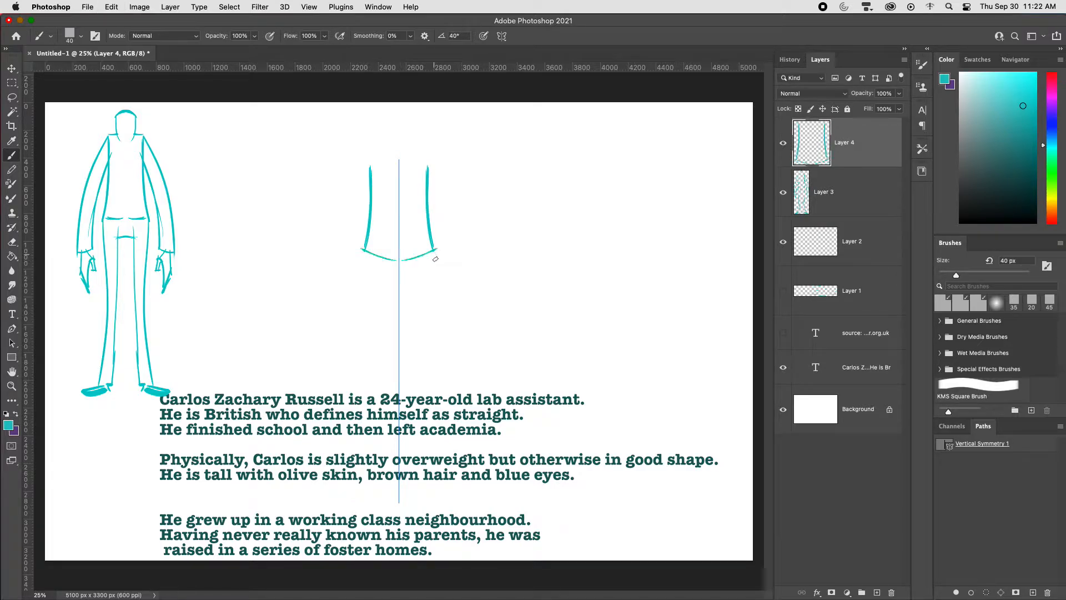
left_click_drag(428, 207, 452, 481)
key("super+z")
mouse_move(434, 252)
left_mouse_down()
mouse_move(426, 503)
mouse_move(419, 490)
mouse_move(444, 498)
mouse_move(414, 503)
left_mouse_up()
key("super+z")
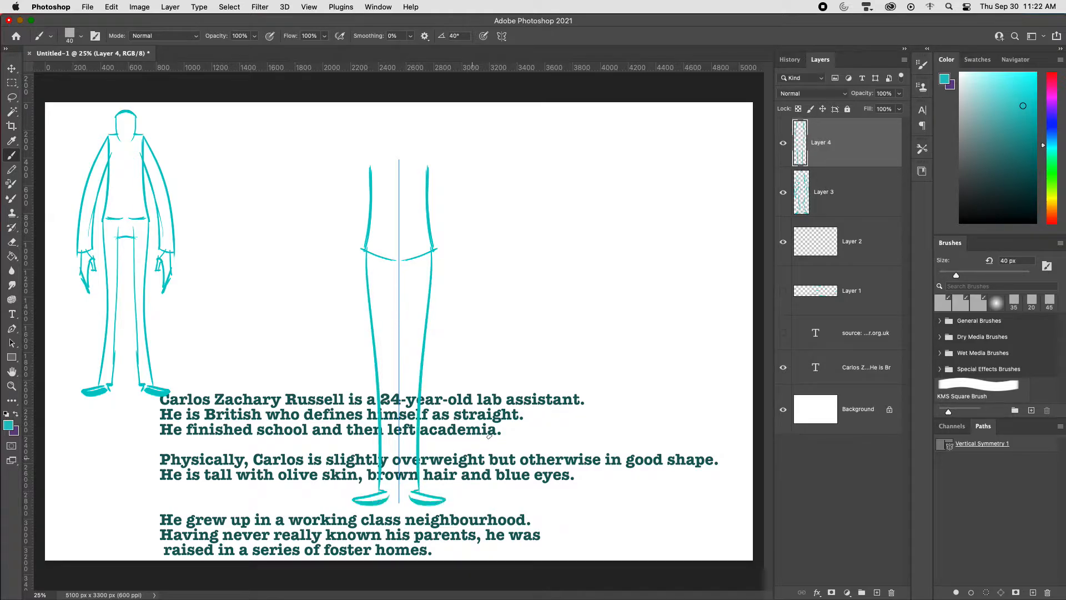
Step: Draw the second figure's head, sloping shoulders, long wide-sleeved arms and large curved hands
left_click_drag(428, 161, 435, 245)
mouse_move(387, 166)
left_mouse_down()
mouse_move(382, 140)
mouse_move(412, 142)
mouse_move(383, 156)
mouse_move(489, 301)
left_mouse_up()
mouse_move(427, 196)
left_mouse_down()
mouse_move(464, 321)
mouse_move(492, 305)
mouse_move(456, 323)
left_mouse_up()
left_click_drag(456, 321, 457, 342)
key("super+z")
mouse_move(457, 343)
left_mouse_down()
mouse_move(461, 332)
mouse_move(465, 360)
left_mouse_up()
mouse_move(484, 308)
left_mouse_down()
mouse_move(489, 340)
mouse_move(474, 370)
left_mouse_up()
key("super+z")
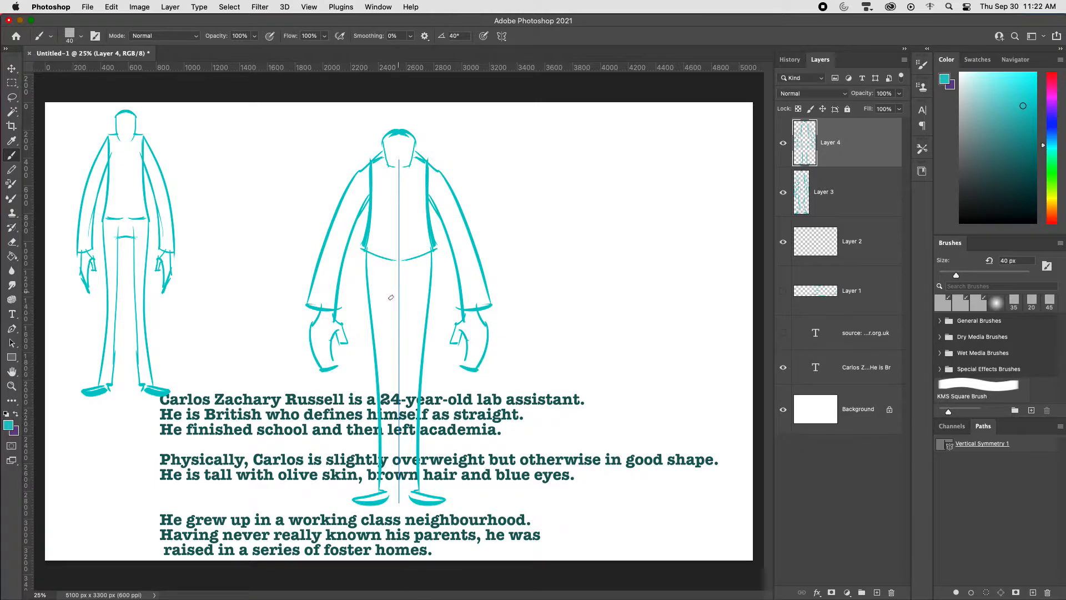
Step: Draw the crotch line and inner leg lines of the second figure
left_click_drag(392, 300, 397, 505)
key("super+z")
left_click_drag(401, 297, 411, 496)
Step: Scale the second figure to 74.50%, place it beside the first figure and add a new empty layer
key("super+t")
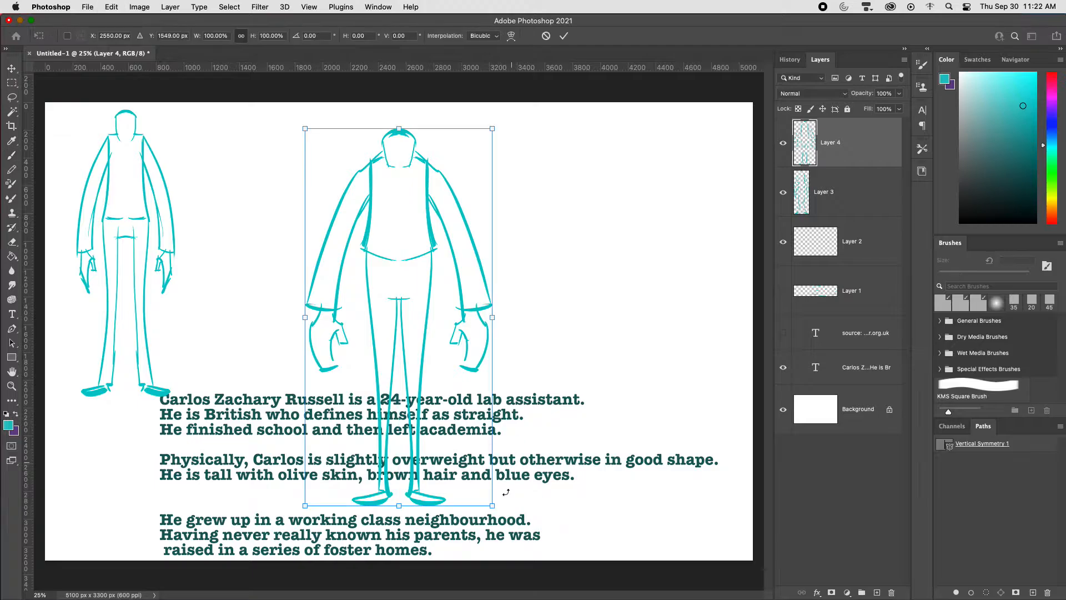
left_click_drag(492, 507, 455, 460)
left_click_drag(432, 361, 295, 297)
left_click_drag(330, 115, 332, 112)
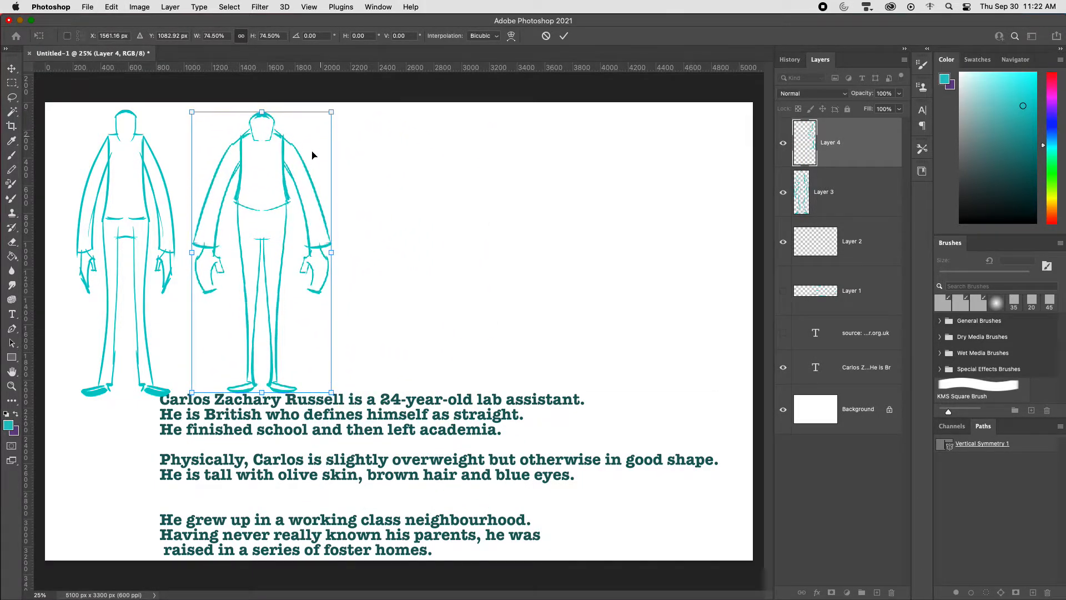
left_click_drag(304, 159, 299, 158)
key("Return")
key("b")
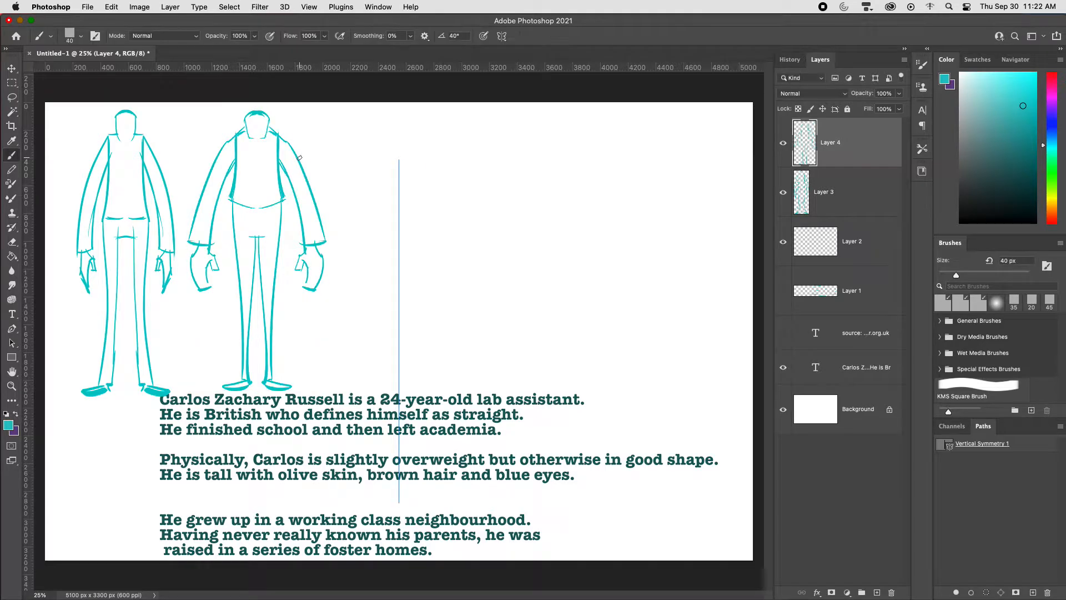
key("super+alt+shift+n")
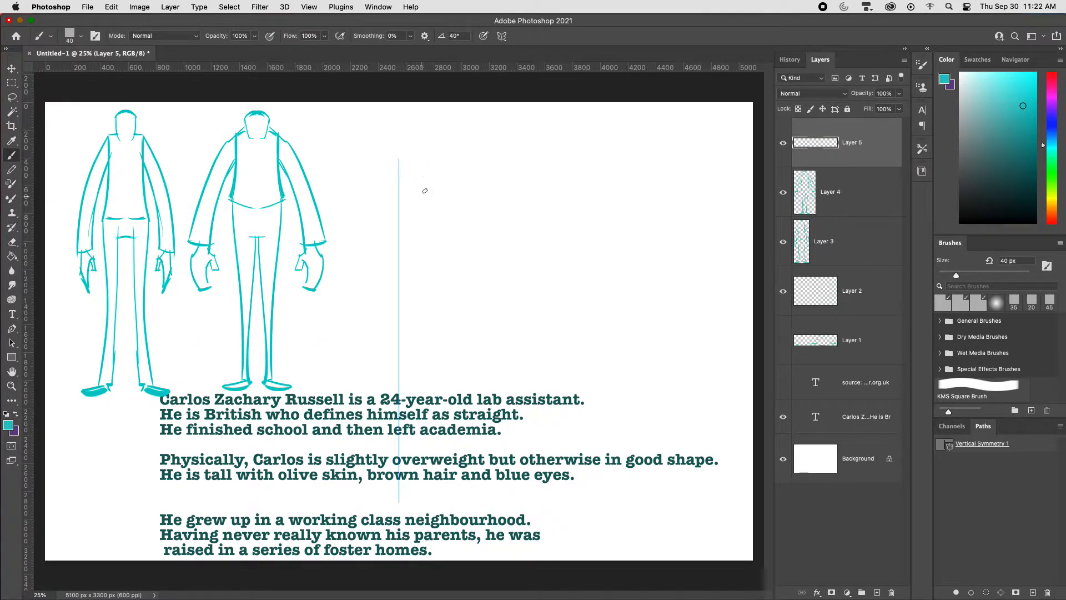
Step: Sketch a third mirrored figure with a torso widening toward the belly, long tapering legs and feet
mouse_move(428, 163)
left_mouse_down()
mouse_move(454, 252)
mouse_move(440, 275)
left_mouse_up()
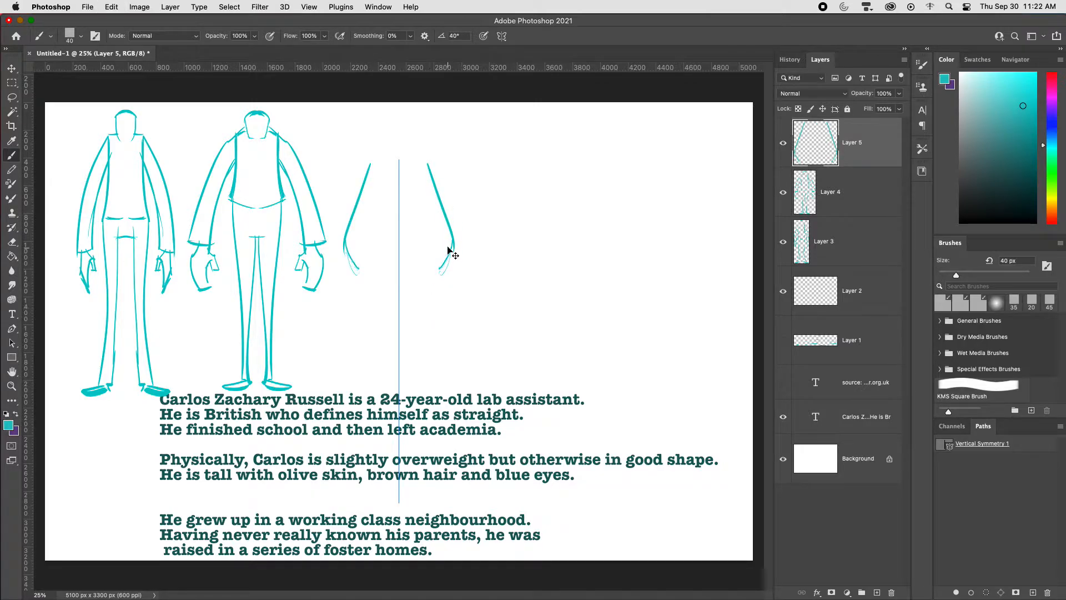
key("super+z")
left_click_drag(453, 236, 437, 280)
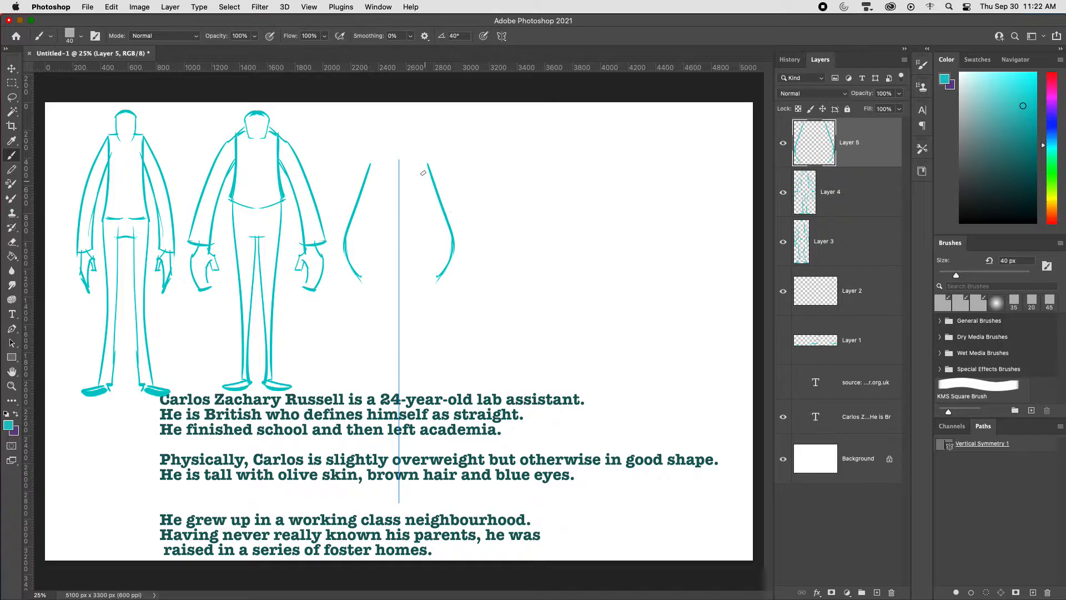
left_click_drag(444, 272, 416, 519)
mouse_move(411, 304)
left_mouse_down()
mouse_move(401, 515)
mouse_move(440, 530)
left_mouse_up()
Step: Add a round head, neck, shoulders, long flared sleeves and hands to the third figure, redrawing the arms until they fit
mouse_move(384, 127)
left_mouse_down()
mouse_move(384, 157)
mouse_move(399, 124)
mouse_move(384, 161)
mouse_move(382, 146)
mouse_move(397, 157)
mouse_move(347, 184)
mouse_move(311, 326)
mouse_move(351, 271)
mouse_move(348, 340)
left_mouse_up()
key("super+z")
key("super+z")
key("super+z")
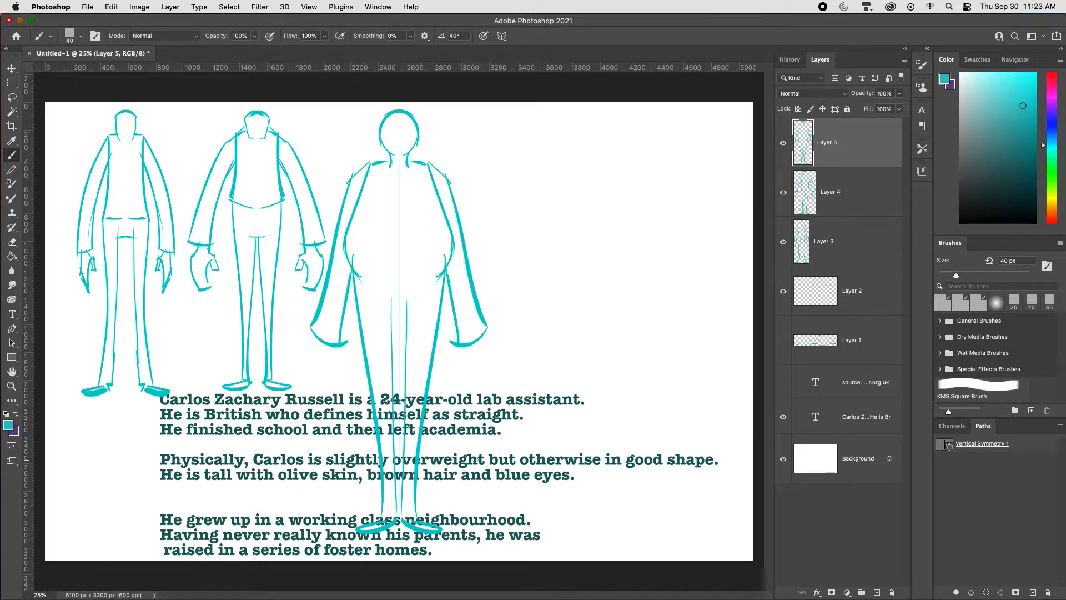
key("super+z")
key("super+z")
key("super+z")
key("super+z")
left_click_drag(348, 182, 300, 353)
mouse_move(356, 272)
left_mouse_down()
mouse_move(333, 365)
mouse_move(301, 353)
mouse_move(319, 379)
mouse_move(312, 359)
mouse_move(301, 415)
left_mouse_up()
mouse_move(301, 416)
left_mouse_down()
mouse_move(317, 415)
mouse_move(315, 385)
mouse_move(328, 398)
left_mouse_up()
left_click_drag(322, 370, 328, 410)
Step: Scale the third figure down to match the other two, place it beside the second and add a new empty layer
key("super+t")
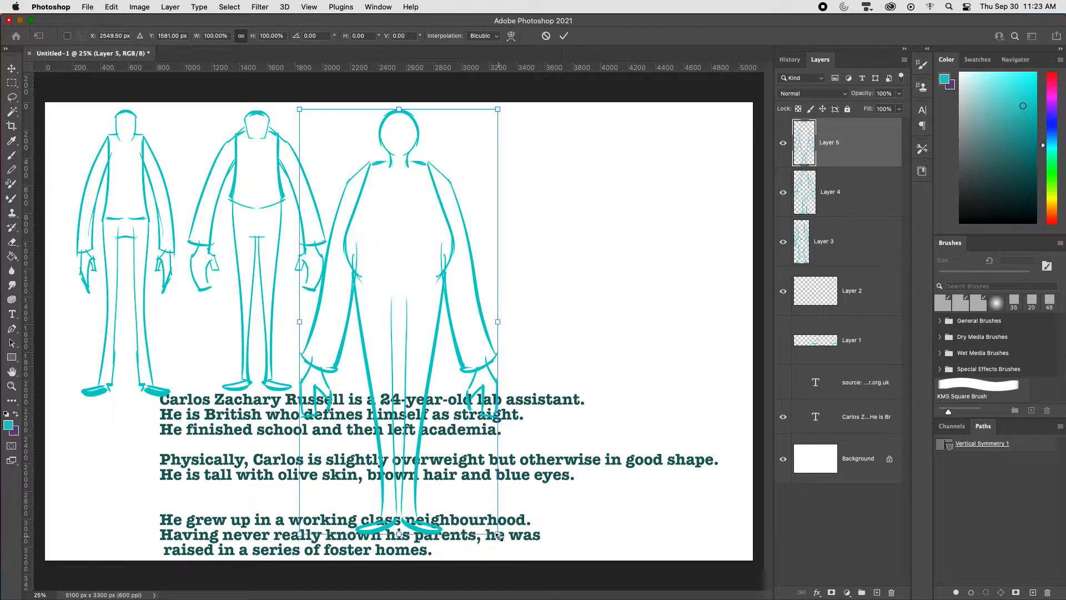
left_click_drag(499, 535, 451, 434)
left_click_drag(414, 354, 406, 283)
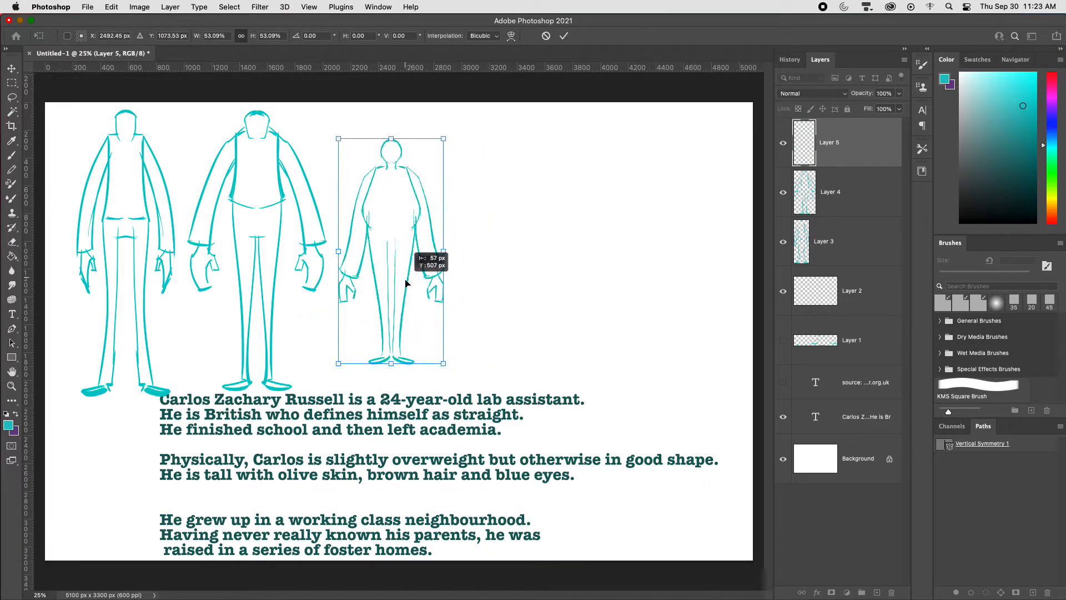
left_click_drag(443, 139, 464, 117)
left_click_drag(422, 177, 426, 170)
key("Return")
key("b")
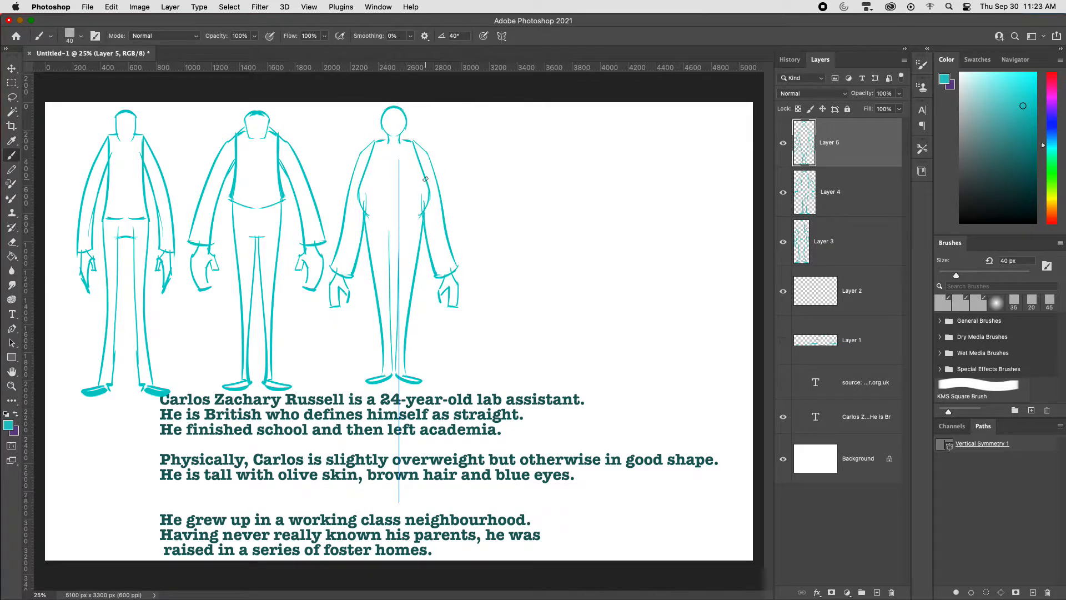
key("super+shift+alt+n")
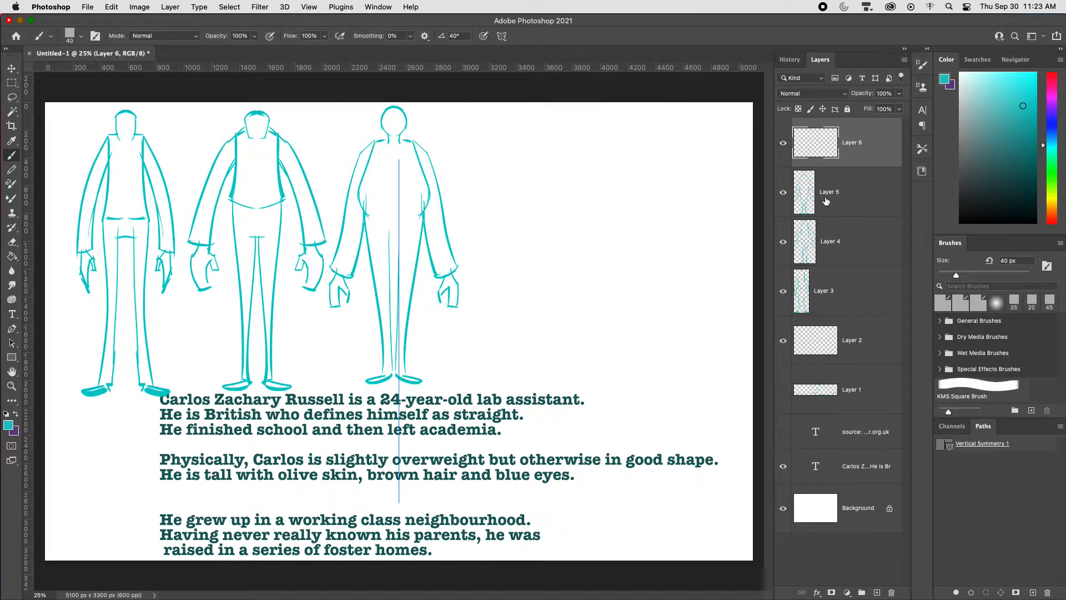
Step: Move the third figure's layer to the right edge of the canvas and return to the empty top layer with the Brush
left_click(825, 201)
key("v")
left_click_drag(465, 282, 747, 277)
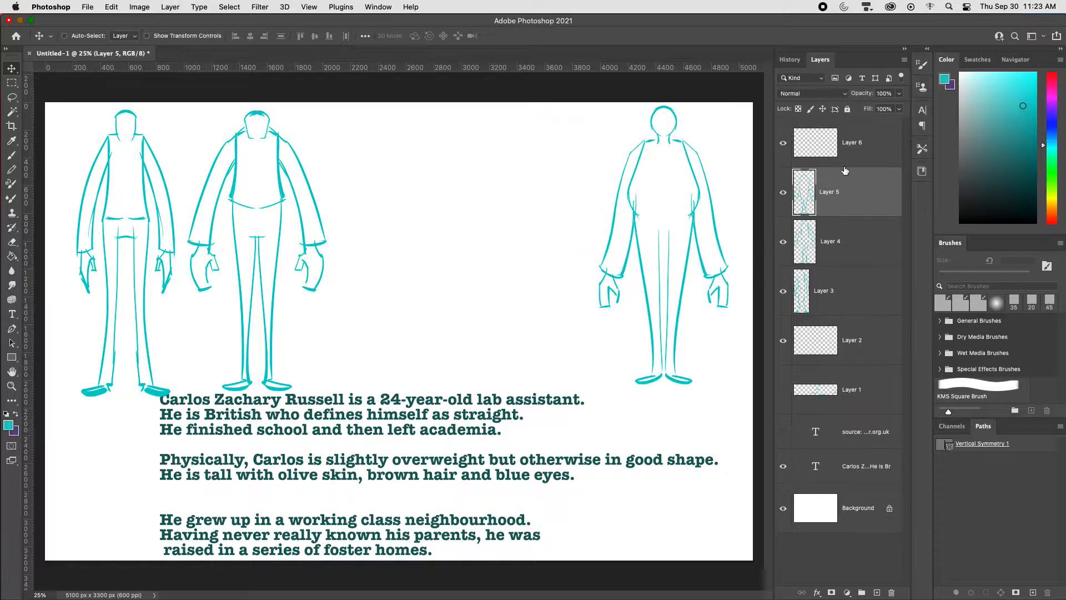
left_click(845, 168)
key("b")
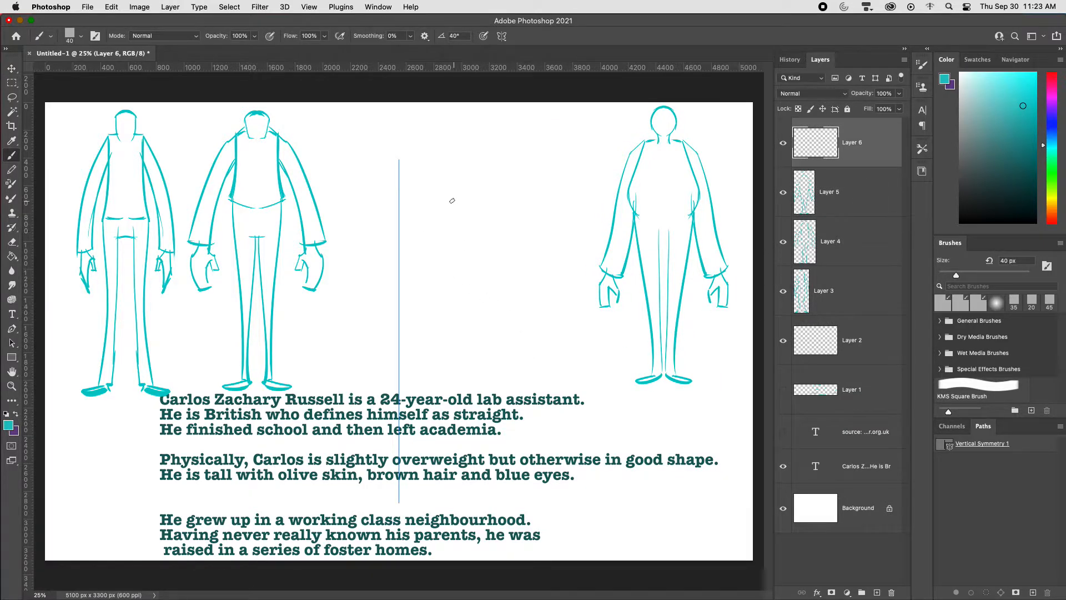
Step: Sketch a fourth mirrored figure with a round bulging torso, curved belly line and outer legs reaching the canvas bottom
left_click_drag(438, 177, 444, 272)
key("super+z")
left_click_drag(439, 176, 444, 272)
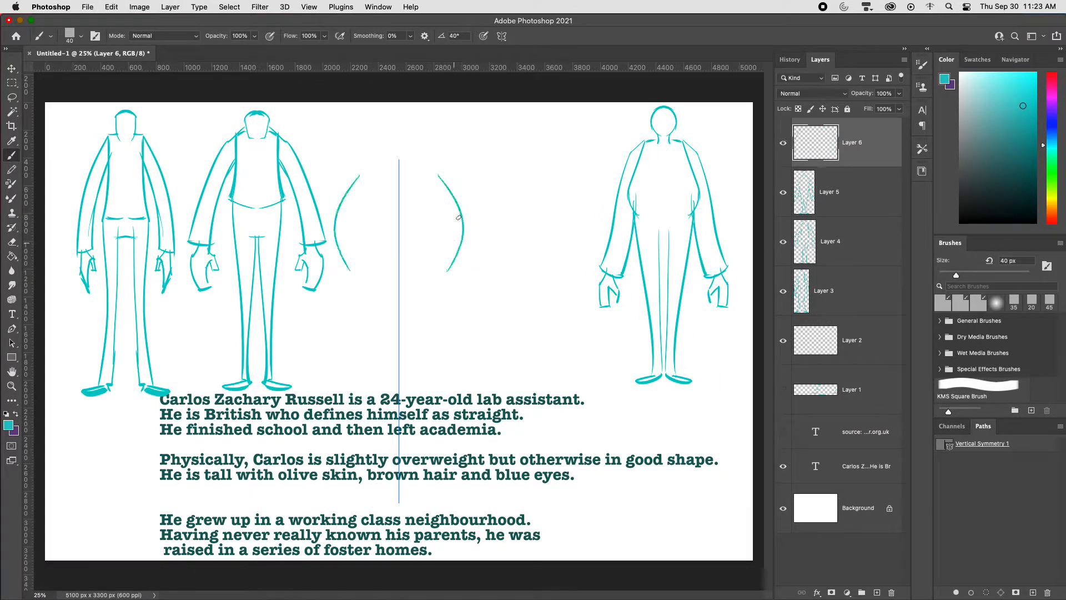
mouse_move(463, 201)
left_mouse_down()
mouse_move(460, 250)
mouse_move(407, 289)
mouse_move(447, 281)
mouse_move(398, 293)
mouse_move(435, 537)
left_mouse_up()
key("super+z")
key("super+z")
key("super+z")
left_click_drag(446, 260, 425, 560)
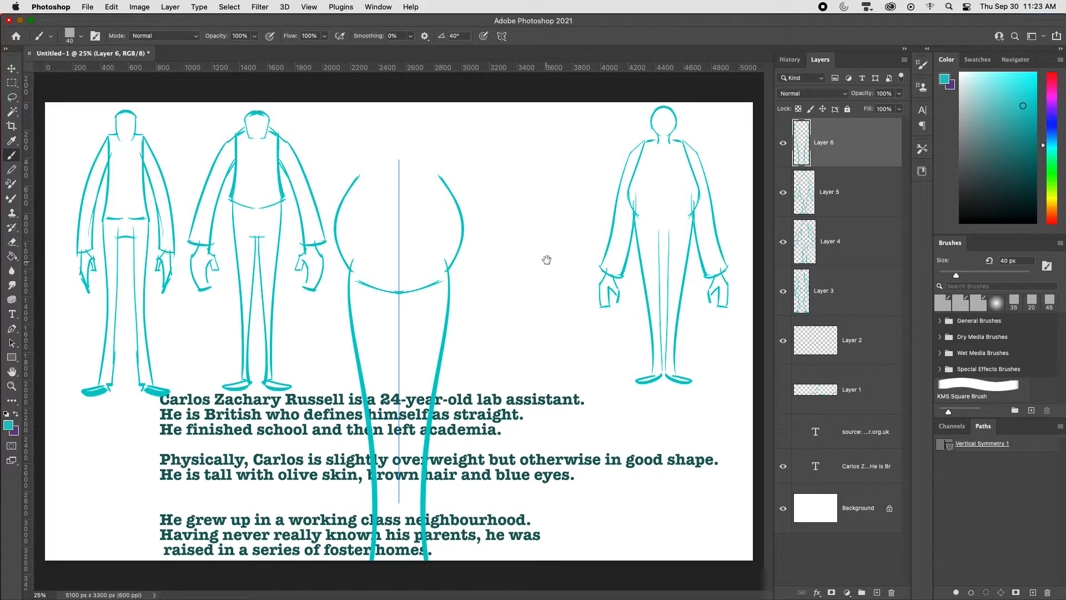
Step: Redraw the fourth figure's inner leg lines closer to the symmetry axis
key("super+minus")
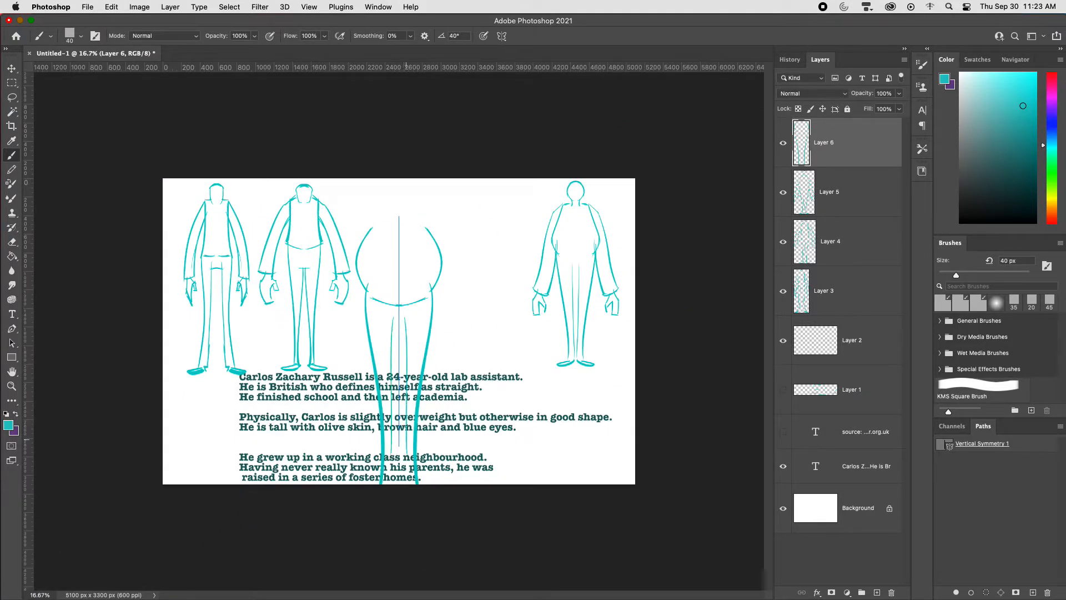
key("super+z")
left_click_drag(401, 327, 405, 472)
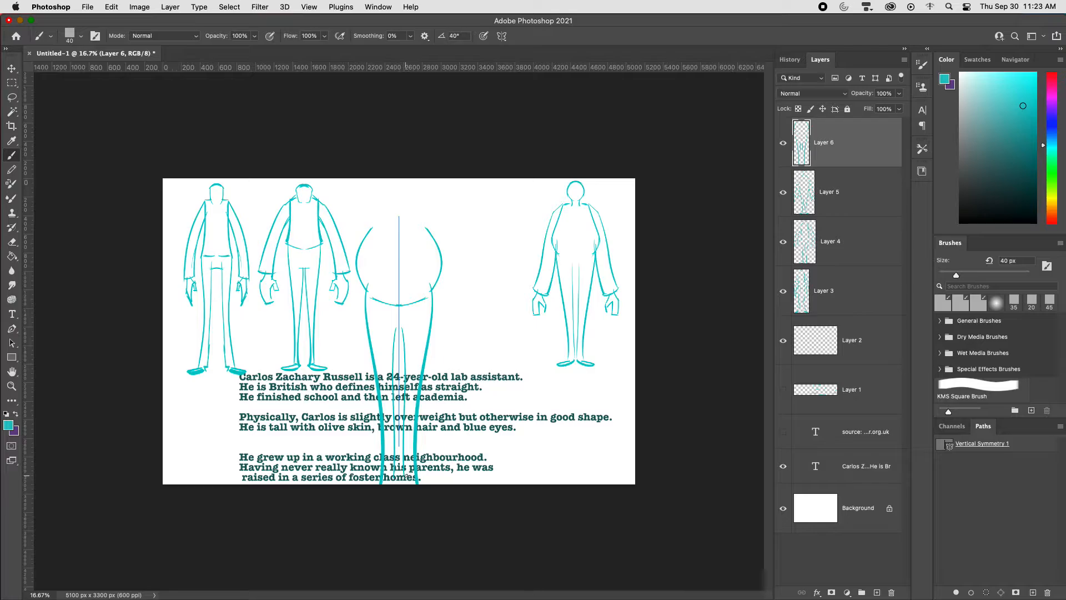
Step: Scale the fourth figure down and centre it on the symmetry axis
key("super+t")
left_click_drag(444, 489, 426, 453)
left_click_drag(412, 427, 415, 404)
key("Return")
key("b")
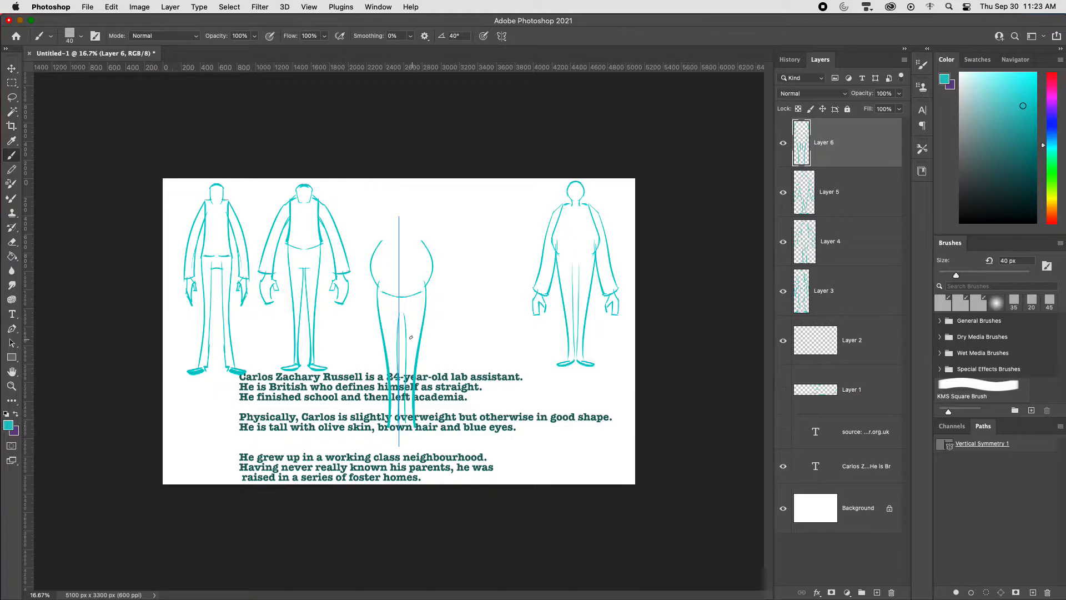
left_click_drag(423, 325, 418, 323, "super")
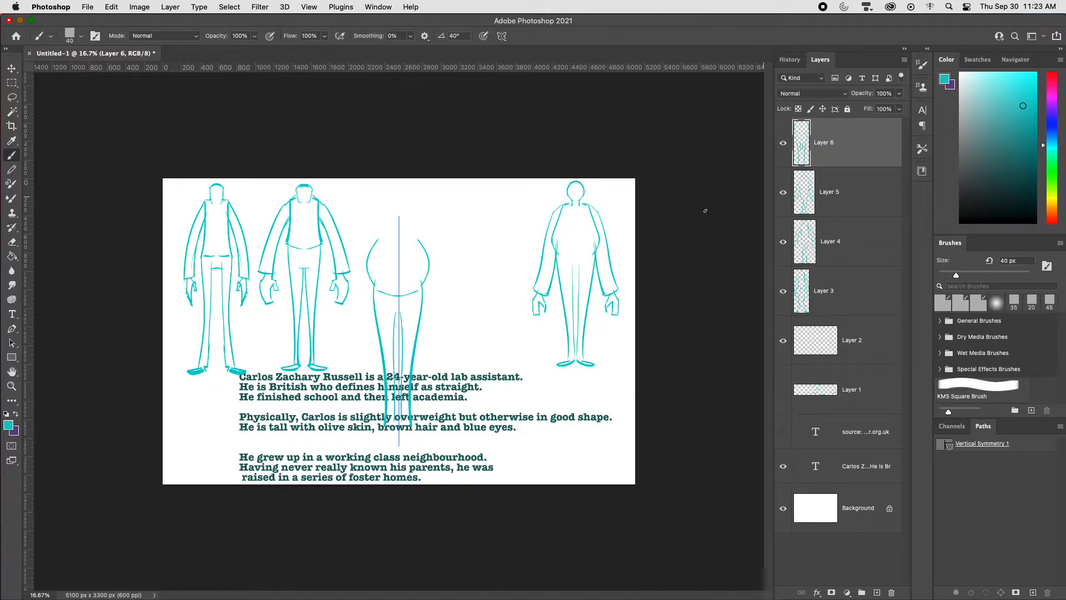
Step: Draw the fourth figure's pointed feet, sloping upper torso and tall narrow rounded head
left_click_drag(428, 436, 409, 436)
left_click_drag(378, 240, 399, 186)
key("super+z")
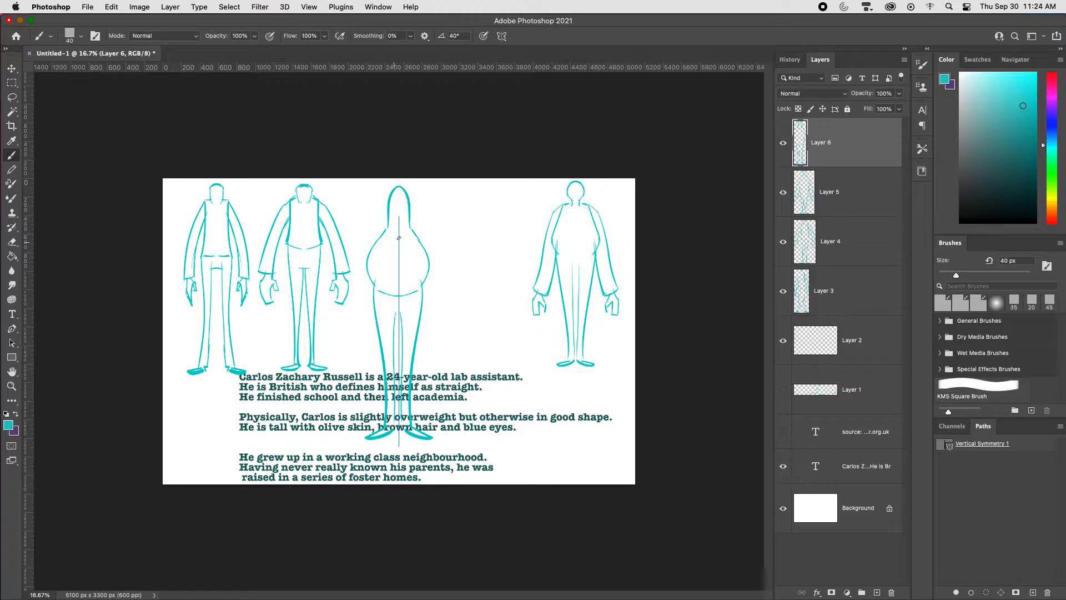
Step: Draw square shoulders, outward-curving arms with flared cuffs and hands on the fourth figure
left_click_drag(412, 228, 441, 266)
key("super+z")
mouse_move(409, 226)
left_mouse_down()
mouse_move(432, 241)
mouse_move(445, 291)
left_mouse_up()
key("super+z")
mouse_move(409, 224)
left_mouse_down()
mouse_move(437, 237)
mouse_move(455, 339)
left_mouse_up()
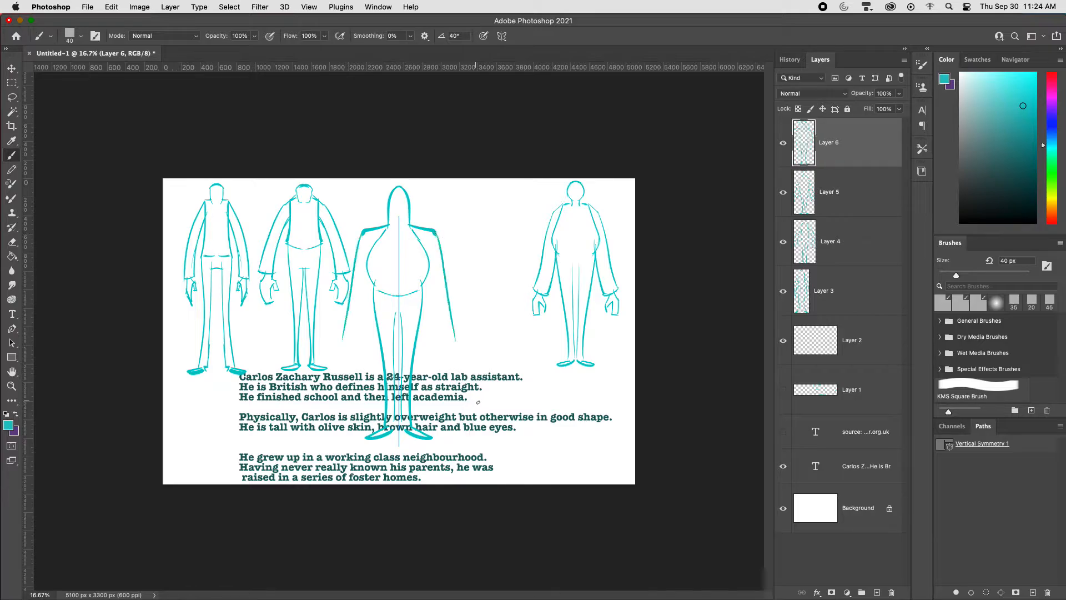
key("super+z")
left_click_drag(435, 232, 458, 332)
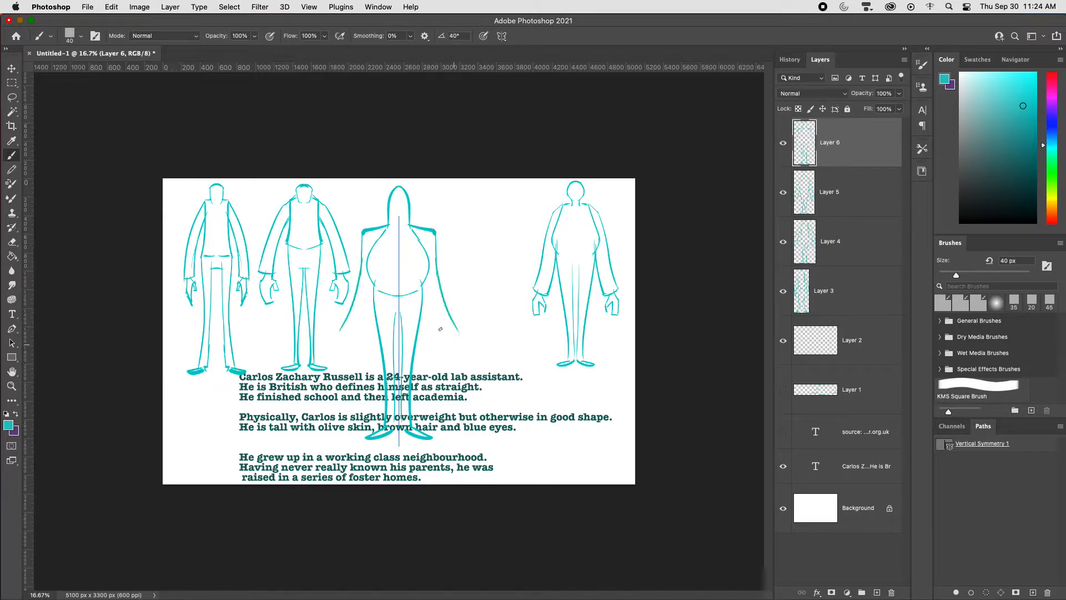
mouse_move(424, 284)
left_mouse_down()
mouse_move(440, 331)
mouse_move(459, 322)
mouse_move(439, 350)
mouse_move(449, 368)
left_mouse_up()
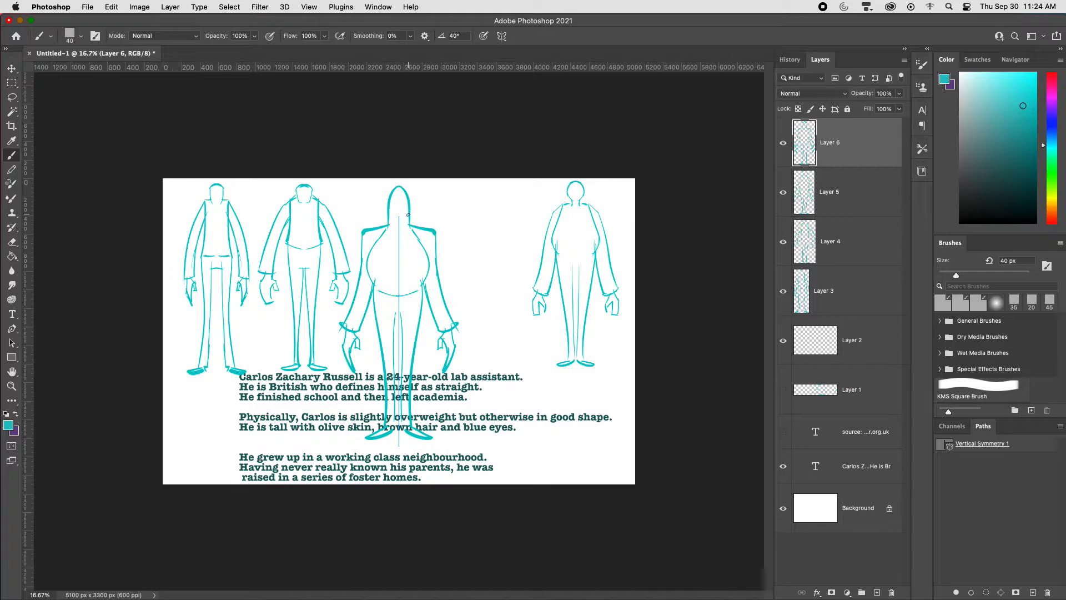
Step: Scale the fourth figure to 74.11%, place it just left of the rightmost figure and add a new empty layer
key("super+t")
left_click_drag(428, 321, 511, 321)
left_click_drag(544, 441, 514, 346)
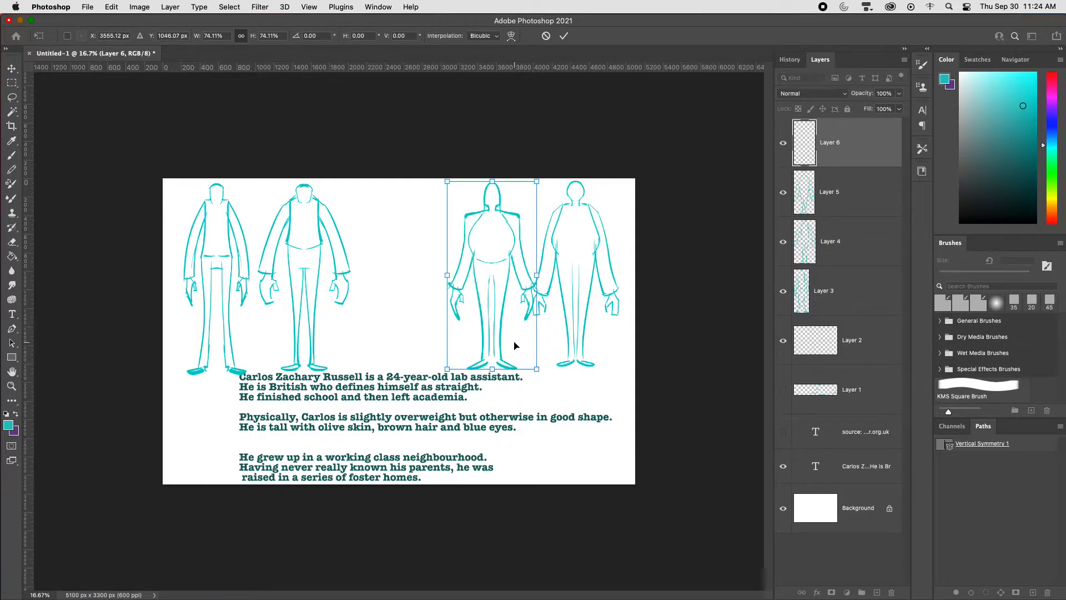
key("Return")
key("b")
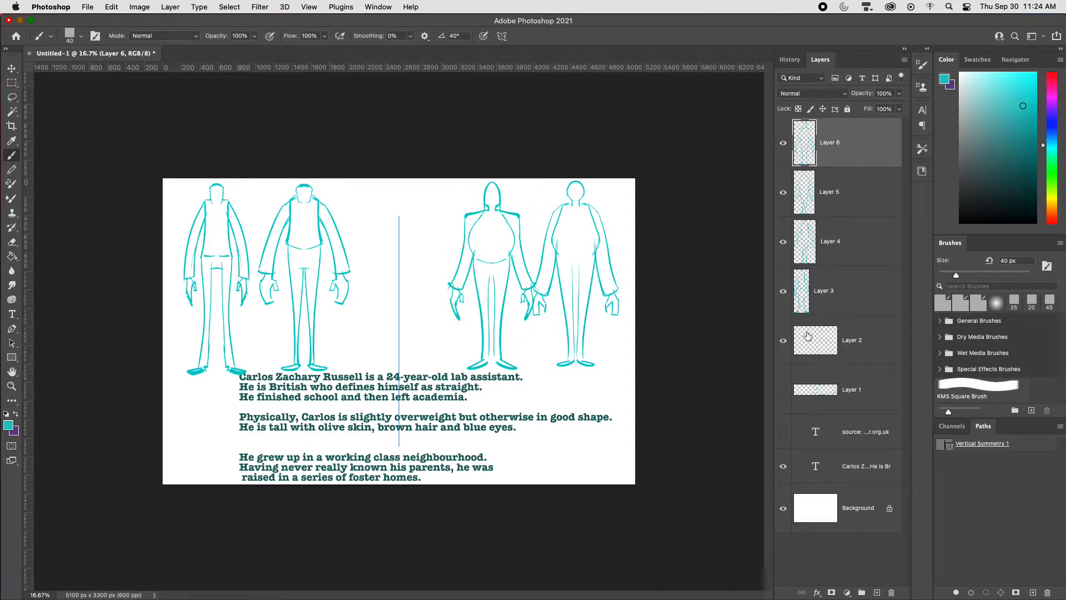
key("alt+shift+super+n")
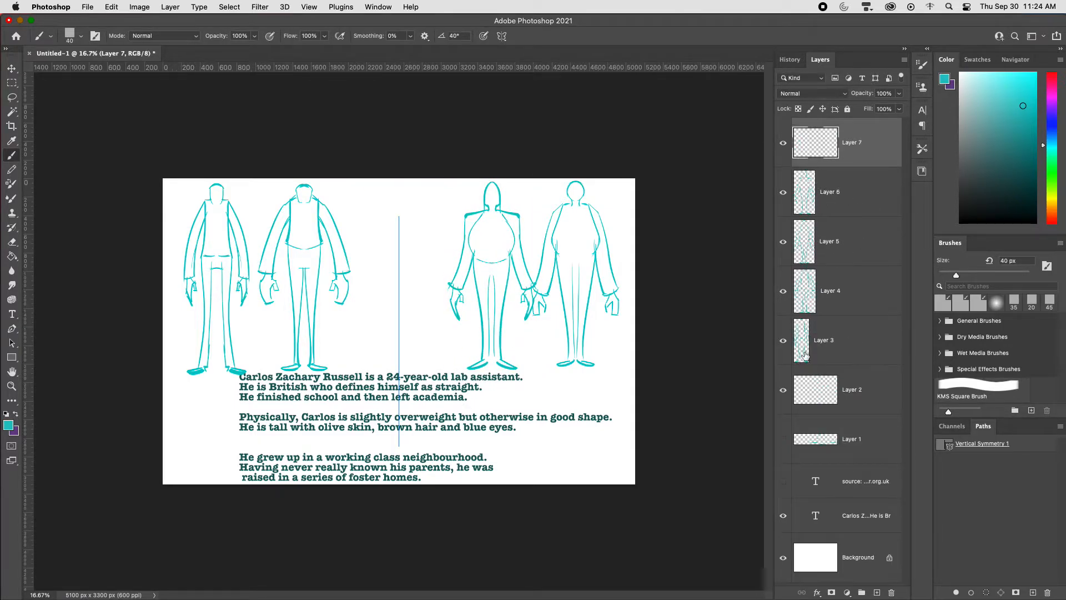
Step: Sketch a fifth mirrored figure's angular head and wide-bellied torso around the symmetry axis
key("super+plus")
key("super+plus")
left_click_drag(409, 149, 417, 205)
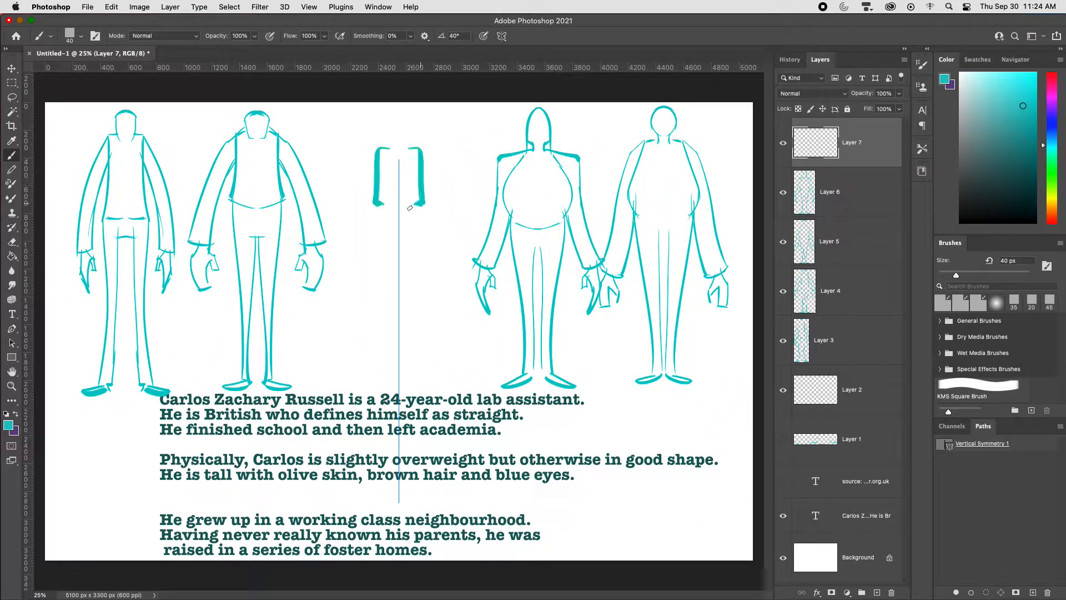
key("super+z")
mouse_move(400, 153)
left_mouse_down()
mouse_move(420, 200)
mouse_move(405, 216)
mouse_move(434, 223)
mouse_move(459, 305)
mouse_move(429, 357)
mouse_move(410, 355)
left_mouse_up()
key("super+z")
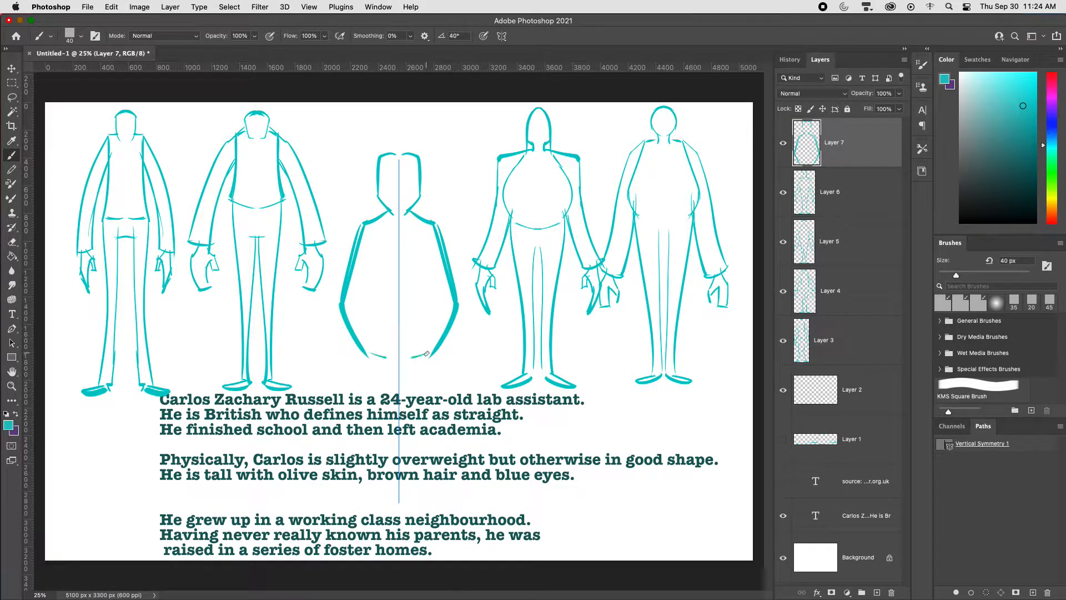
Step: Draw the fifth figure's outer leg lines below the torso and scale the sketch down on the symmetry axis
key("super+minus")
key("super+minus")
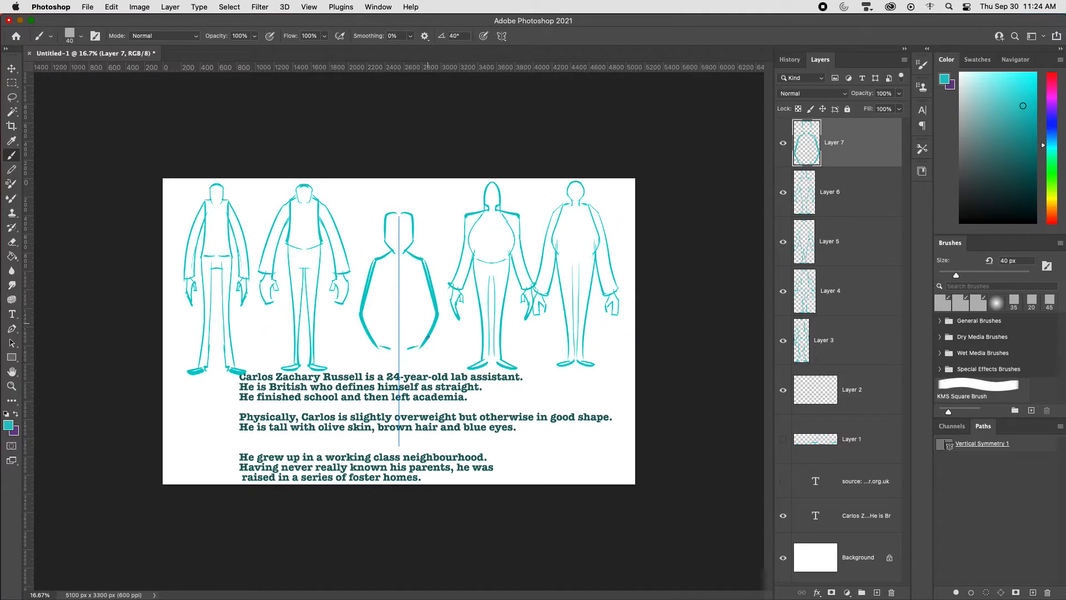
left_click_drag(430, 326, 418, 441)
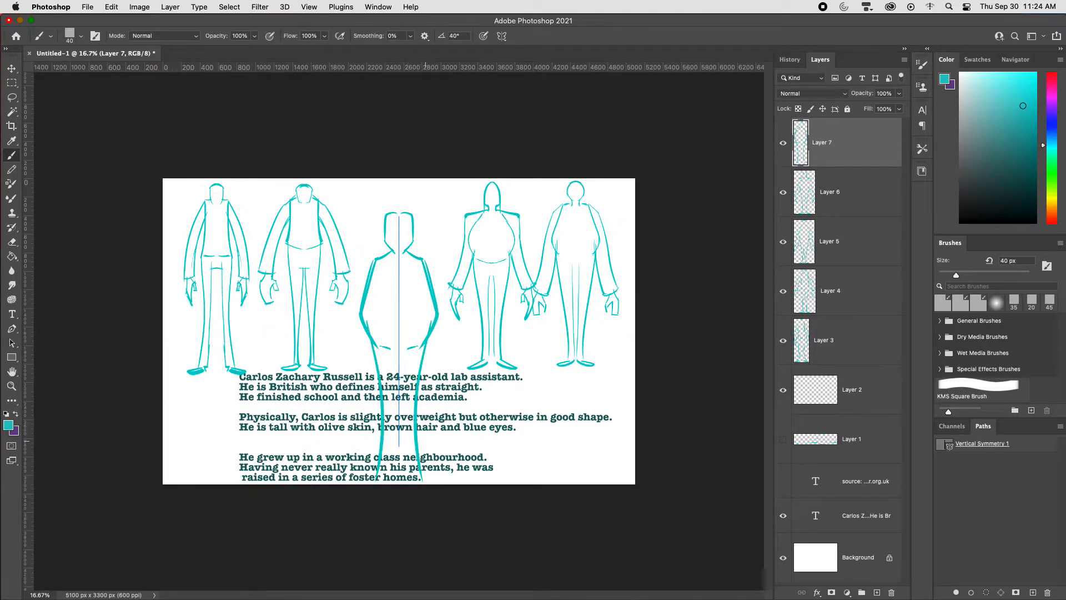
key("super+z")
left_click_drag(433, 344, 429, 480)
key("super+z")
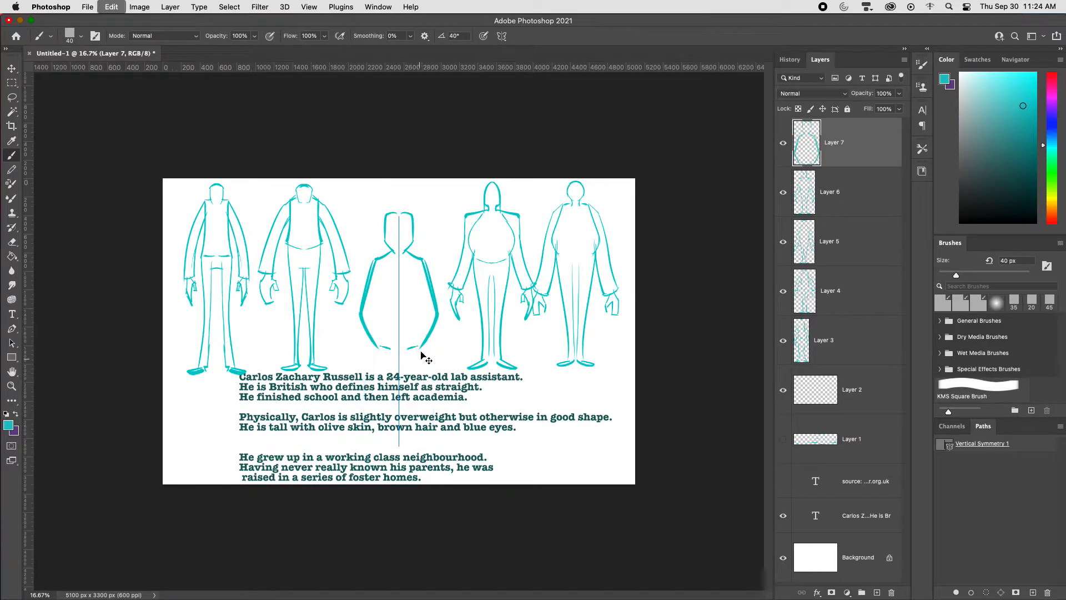
left_click_drag(422, 340, 421, 478)
key("super+z")
mouse_move(420, 337)
left_mouse_down()
mouse_move(417, 451)
mouse_move(428, 441)
left_mouse_up()
key("super+t")
key("Return")
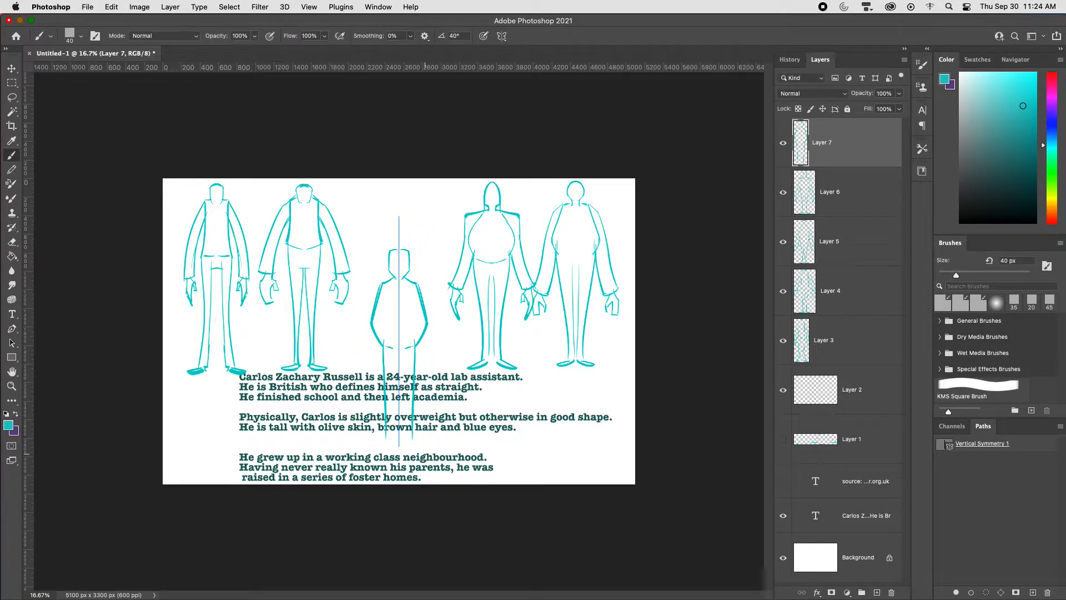
Step: Extend the fifth figure's legs down to the ankles and draw its mirrored feet
left_click_drag(415, 357, 419, 487)
key("super+z")
mouse_move(411, 431)
left_mouse_down()
mouse_move(407, 469)
mouse_move(428, 484)
left_mouse_up()
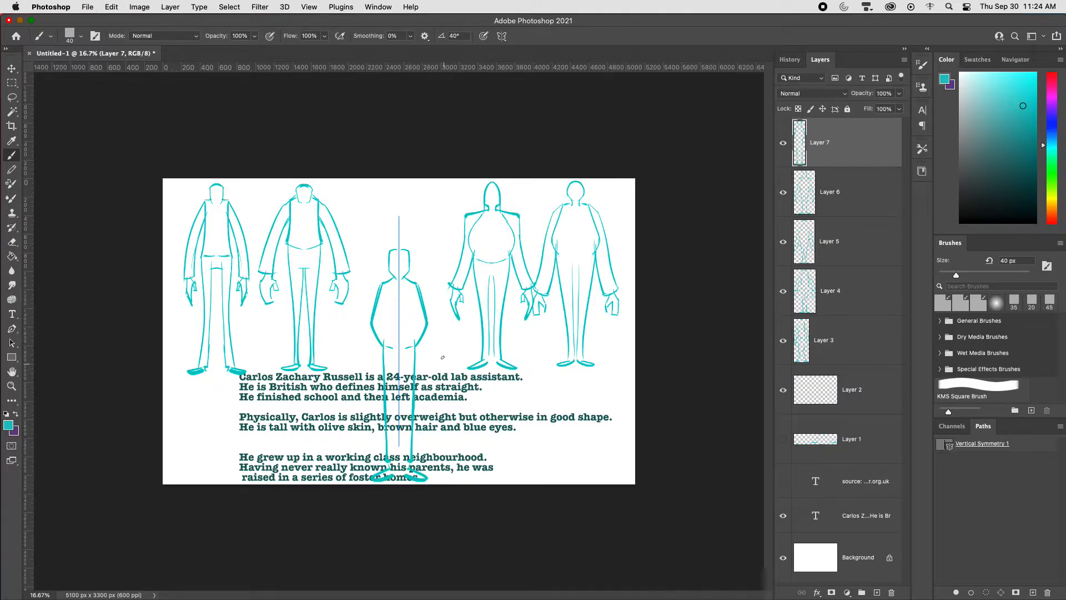
Step: Draw the fifth figure's mirrored arms with cuffs and hands, and add a short hairline on top of the head
key("super+equal")
left_click_drag(428, 260, 464, 388)
mouse_move(427, 333)
left_mouse_down()
mouse_move(455, 425)
mouse_move(432, 429)
left_mouse_up()
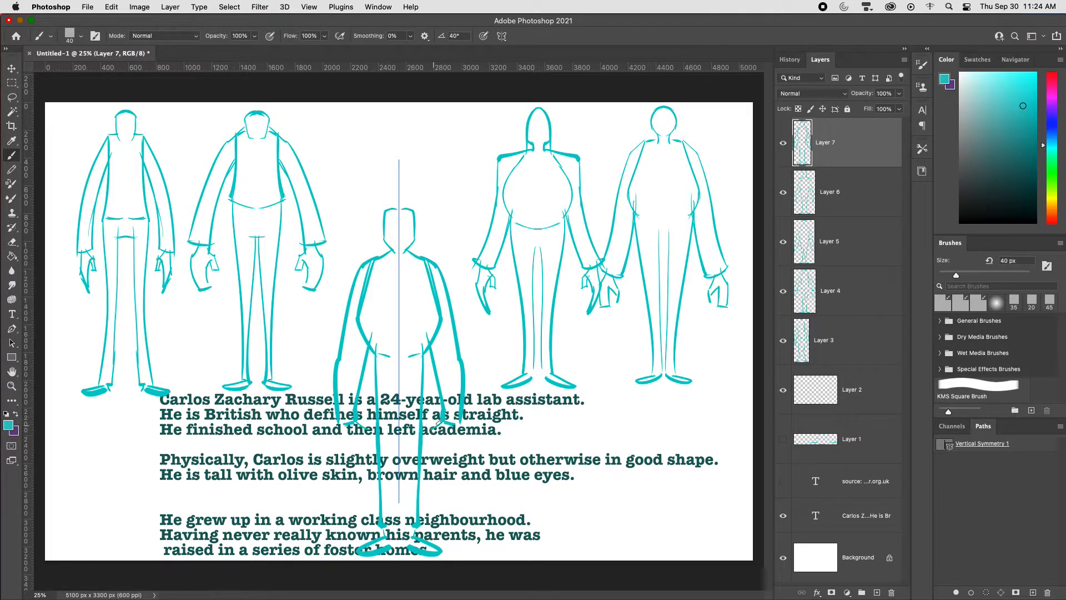
mouse_move(443, 392)
left_mouse_down()
mouse_move(461, 395)
mouse_move(431, 436)
mouse_move(443, 418)
left_mouse_up()
left_click_drag(442, 419, 454, 459)
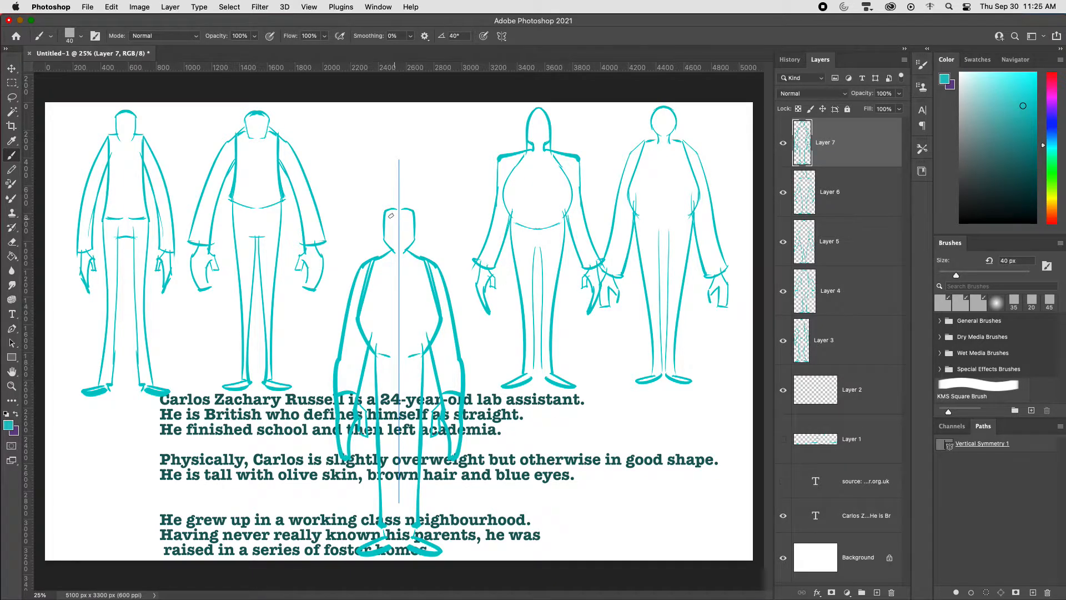
left_click_drag(390, 211, 409, 205)
key("super+z")
Step: Turn off symmetry, scale the fifth figure to 80.27% and place it in the gap in the middle of the row
left_click(501, 36)
left_click(528, 41)
key("super+t")
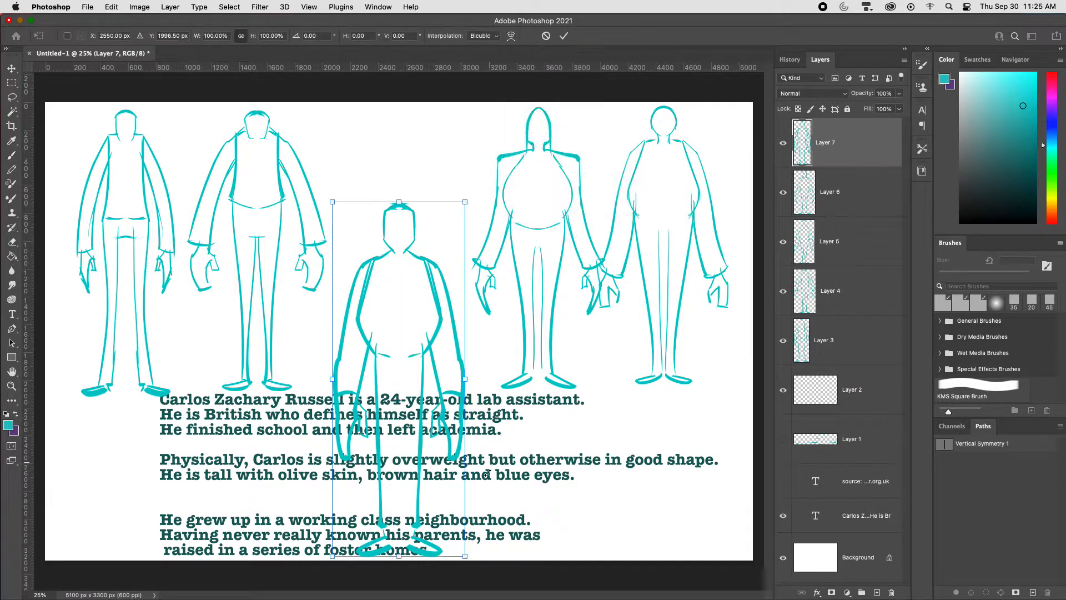
left_click_drag(465, 555, 435, 494)
left_click_drag(400, 448, 420, 334)
left_click_drag(449, 127, 458, 118)
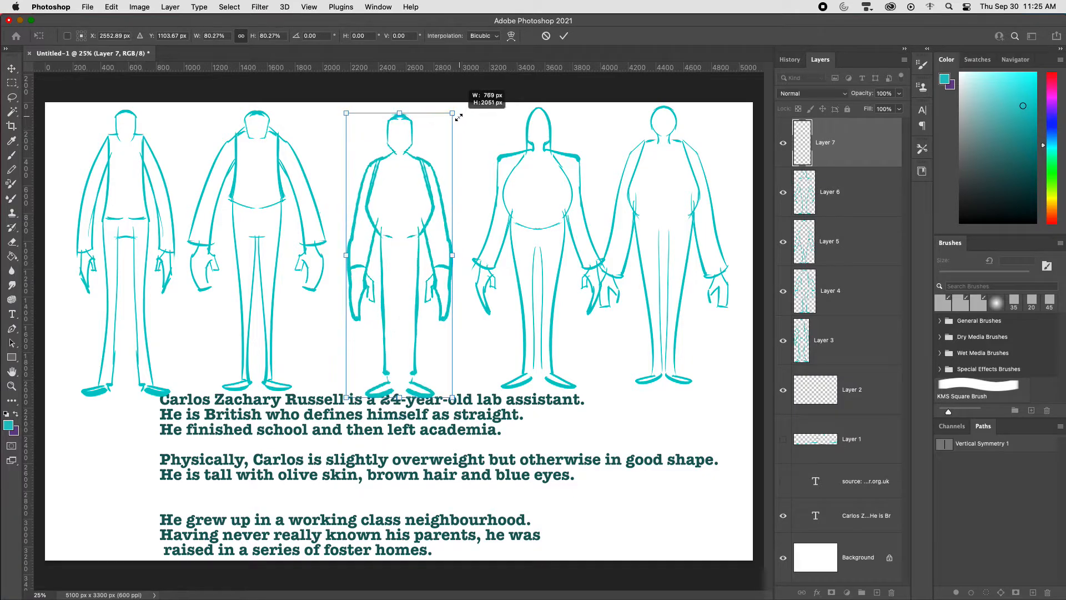
left_click_drag(429, 172, 434, 168)
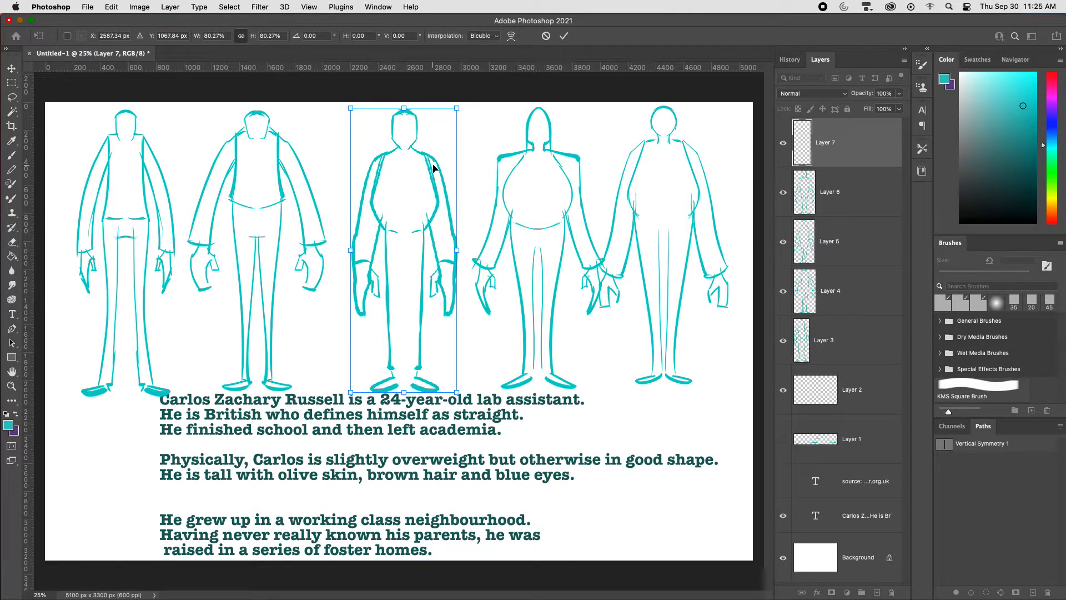
key("Return")
key("b")
key("super+plus")
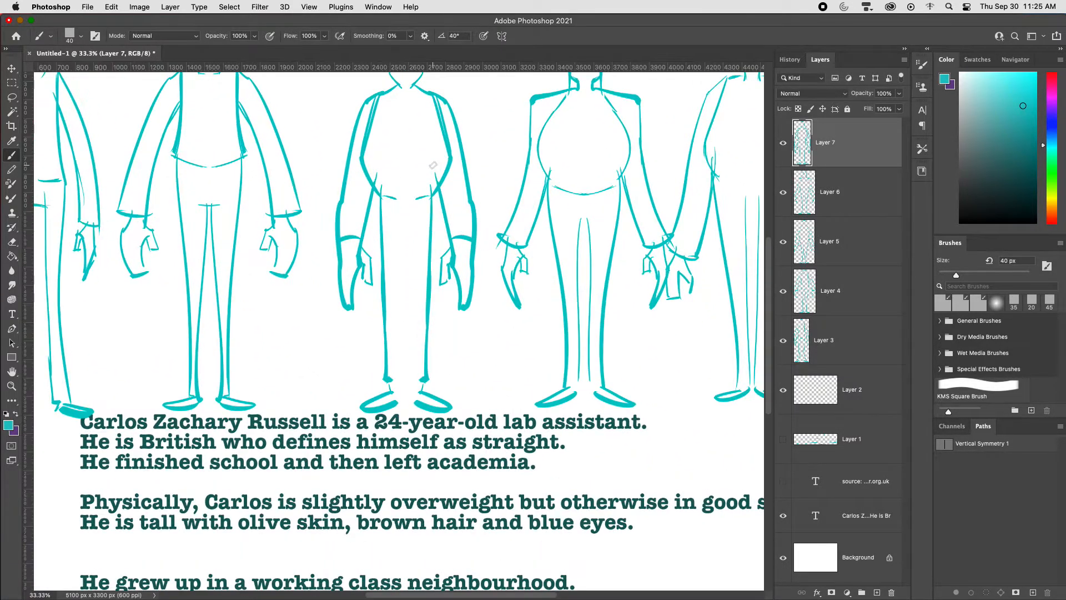
key("super+minus")
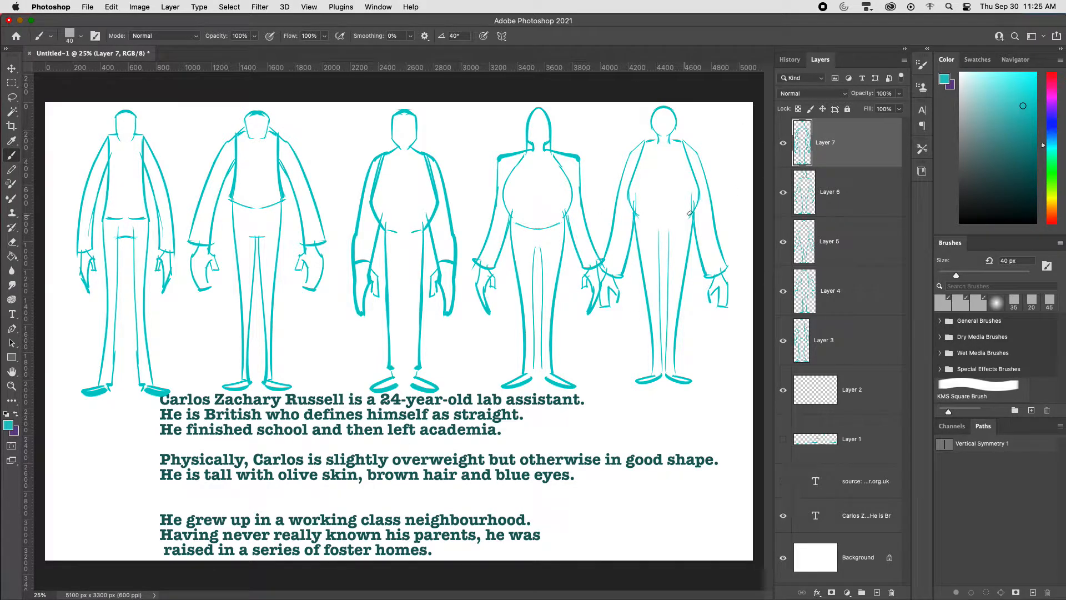
Step: Add a new layer and mark the chests of the two rightmost figures with magenta crosses
key("super+shift+alt+n")
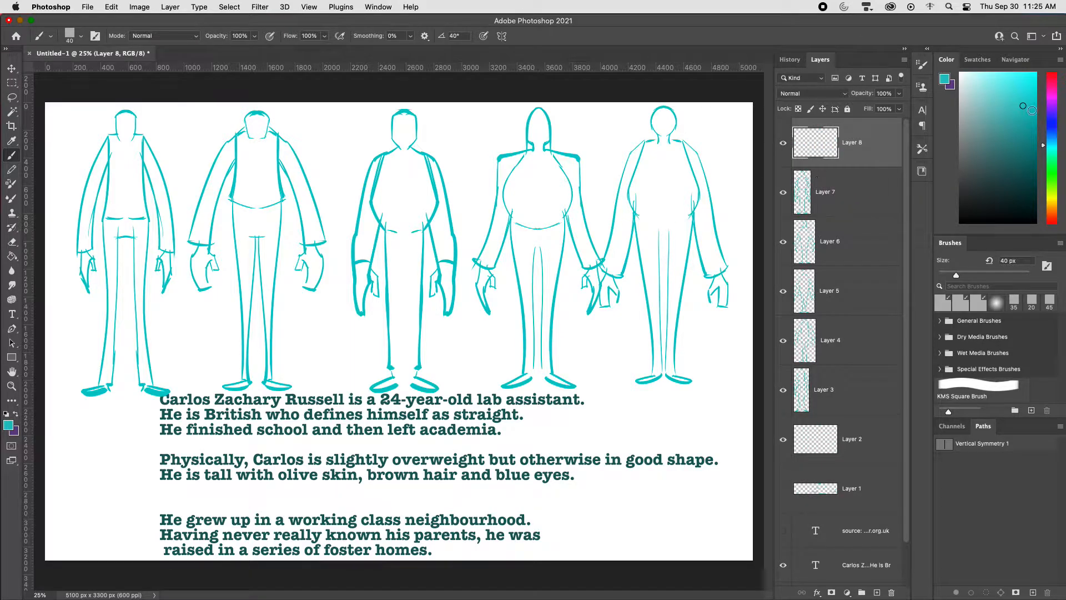
left_click(1051, 87)
left_click(1016, 88)
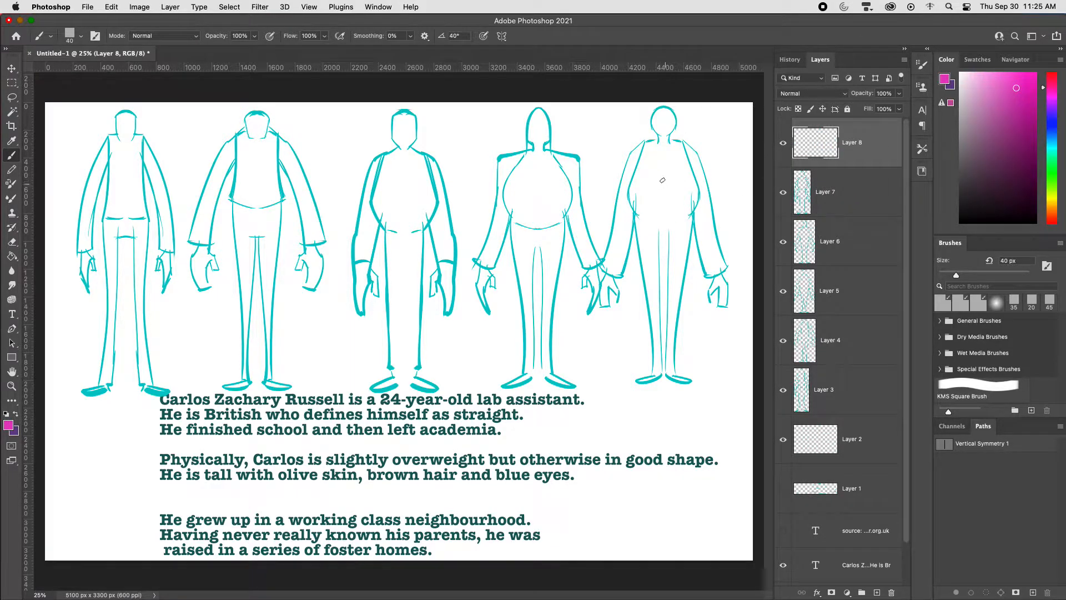
mouse_move(656, 178)
left_mouse_down()
mouse_move(667, 191)
mouse_move(656, 191)
left_mouse_up()
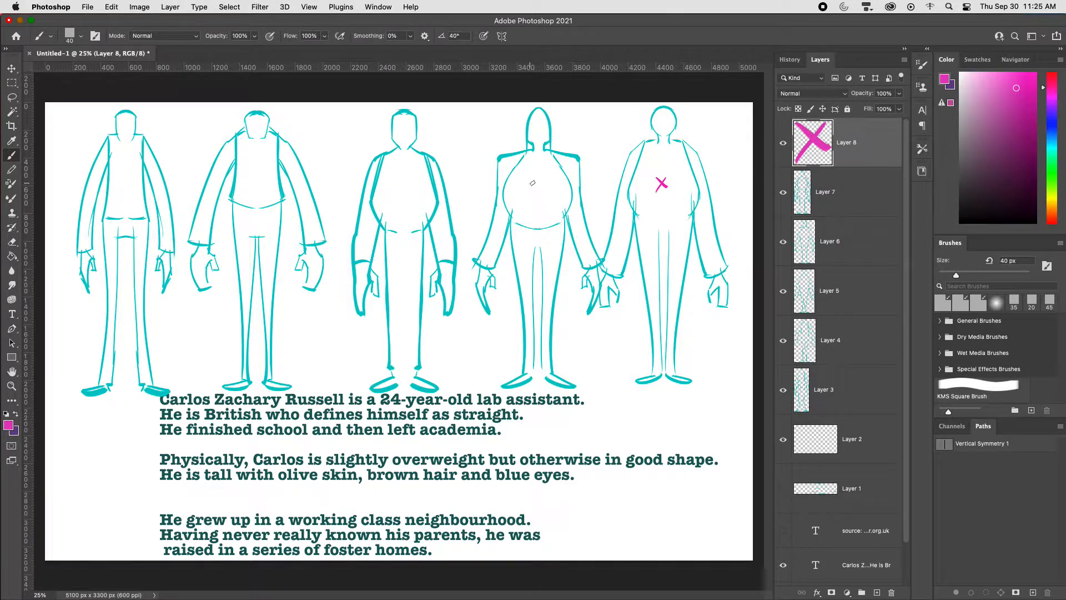
left_click_drag(531, 178, 542, 192)
left_click_drag(541, 179, 531, 192)
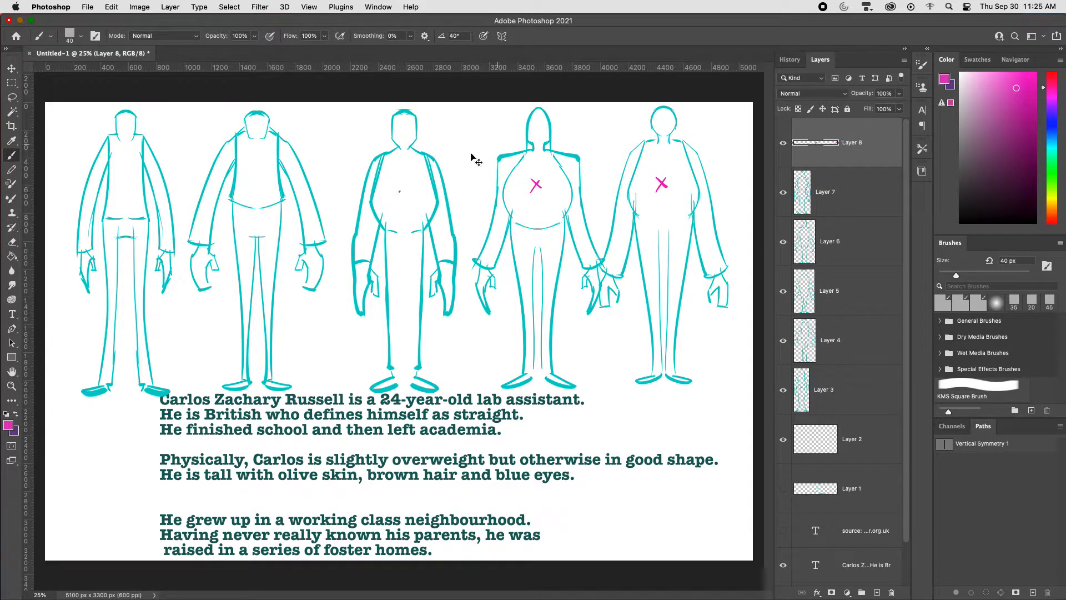
Step: Draw magenta check marks on the chests of the three leftmost figures
left_click_drag(396, 187, 414, 178)
left_click_drag(252, 173, 267, 157)
key("super+minus")
key("super+equal")
key("super+minus")
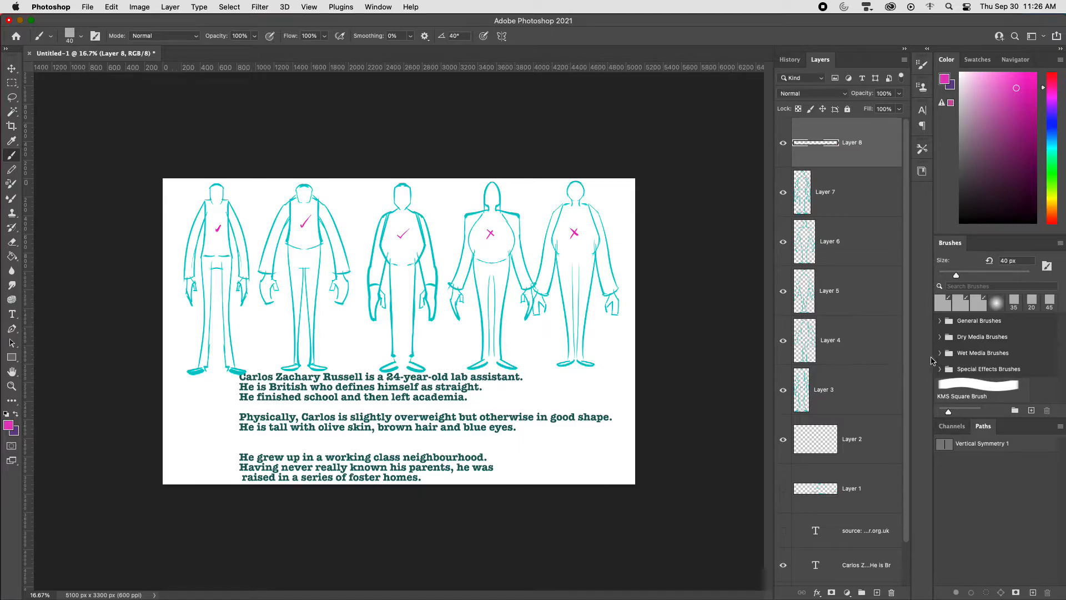
Step: Hide the character description text layer
left_click(838, 442)
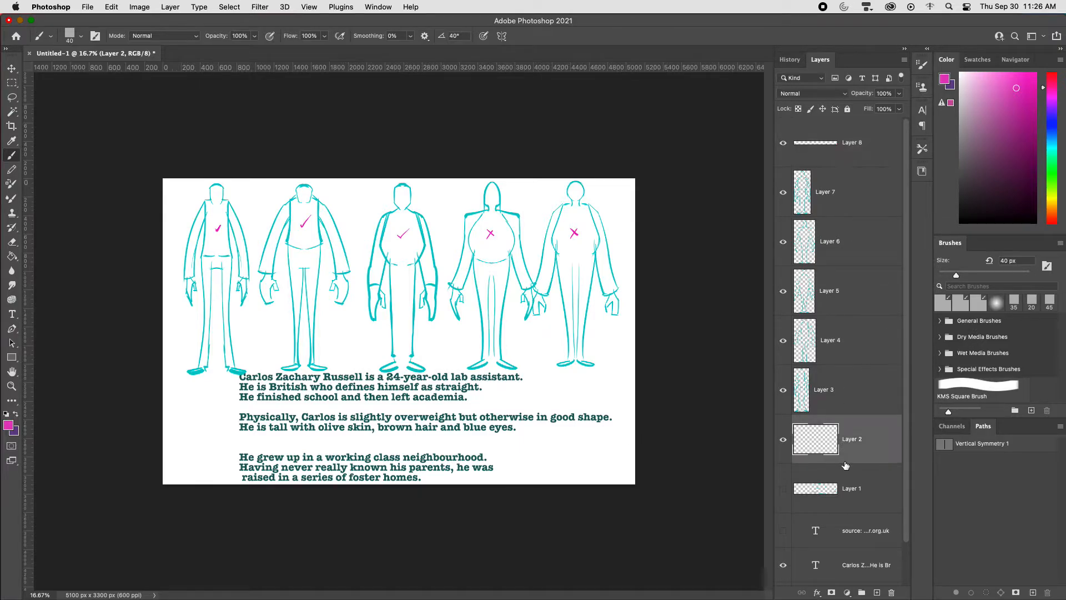
key("super+plus")
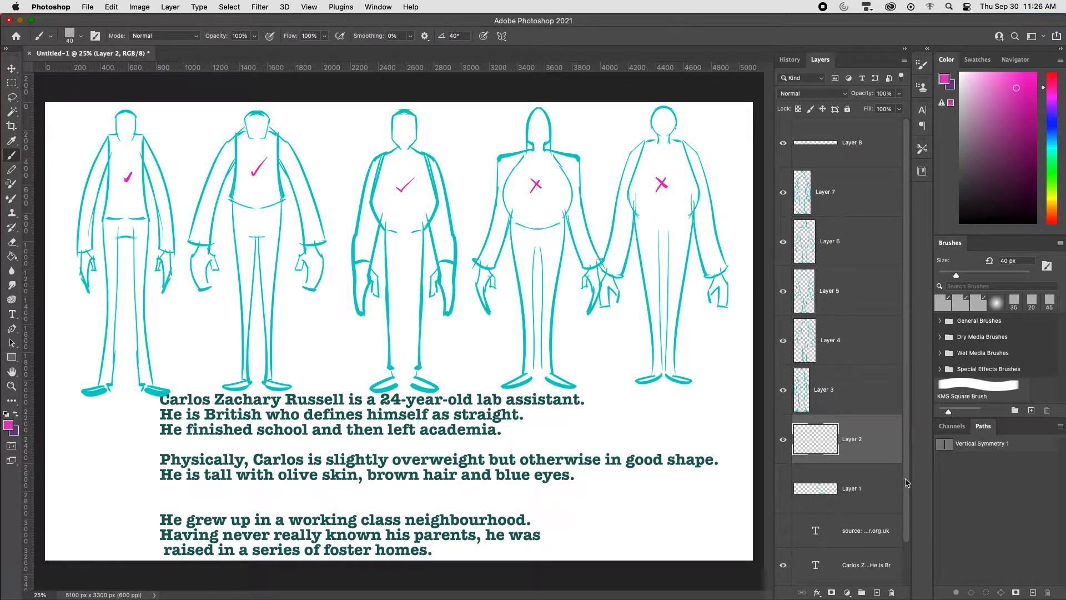
left_click(907, 552)
left_click(783, 519)
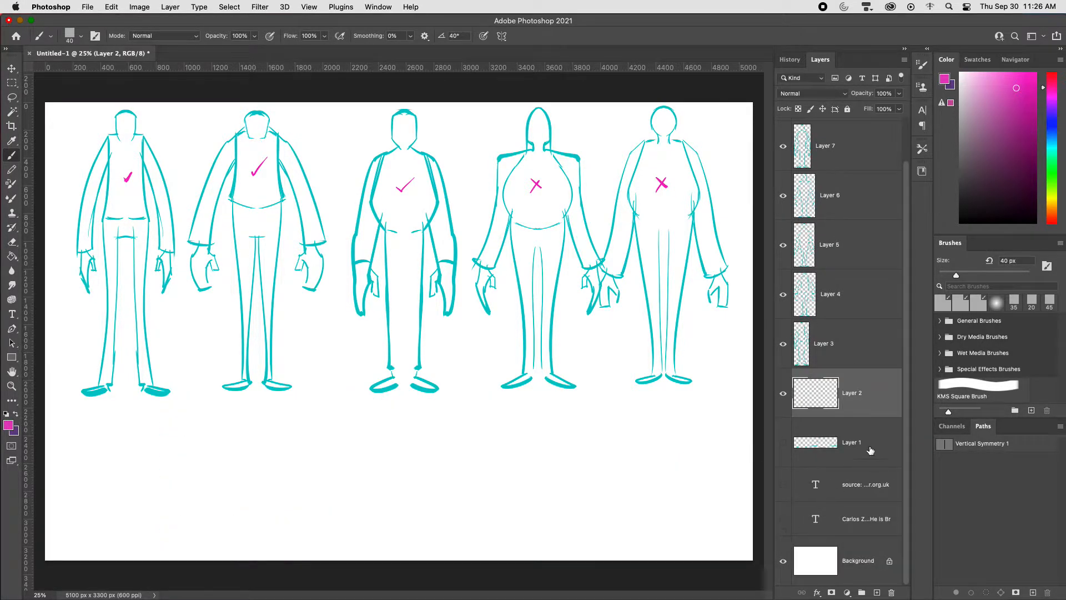
Step: Select the five figure layers, Layer 3 to Layer 7, and scale them together to 70.77%
key("super+minus")
left_click(850, 347)
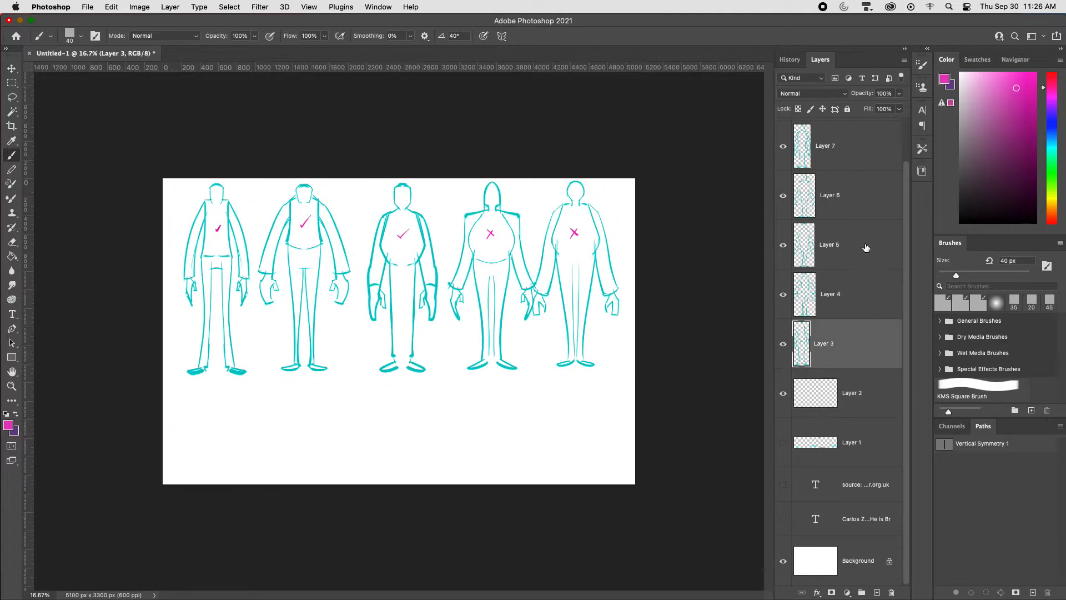
left_click(869, 154, "shift")
key("super+t")
left_click_drag(617, 374, 522, 310)
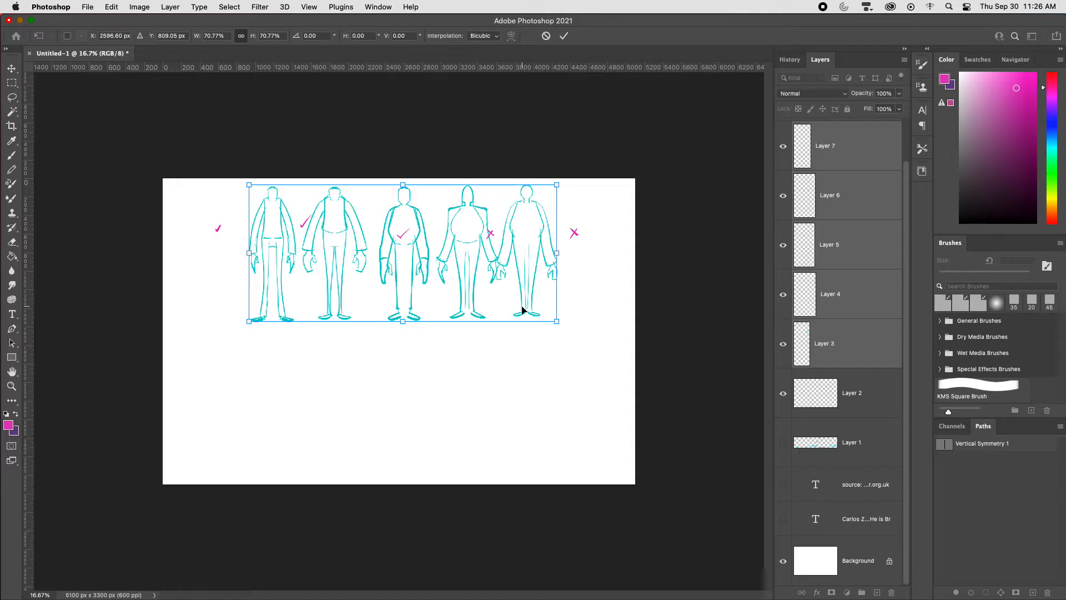
key("Return")
Step: Group the selected figure layers and name the group "initial"
key("super+g")
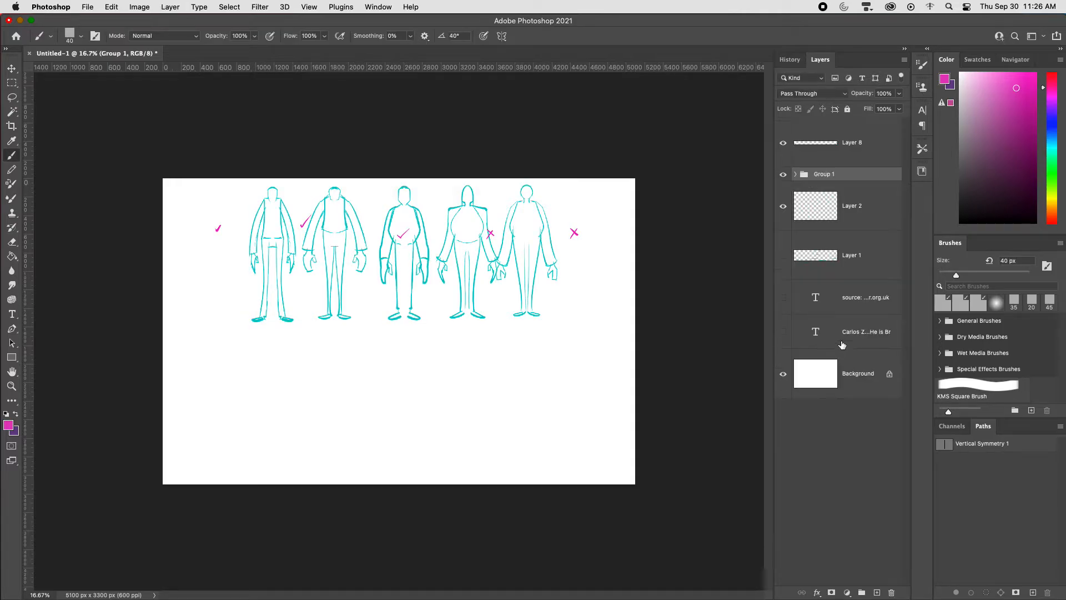
double_click(822, 175)
type("In")
key("Return")
Step: Duplicate the initial group and place the copy directly below the original row of figures
key("super+j")
key("v")
left_click_drag(559, 329, 554, 465)
Step: Hide the magenta marks layer and the original initial group, leaving the copied row showing
left_click(781, 142)
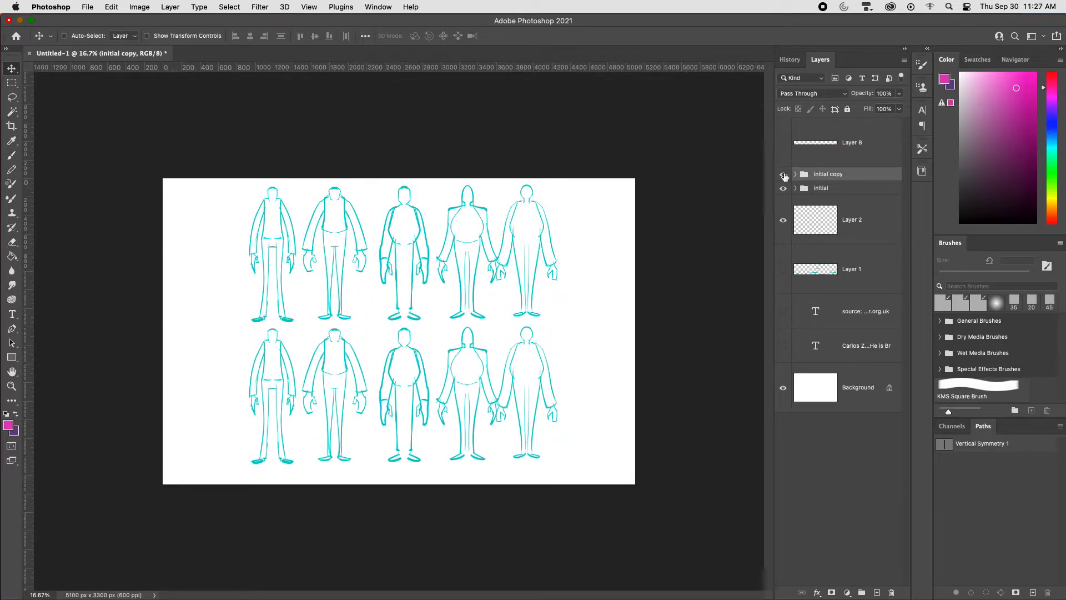
left_click(783, 187)
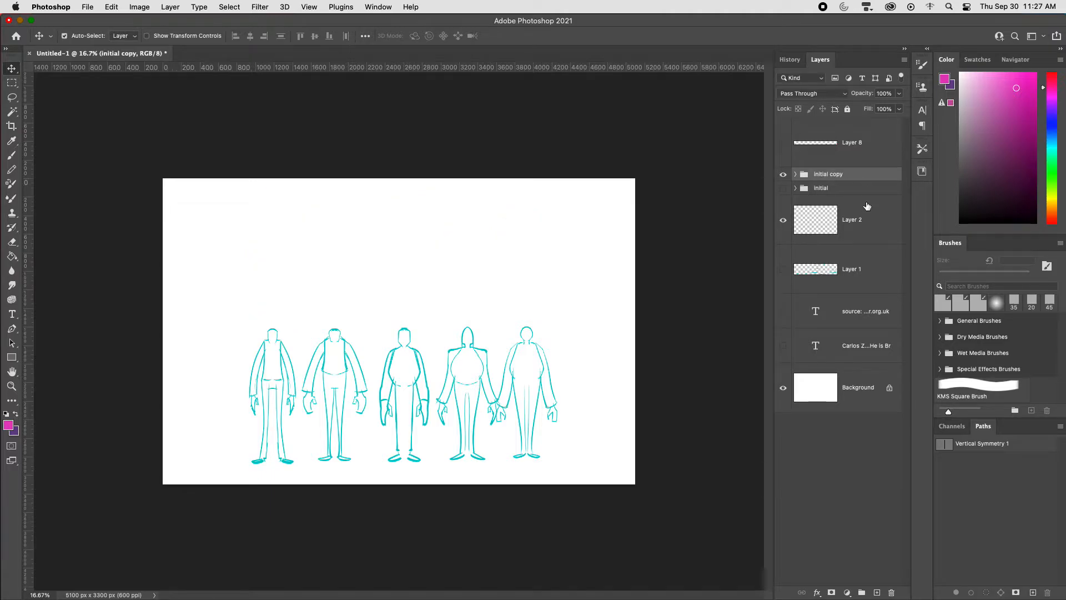
key("super+equal")
key("super+equal")
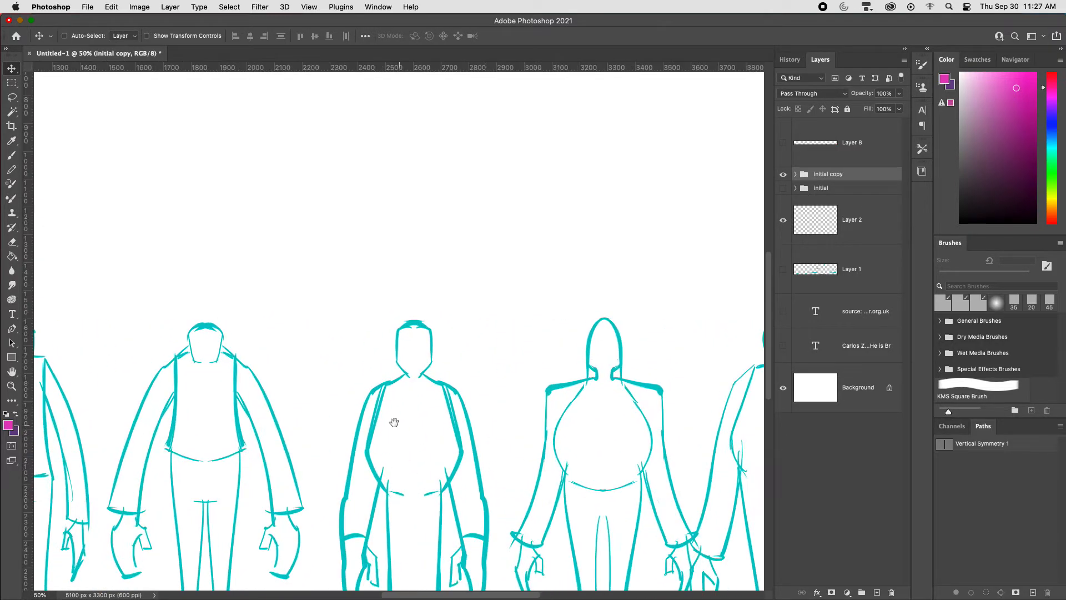
left_click_drag(395, 423, 684, 340)
Step: Add a new layer above the initial copy group and set up a muted purple brush at 30 px
left_click(851, 217)
left_click_drag(1008, 125, 995, 126)
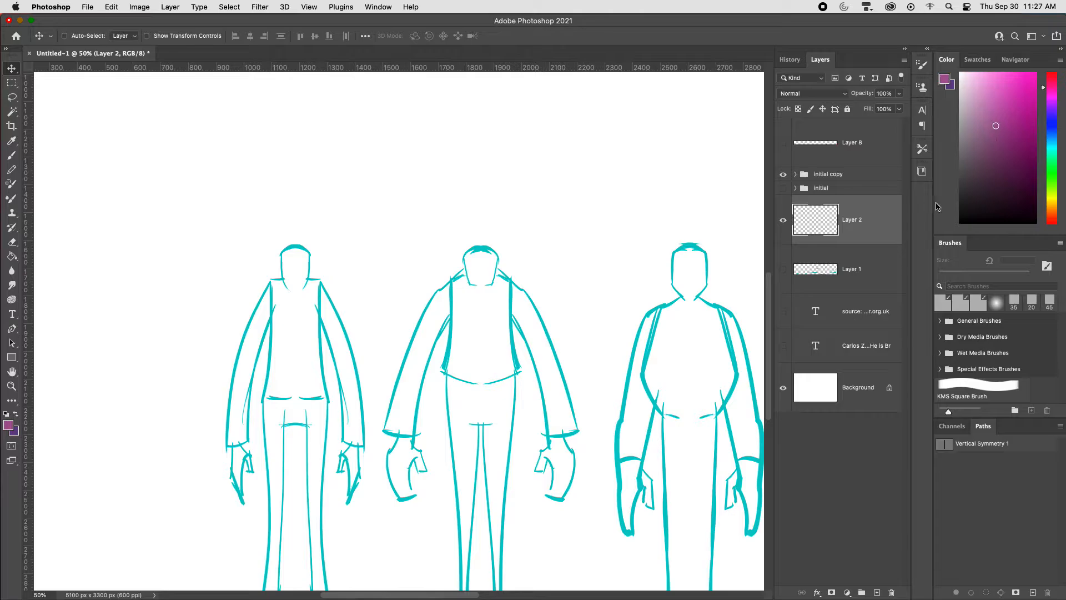
key("alt+shift+super+n")
left_click_drag(505, 408, 612, 346)
key("b")
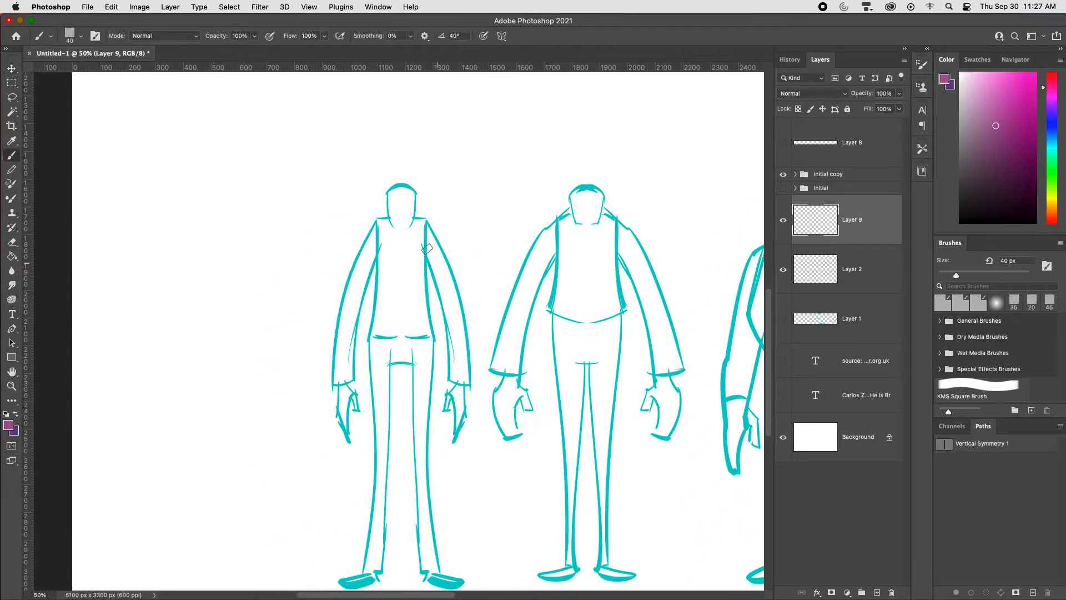
key("bracketleft")
key("bracketleft")
left_click_drag(426, 222, 433, 447)
key("super+z")
key("super+bracketright")
key("super+bracketright")
Step: Sketch a long open coat with a V neckline, centre line and curved hem over the leftmost figure
mouse_move(425, 214)
left_mouse_down()
mouse_move(442, 428)
mouse_move(431, 430)
left_mouse_up()
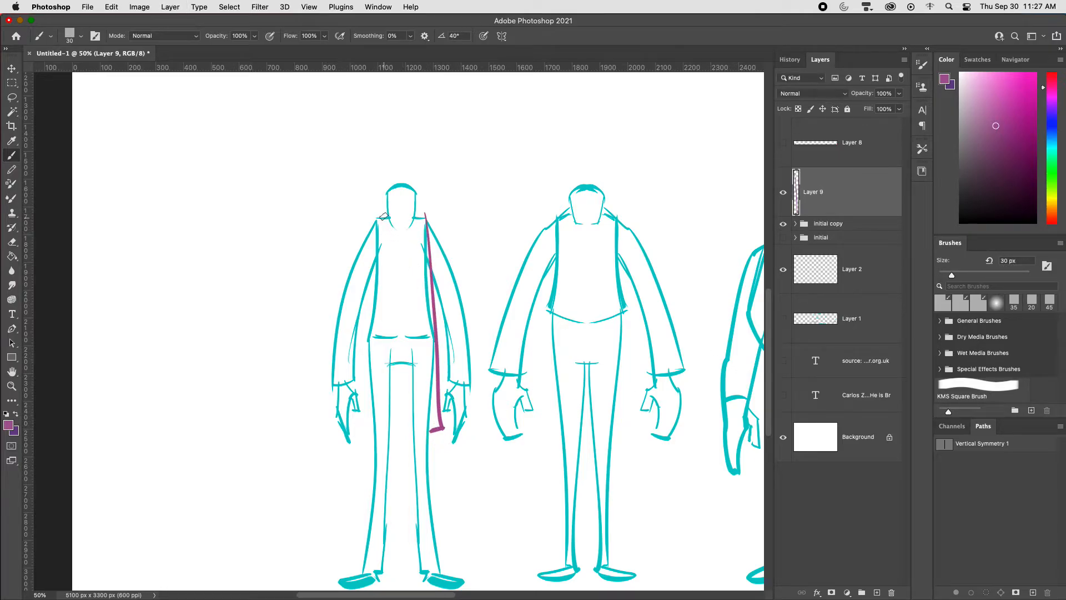
left_click_drag(384, 217, 403, 274)
mouse_move(415, 214)
left_mouse_down()
mouse_move(400, 304)
mouse_move(409, 459)
mouse_move(405, 424)
mouse_move(442, 429)
left_mouse_up()
left_click_drag(371, 229, 358, 415)
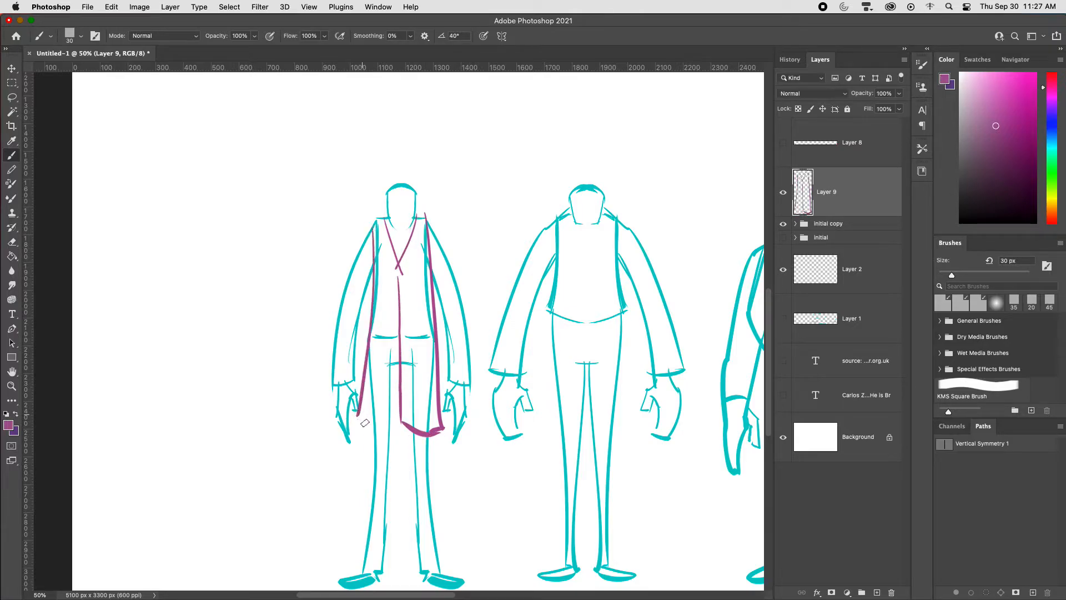
key("super+z")
mouse_move(362, 240)
left_mouse_down()
mouse_move(363, 423)
mouse_move(397, 423)
left_mouse_up()
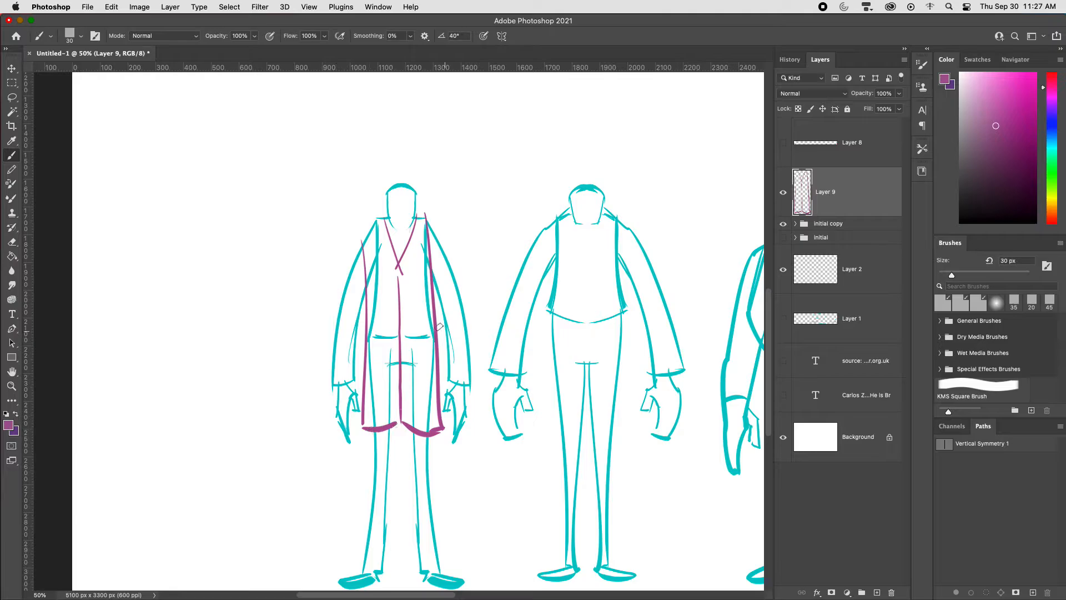
left_click_drag(417, 216, 427, 219)
Step: Sketch a taller head with a rounded chin and a short neck above the leftmost figure's coat
key("super+plus")
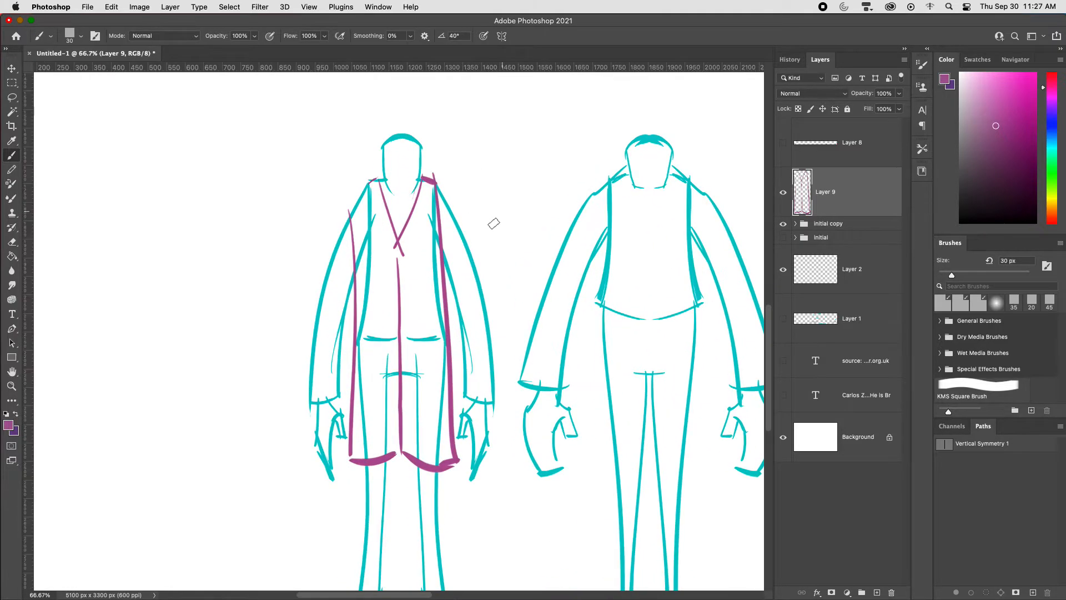
left_click_drag(473, 235, 479, 324)
mouse_move(387, 249)
left_mouse_down()
mouse_move(390, 190)
mouse_move(425, 233)
mouse_move(417, 271)
left_mouse_up()
key("super+z")
mouse_move(401, 264)
left_mouse_down()
mouse_move(388, 273)
mouse_move(425, 272)
left_mouse_up()
key("super+minus")
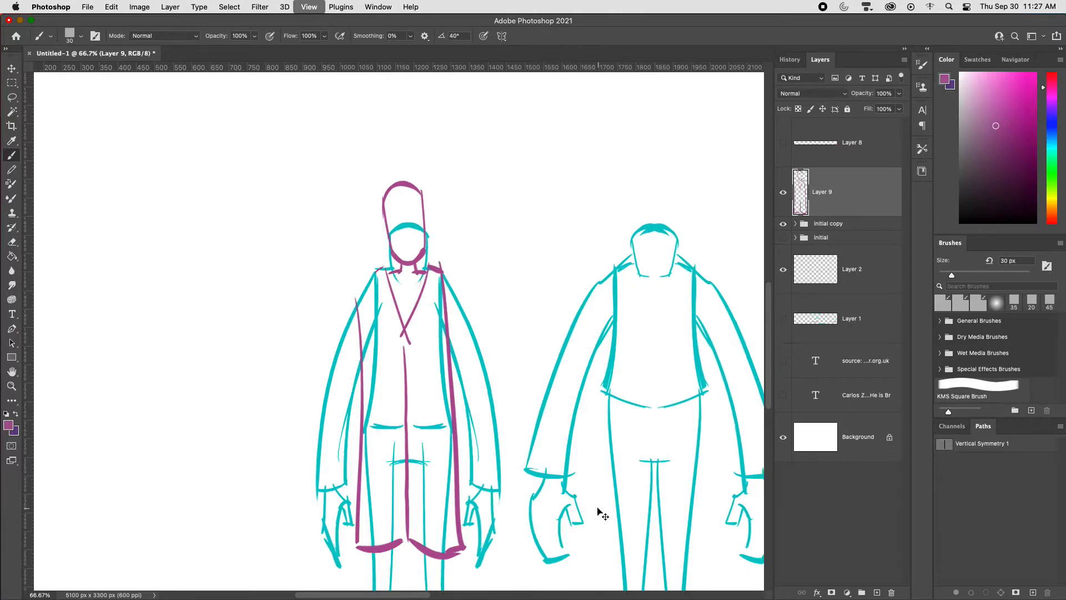
Step: Draw the coat sleeve and cuff over the leftmost figure's right-hand arm
left_click_drag(486, 410, 538, 319)
left_click_drag(468, 222, 477, 324)
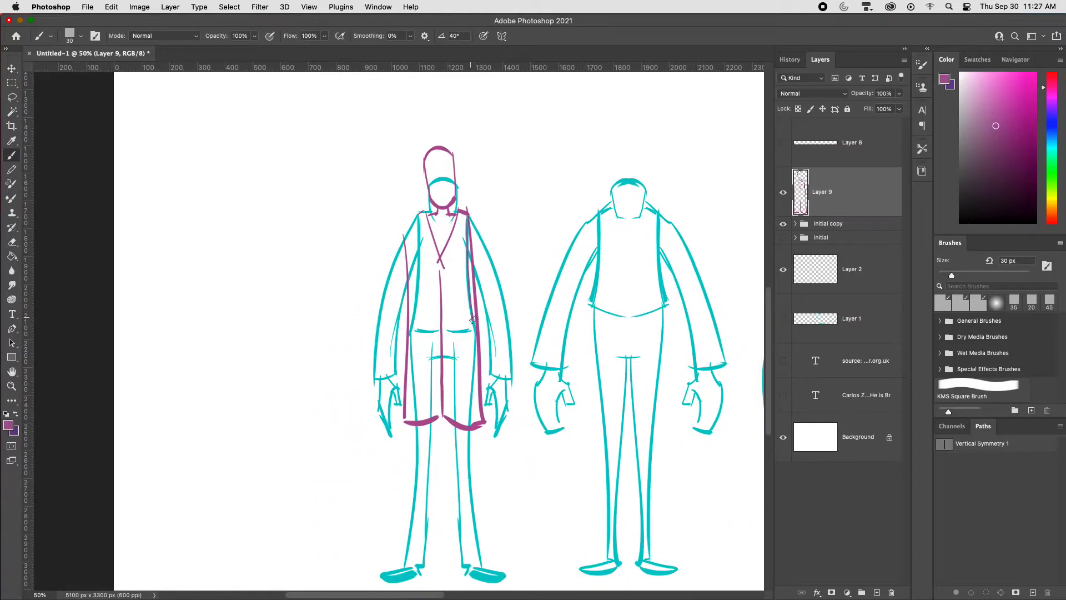
key("super+z")
left_click_drag(469, 213, 513, 321)
key("super+z")
mouse_move(467, 209)
left_mouse_down()
mouse_move(513, 379)
mouse_move(489, 389)
left_mouse_up()
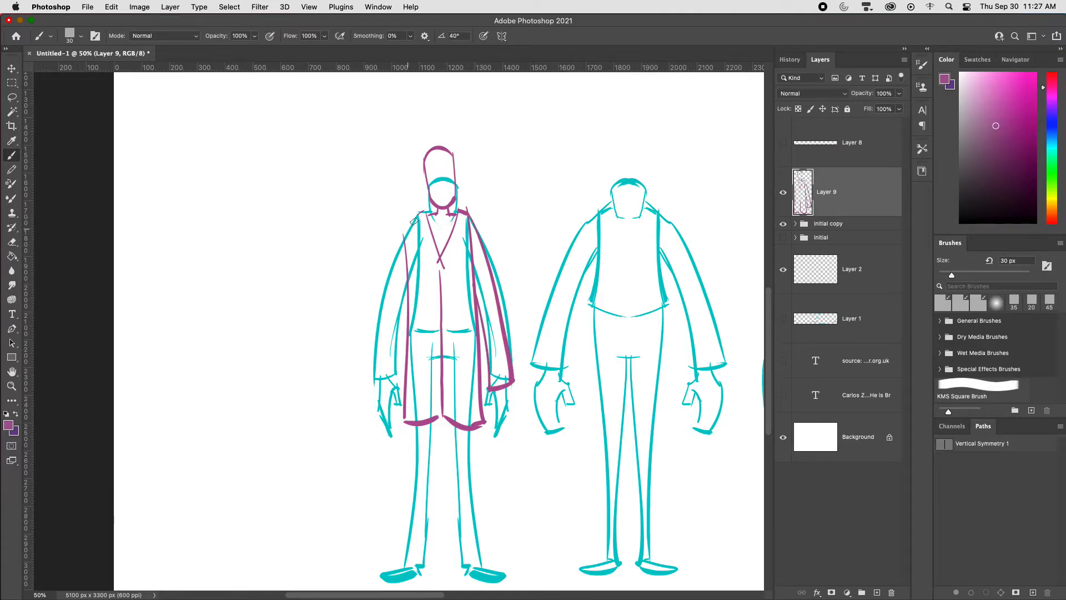
Step: Draw the matching coat sleeve and cuff over the leftmost figure's left-hand arm
left_click_drag(415, 216, 369, 376)
left_click_drag(403, 314, 394, 375)
key("super+z")
left_click_drag(418, 256, 398, 381)
Step: Draw both purple hands below the coat cuffs
mouse_move(369, 379)
left_mouse_down()
mouse_move(400, 382)
mouse_move(369, 411)
mouse_move(394, 401)
mouse_move(397, 413)
left_mouse_up()
key("super+z")
key("super+z")
left_click_drag(391, 401, 389, 433)
left_click_drag(375, 416, 392, 443)
mouse_move(494, 391)
left_mouse_down()
mouse_move(493, 431)
mouse_move(510, 406)
left_mouse_up()
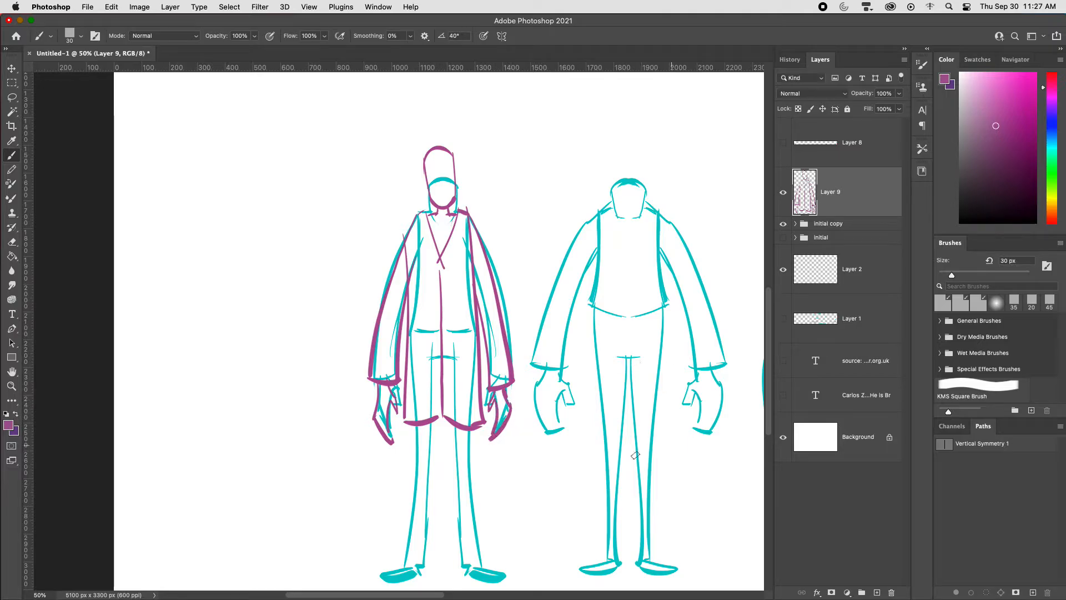
Step: Draw both purple legs and shoes below the leftmost figure's coat, following the cyan guide with a slightly wider stance
left_click_drag(619, 417, 650, 353)
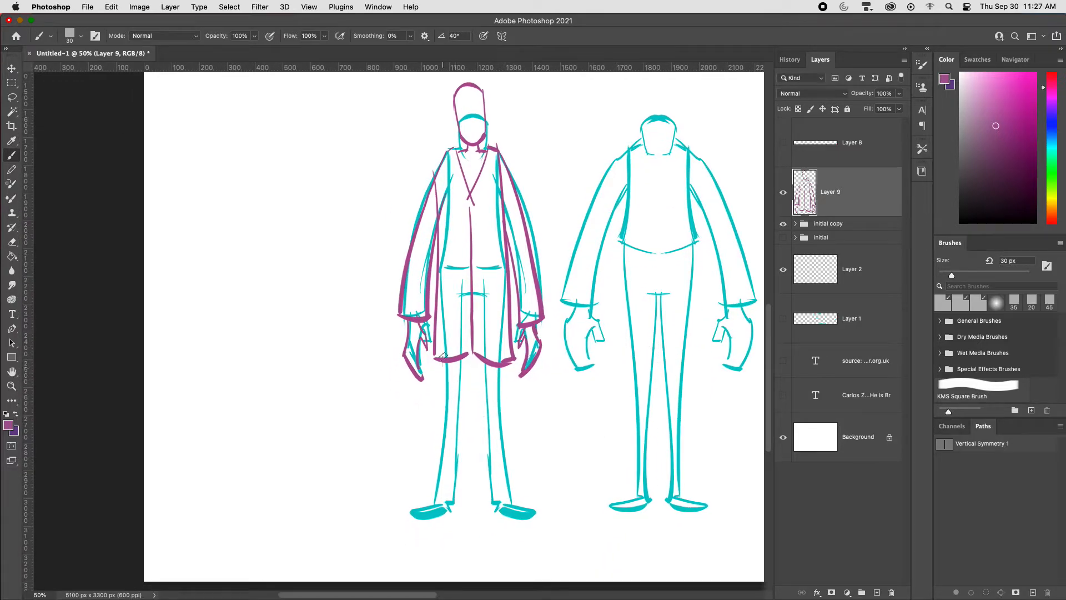
left_click_drag(444, 359, 435, 510)
mouse_move(462, 303)
left_mouse_down()
mouse_move(451, 504)
mouse_move(408, 520)
mouse_move(460, 503)
left_mouse_up()
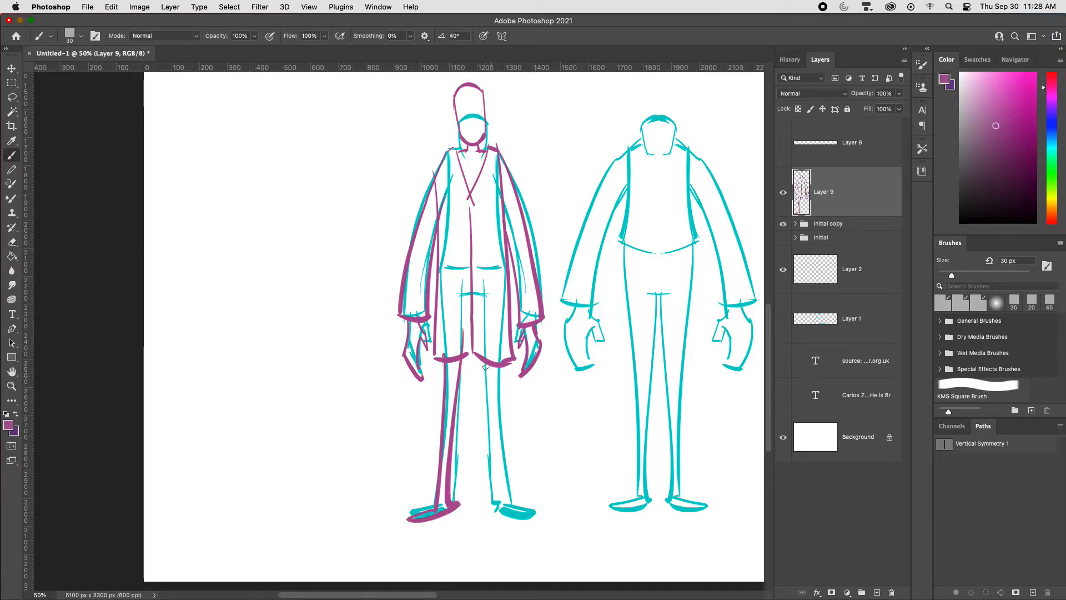
mouse_move(484, 362)
left_mouse_down()
mouse_move(495, 491)
mouse_move(499, 395)
mouse_move(503, 511)
left_mouse_up()
key("super+z")
left_click_drag(491, 357, 504, 510)
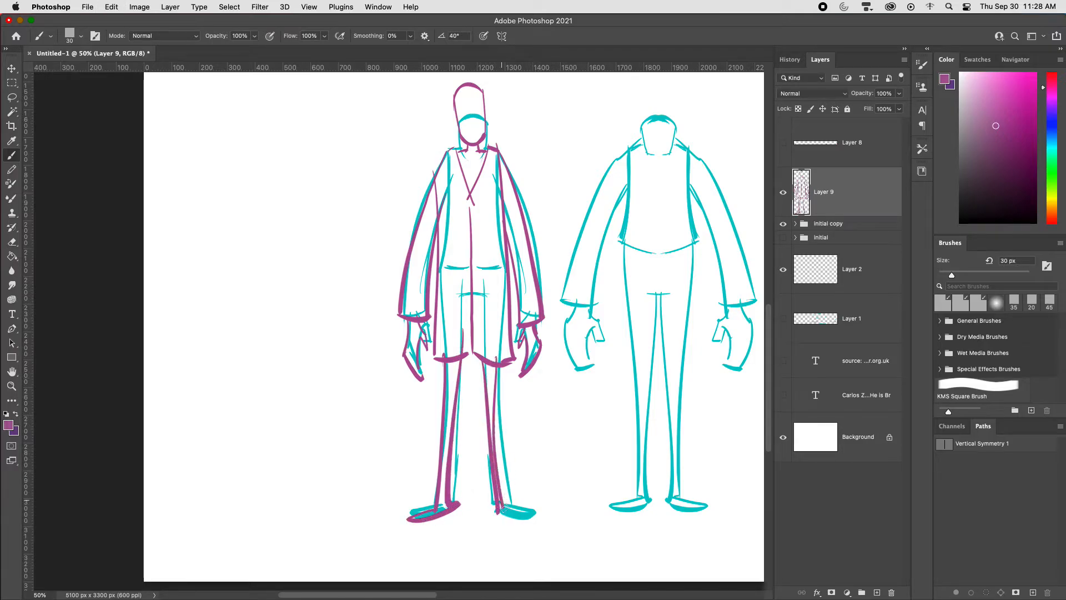
key("super+z")
mouse_move(493, 354)
left_mouse_down()
mouse_move(513, 516)
mouse_move(547, 521)
left_mouse_up()
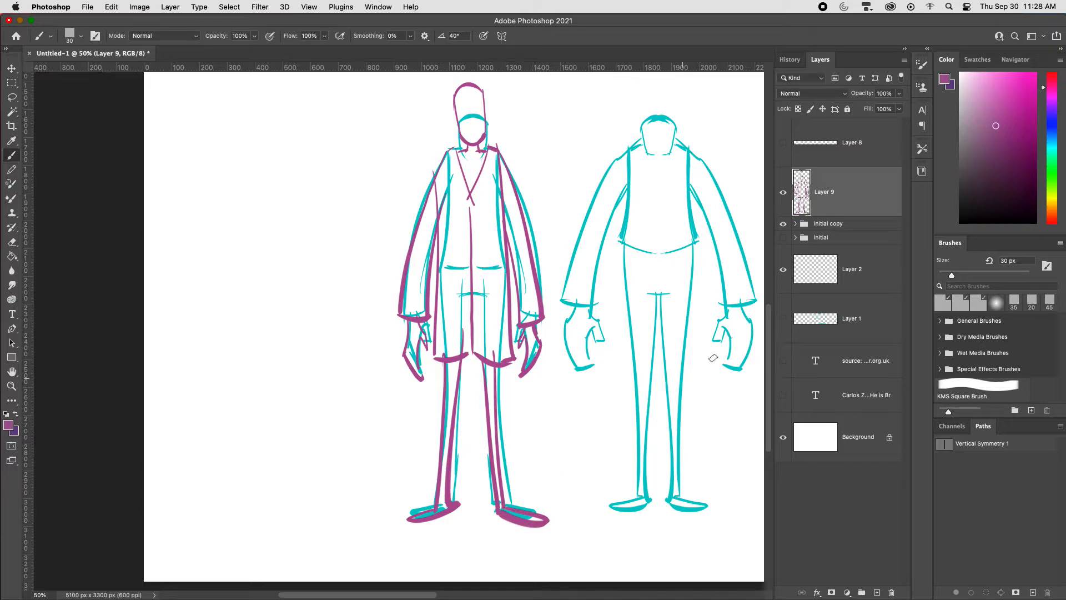
Step: Move the purple coated figure off the cyan guide into the empty space beside the slim body
key("v")
left_click_drag(562, 340, 381, 333)
key("super+minus")
key("super+plus")
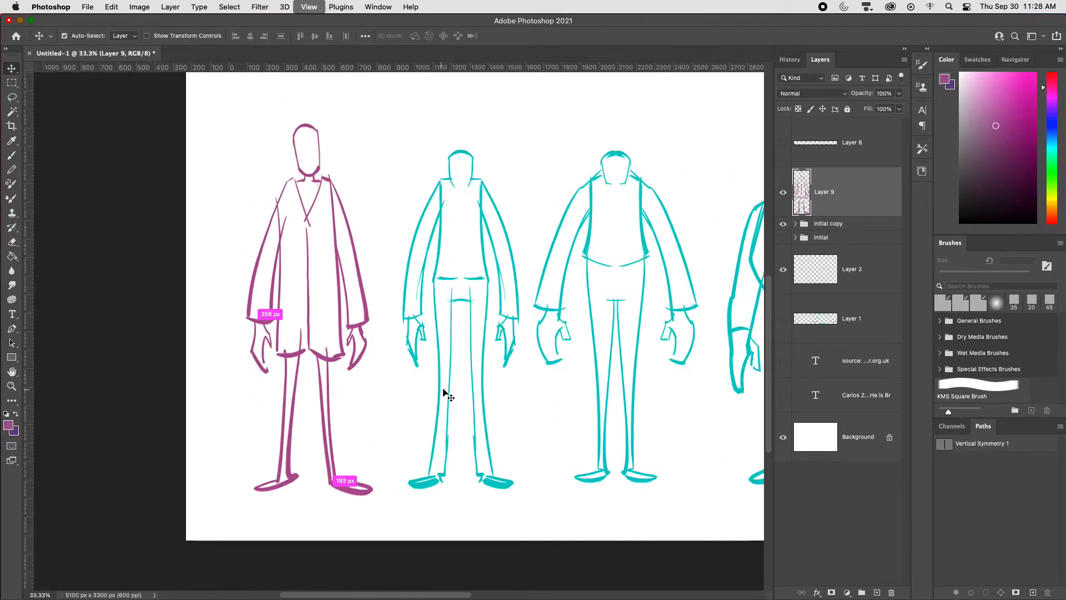
left_click_drag(550, 322, 571, 383)
key("b")
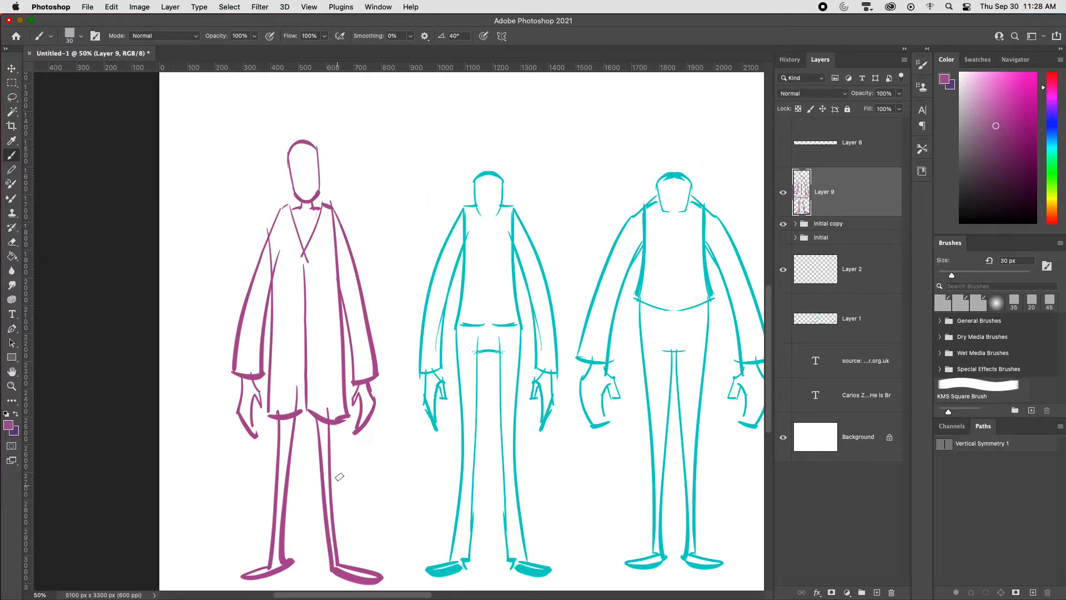
Step: Draw wide cropped trouser legs with cuffs above the ankles of the purple coated figure and touch up one shoe
left_click_drag(335, 418, 341, 539)
key("super+z")
mouse_move(275, 417)
left_mouse_down()
mouse_move(266, 534)
mouse_move(280, 534)
left_mouse_up()
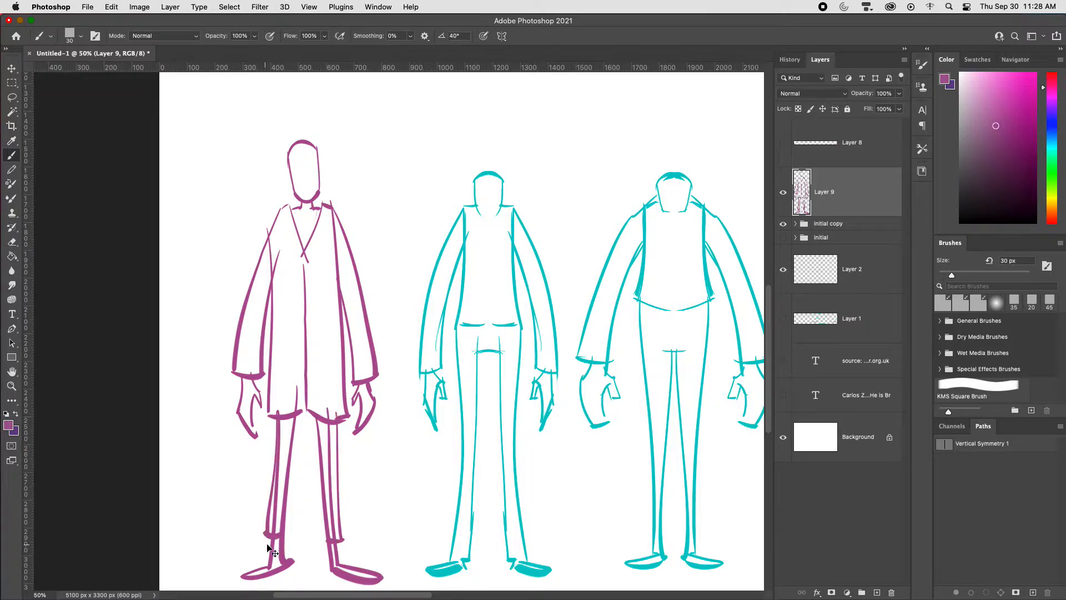
key("super+z")
mouse_move(277, 418)
left_mouse_down()
mouse_move(261, 535)
mouse_move(279, 535)
left_mouse_up()
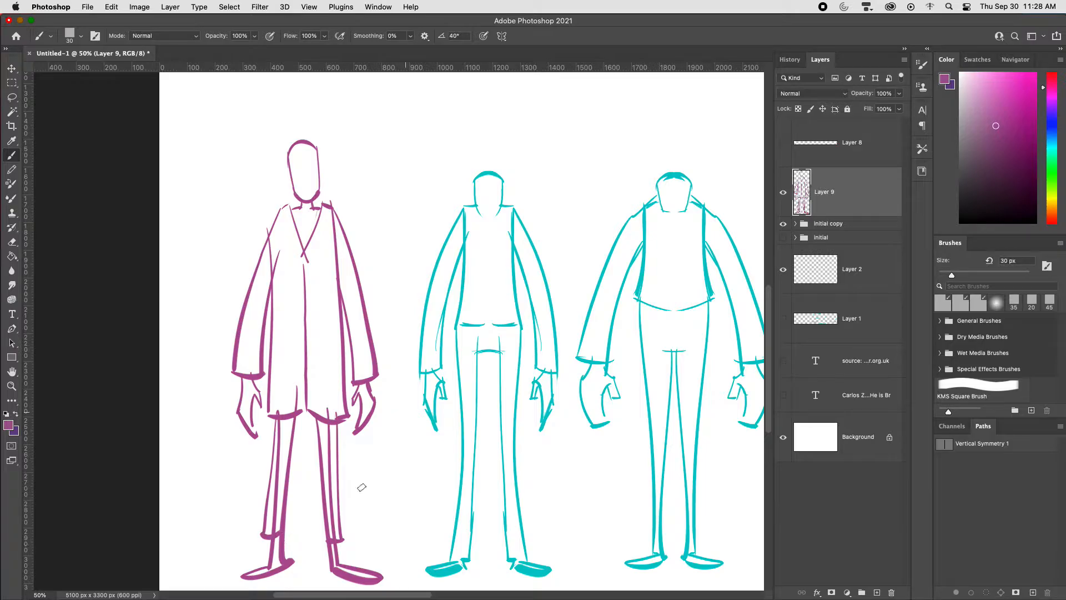
left_click_drag(233, 580, 286, 565)
scroll(704, 350, "right", 5)
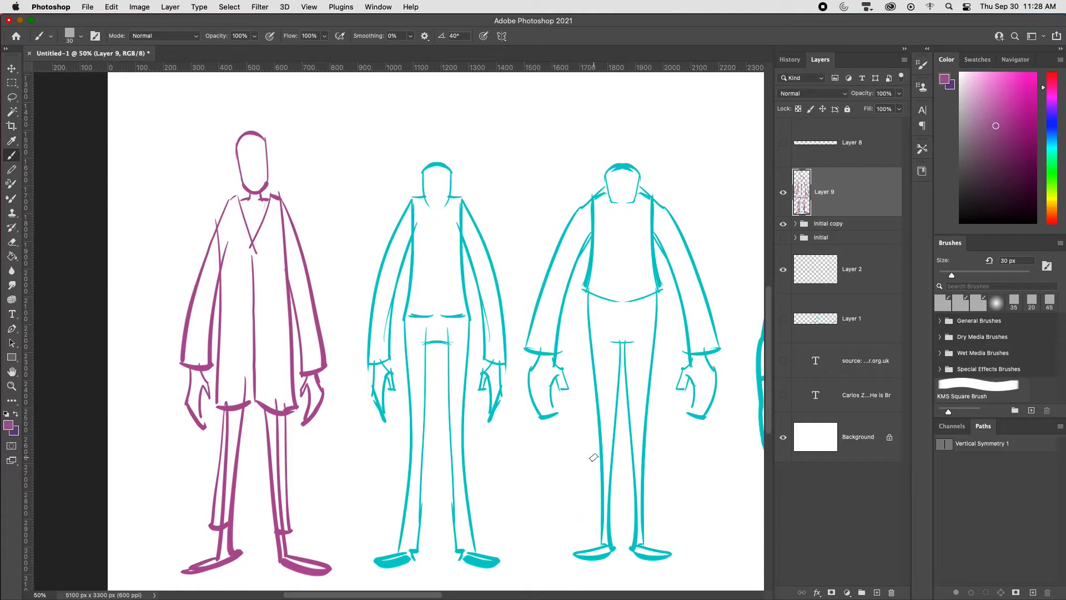
Step: Add a new layer and draw a wide head with a pointed chin over the broad-shouldered cyan figure
key("super+alt+shift+n")
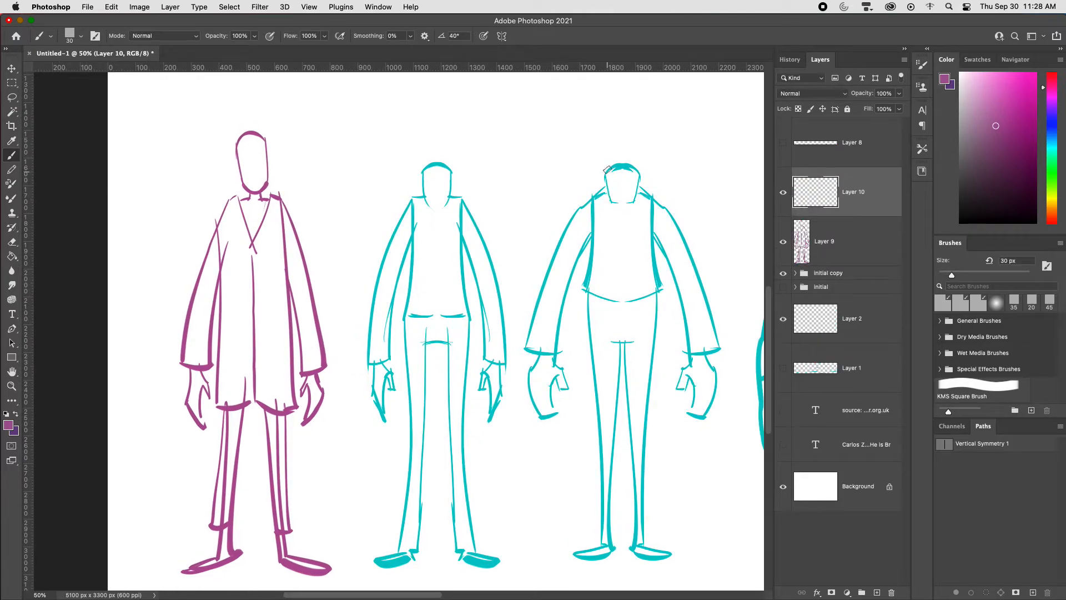
left_click_drag(607, 170, 610, 217)
mouse_move(609, 166)
left_mouse_down()
mouse_move(611, 197)
mouse_move(638, 179)
mouse_move(619, 217)
left_mouse_up()
key("super+z")
key("super+z")
mouse_move(603, 173)
left_mouse_down()
mouse_move(647, 175)
mouse_move(623, 224)
left_mouse_up()
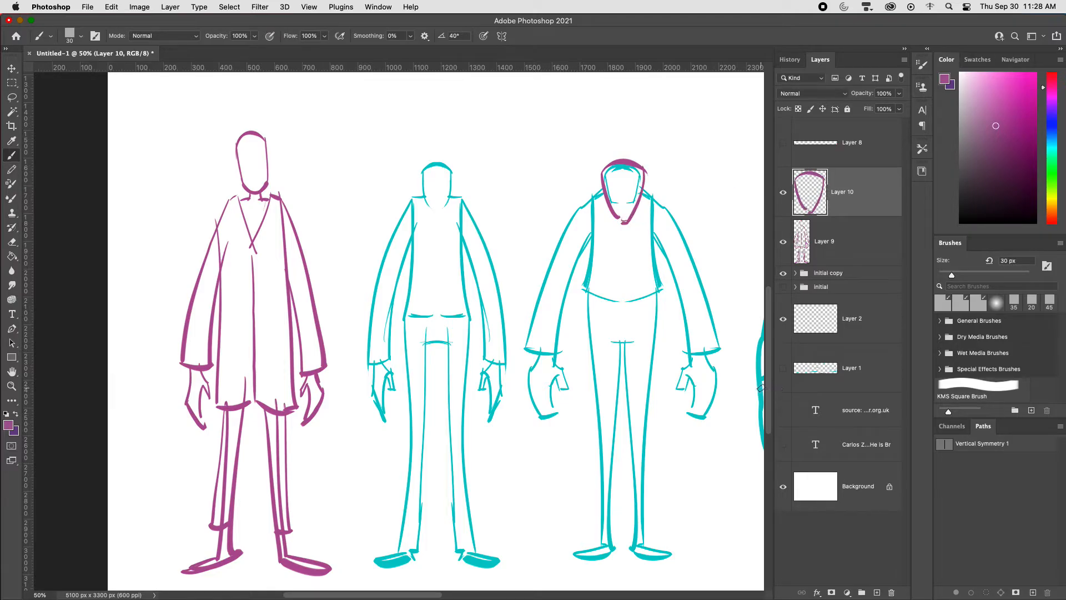
Step: Draw an open jacket with two front panels and slanted, pointed hems over the broad-shouldered figure's torso
mouse_move(604, 203)
left_mouse_down()
mouse_move(611, 319)
mouse_move(583, 324)
left_mouse_up()
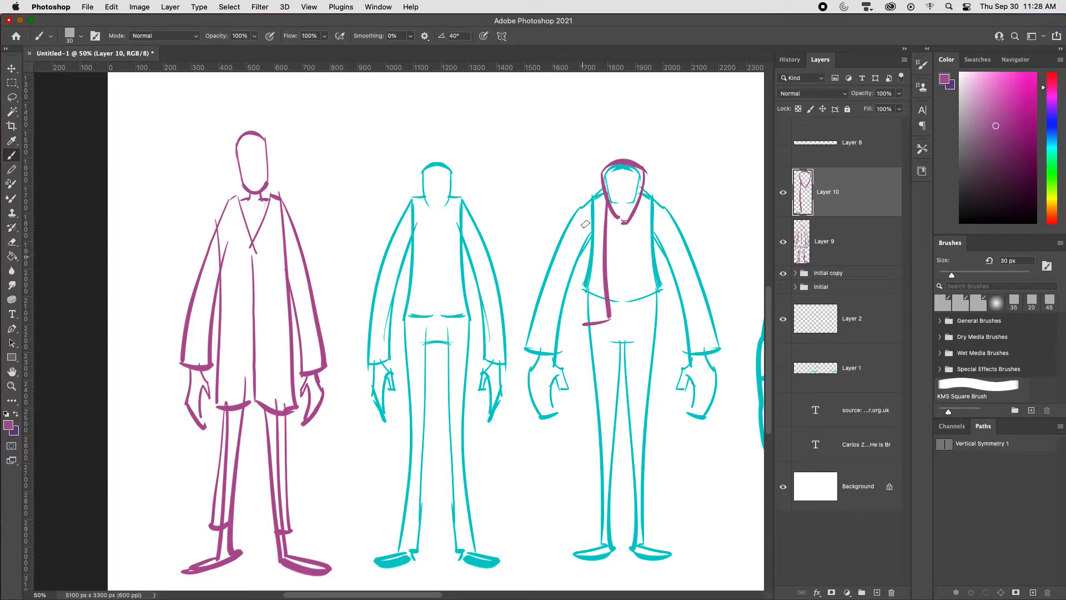
left_click_drag(587, 222, 580, 327)
key("super+z")
mouse_move(586, 219)
left_mouse_down()
mouse_move(571, 345)
mouse_move(582, 404)
left_mouse_up()
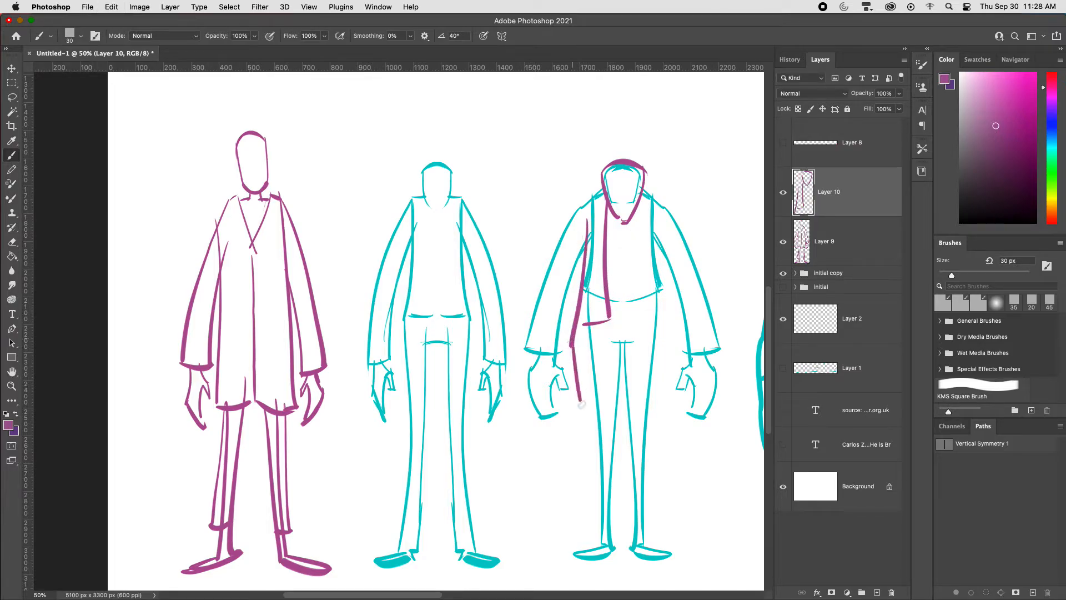
key("super+z")
key("super+z")
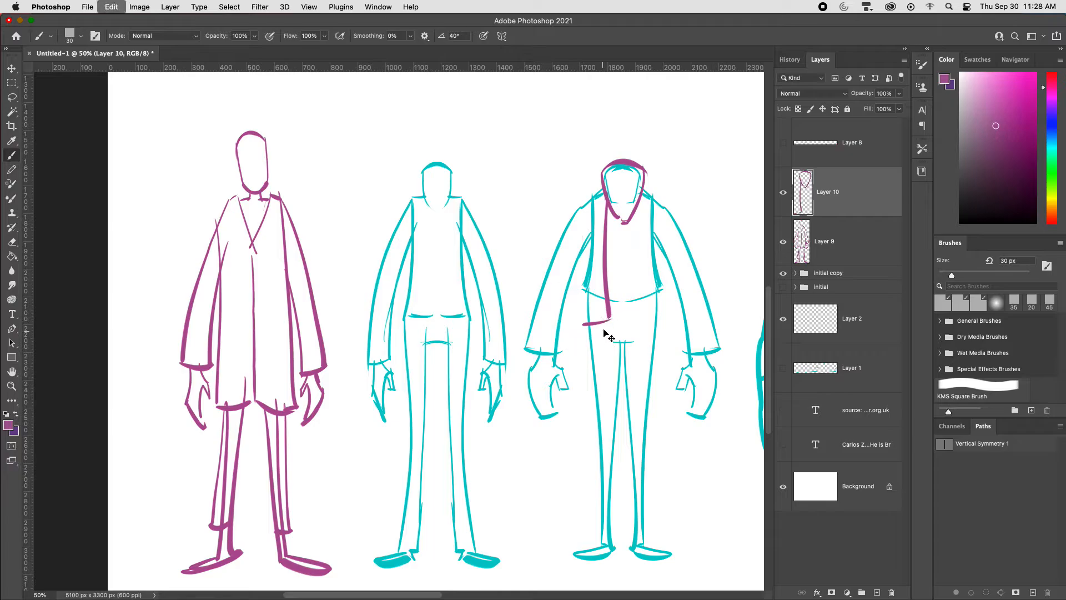
key("super+z")
left_click_drag(611, 317, 573, 352)
left_click_drag(587, 206, 573, 353)
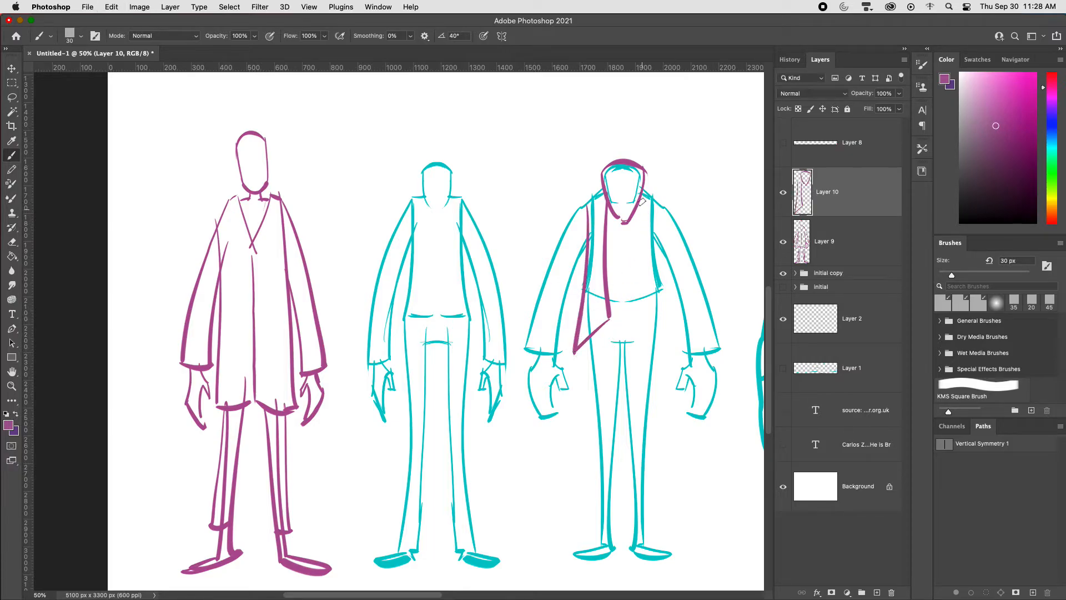
mouse_move(642, 201)
left_mouse_down()
mouse_move(642, 325)
mouse_move(661, 209)
mouse_move(669, 341)
left_mouse_up()
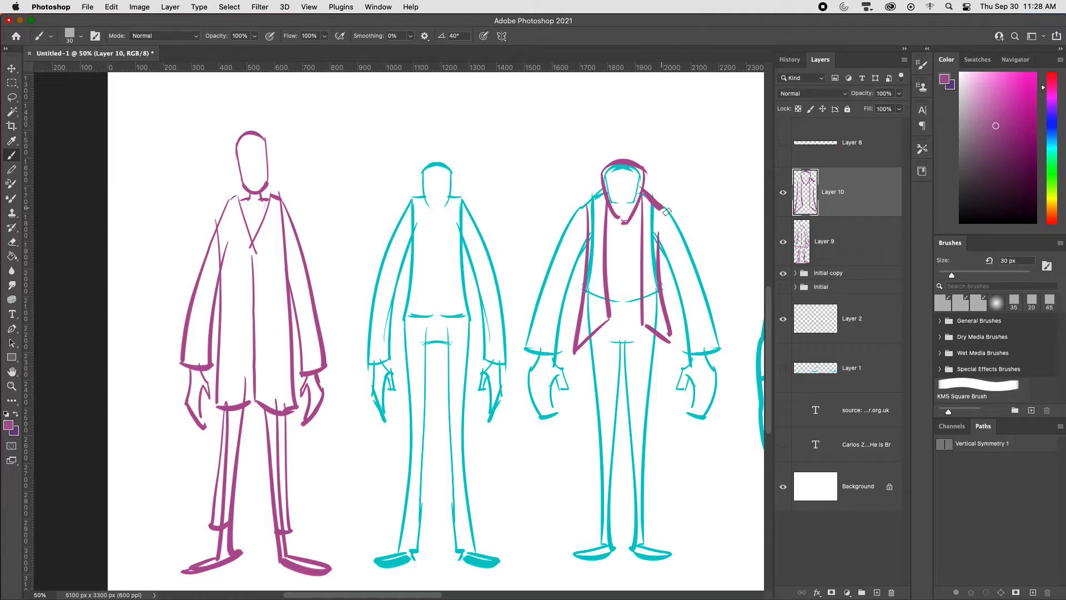
Step: Draw both jacket sleeves with wide cuffs over the broad-shouldered figure's arms
left_click_drag(664, 210, 725, 373)
mouse_move(660, 247)
left_mouse_down()
mouse_move(690, 360)
mouse_move(723, 367)
left_mouse_up()
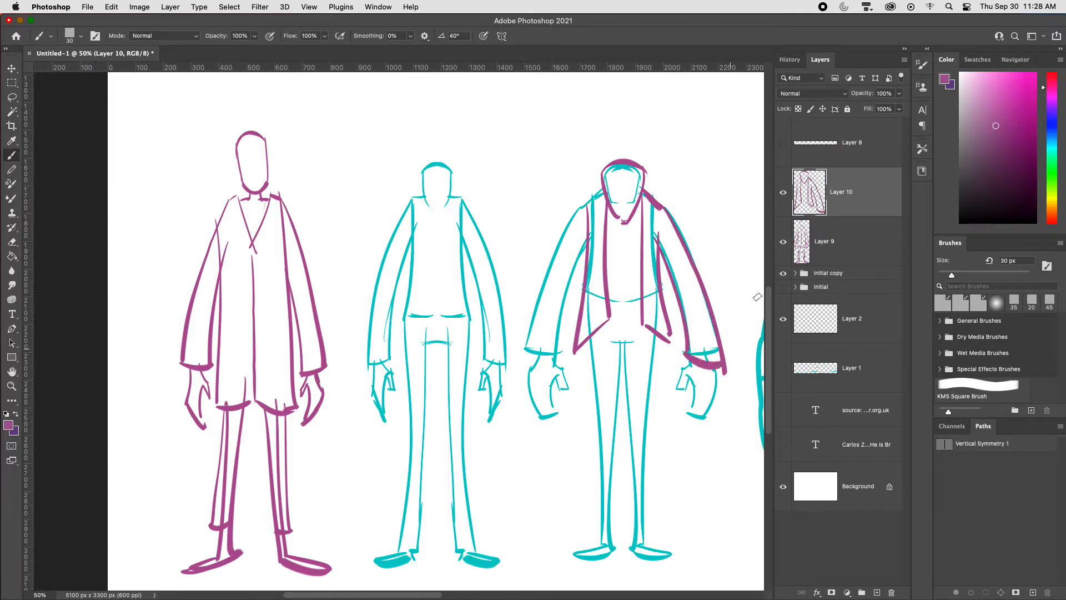
mouse_move(599, 190)
left_mouse_down()
mouse_move(565, 232)
mouse_move(525, 359)
left_mouse_up()
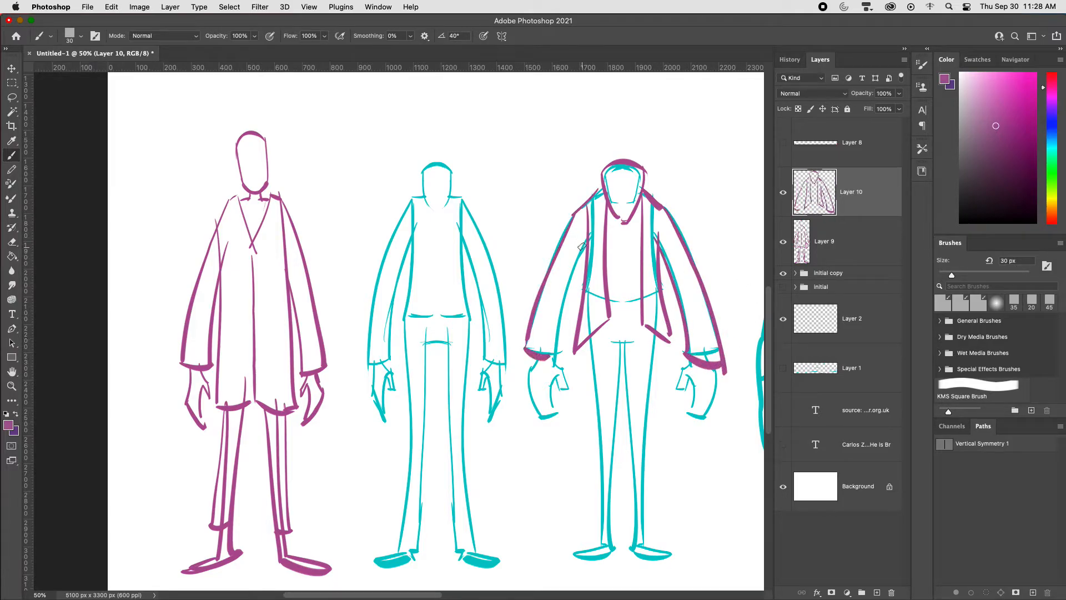
key("super+z")
mouse_move(572, 216)
left_mouse_down()
mouse_move(533, 358)
mouse_move(558, 365)
left_mouse_up()
left_click_drag(589, 237, 559, 354)
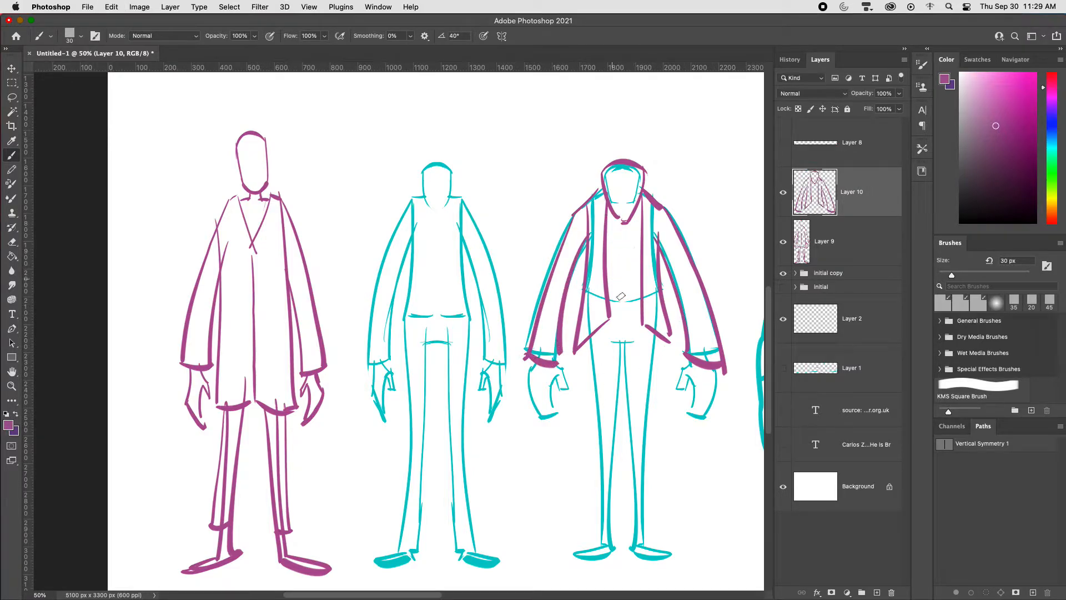
Step: Draw the shirt hem, slim trousers and shoes below the broad-shouldered figure's open jacket
left_click_drag(613, 304, 639, 300)
left_click_drag(655, 340, 640, 546)
key("super+z")
mouse_move(617, 343)
left_mouse_down()
mouse_move(633, 547)
mouse_move(602, 526)
mouse_move(617, 406)
mouse_move(608, 541)
mouse_move(576, 554)
mouse_move(672, 557)
left_mouse_up()
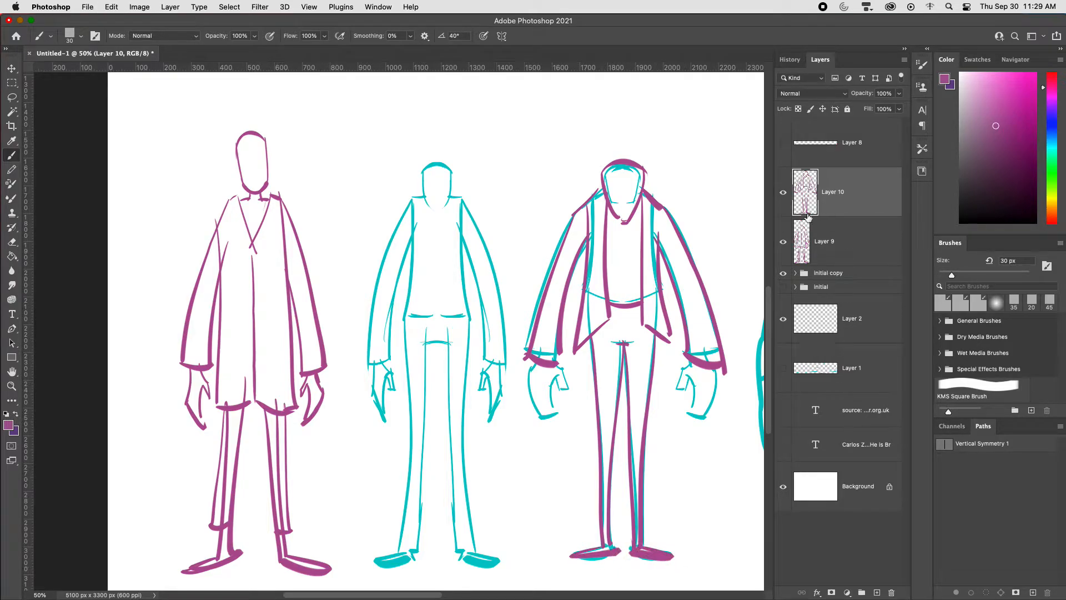
Step: Hide the "initial copy" group and draw both purple hands below the open jacket's cuffs
left_click(784, 274)
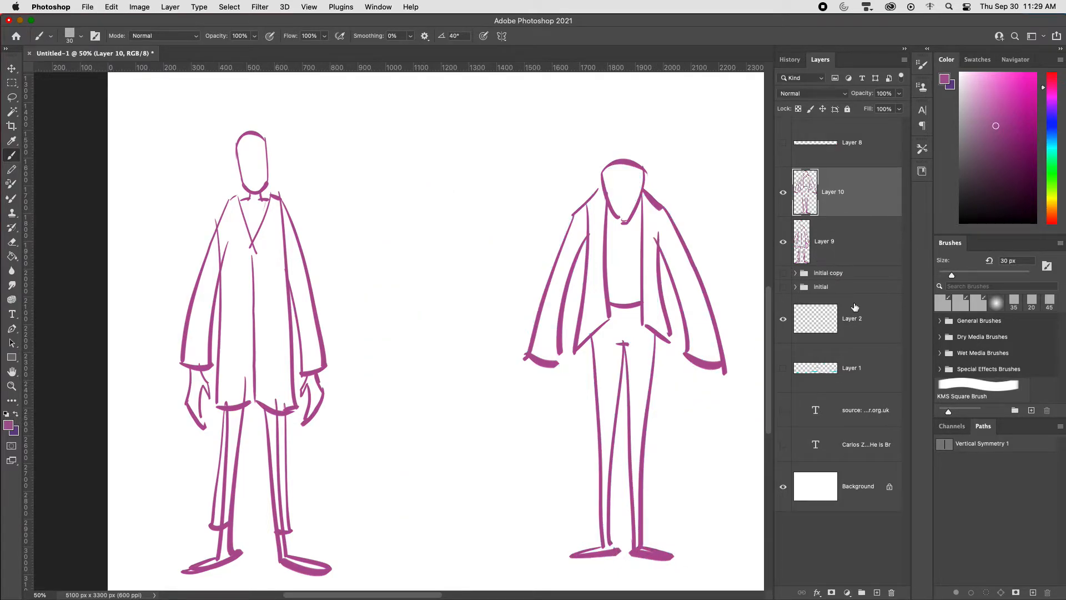
left_click_drag(694, 362, 687, 390)
mouse_move(687, 371)
left_mouse_down()
mouse_move(701, 404)
mouse_move(709, 392)
mouse_move(693, 423)
left_mouse_up()
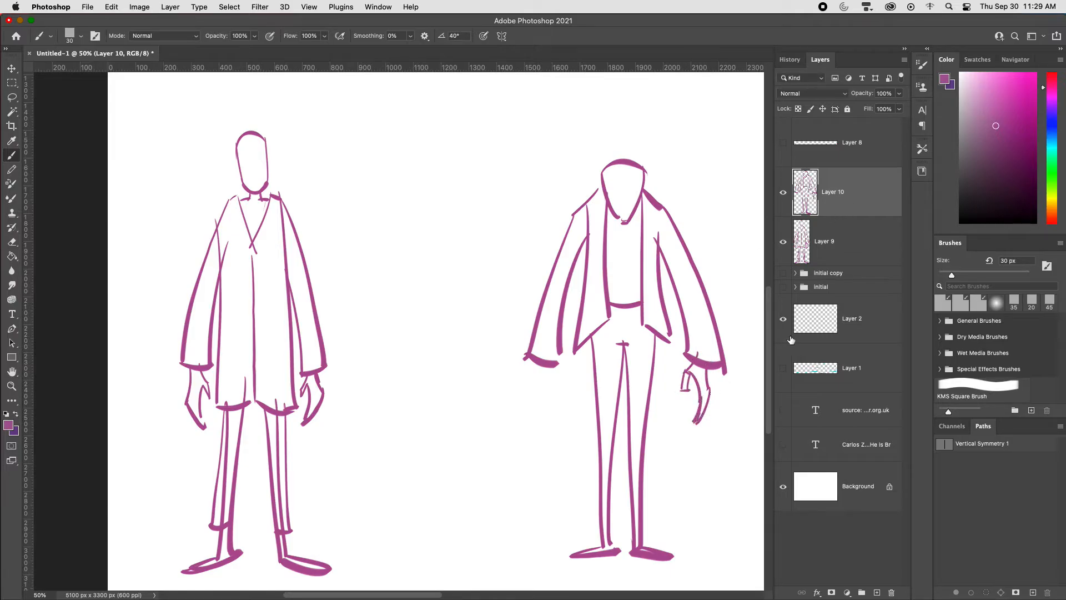
left_click_drag(555, 359, 554, 401)
mouse_move(534, 364)
left_mouse_down()
mouse_move(541, 423)
mouse_move(543, 407)
left_mouse_up()
left_click_drag(537, 423, 549, 413)
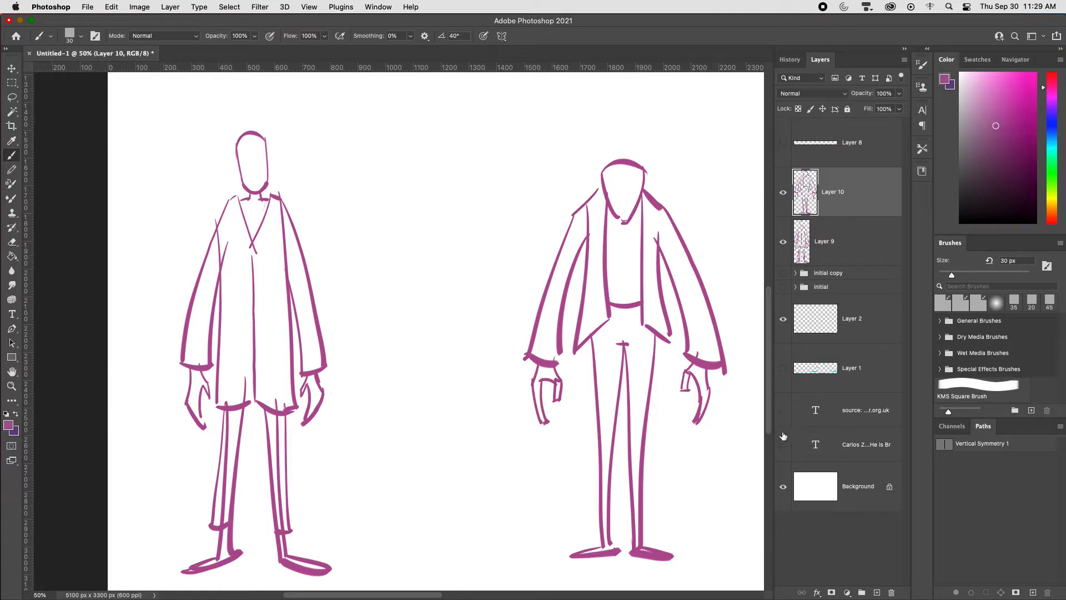
Step: Move the purple open-jacket figure next to the coated figure, with their feet roughly level
key("v")
mouse_move(677, 469)
left_mouse_down()
mouse_move(502, 459)
mouse_move(501, 479)
left_mouse_up()
key("super+minus")
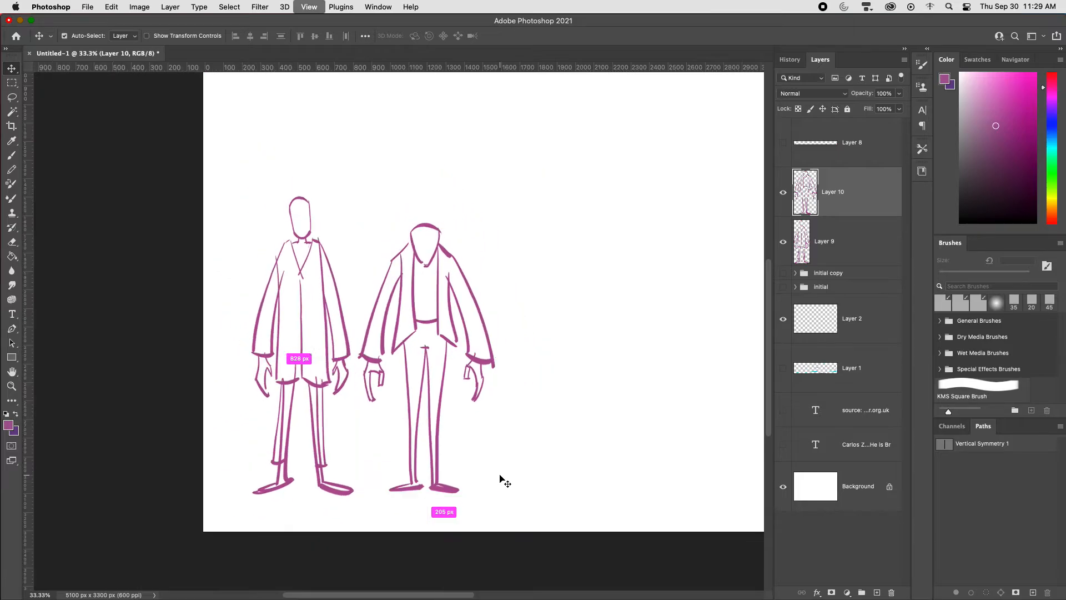
key("super+equal")
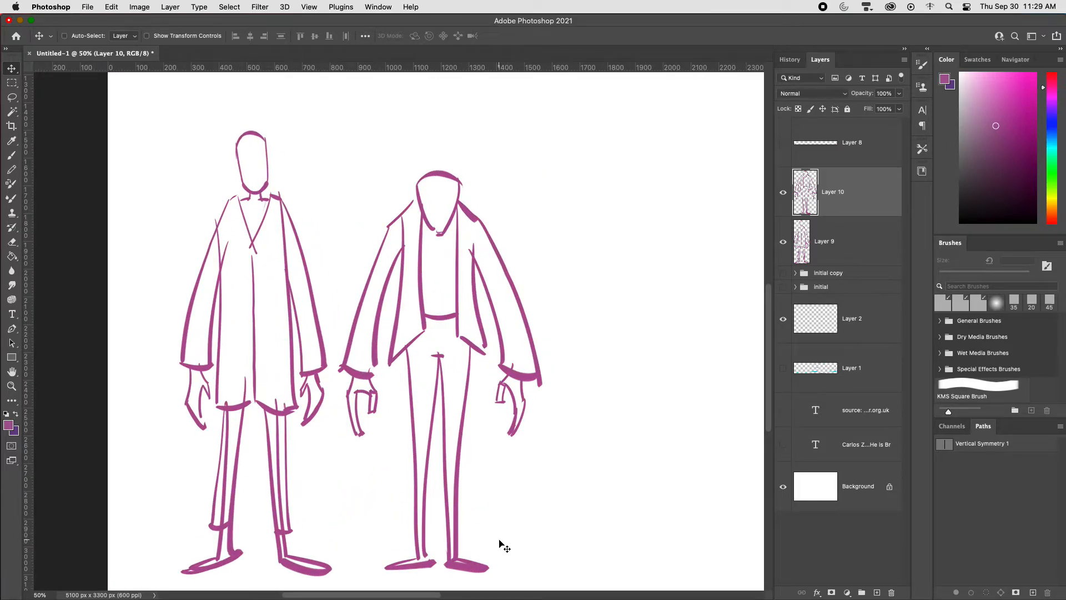
key("super+minus")
key("super+equal")
Step: Show the "initial copy" group again, add a new layer, and draw both curved torso sides on the round-bellied figure
left_click(783, 272)
left_click_drag(602, 406, 458, 415)
key("super+alt+shift+n")
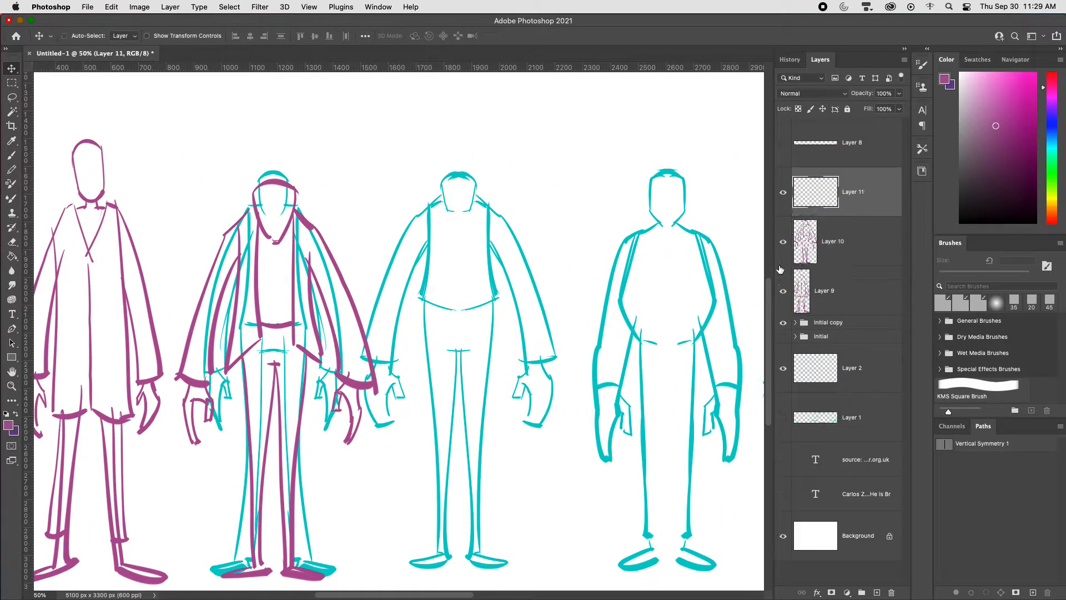
left_click_drag(659, 395, 597, 372)
key("b")
left_click(631, 204)
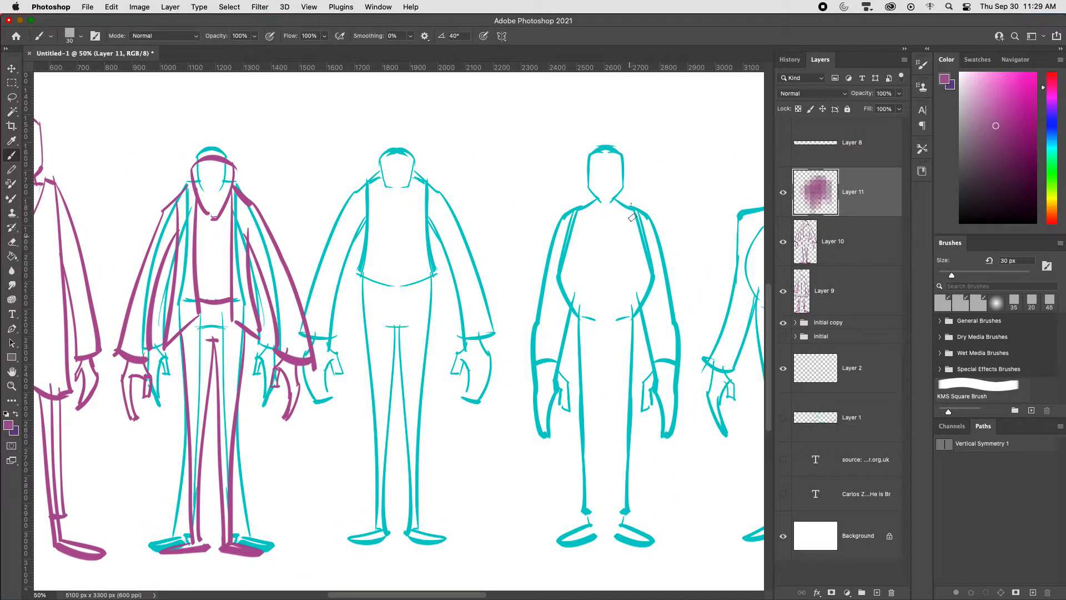
mouse_move(629, 205)
left_mouse_down()
mouse_move(642, 300)
mouse_move(634, 320)
left_mouse_up()
key("super+z")
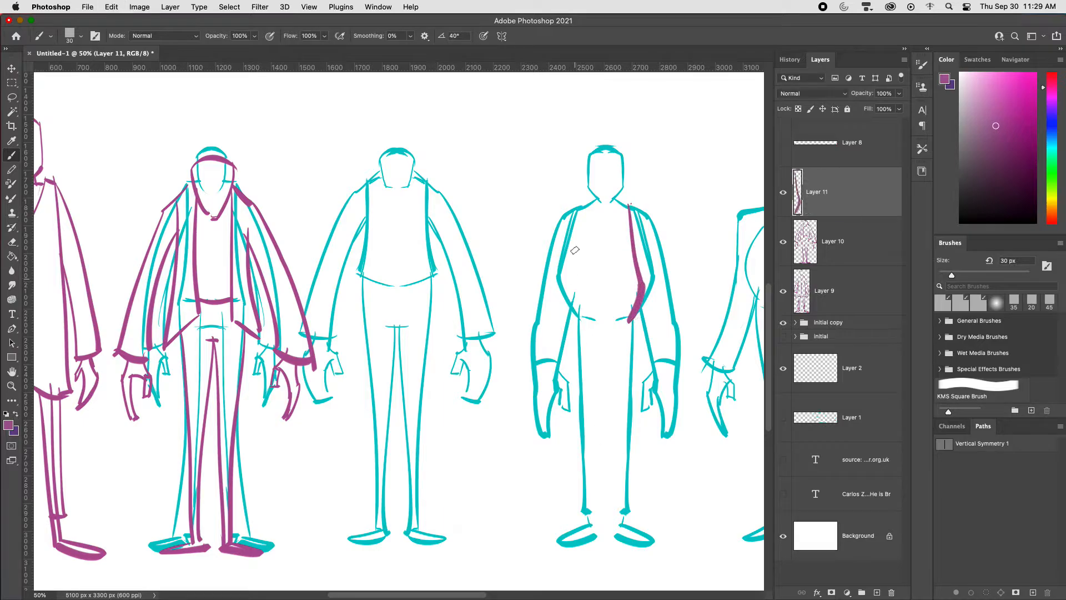
mouse_move(579, 207)
left_mouse_down()
mouse_move(570, 289)
mouse_move(585, 326)
left_mouse_up()
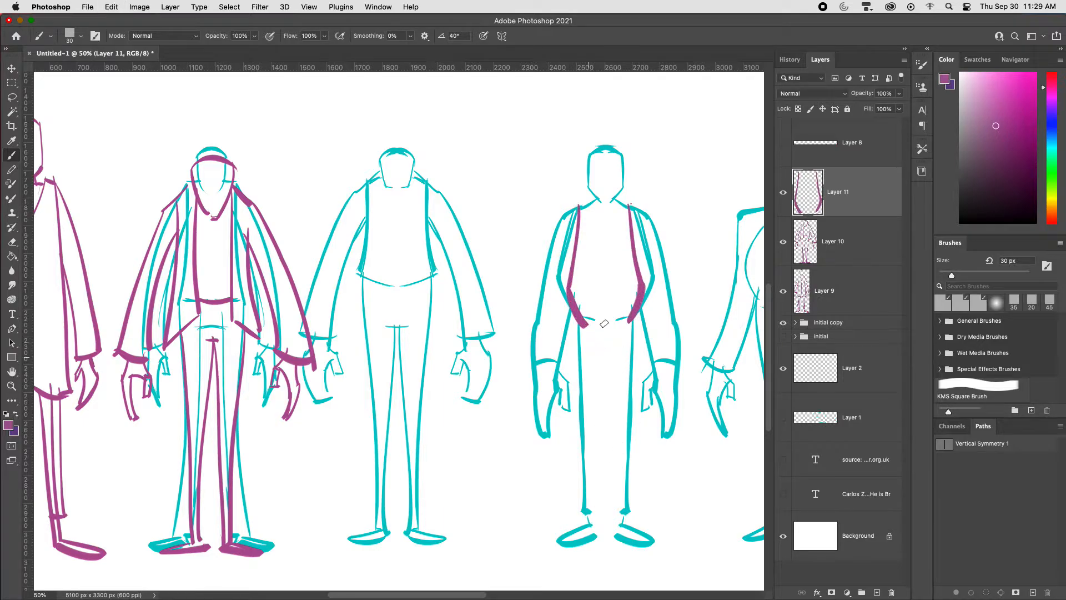
Step: Draw the shoulders and both coat sleeves with cuffs over the round-bellied figure's arms
mouse_move(590, 200)
left_mouse_down()
mouse_move(565, 214)
mouse_move(543, 329)
left_mouse_up()
key("super+z")
left_click_drag(562, 212, 532, 366)
mouse_move(567, 311)
left_mouse_down()
mouse_move(569, 377)
mouse_move(537, 364)
left_mouse_up()
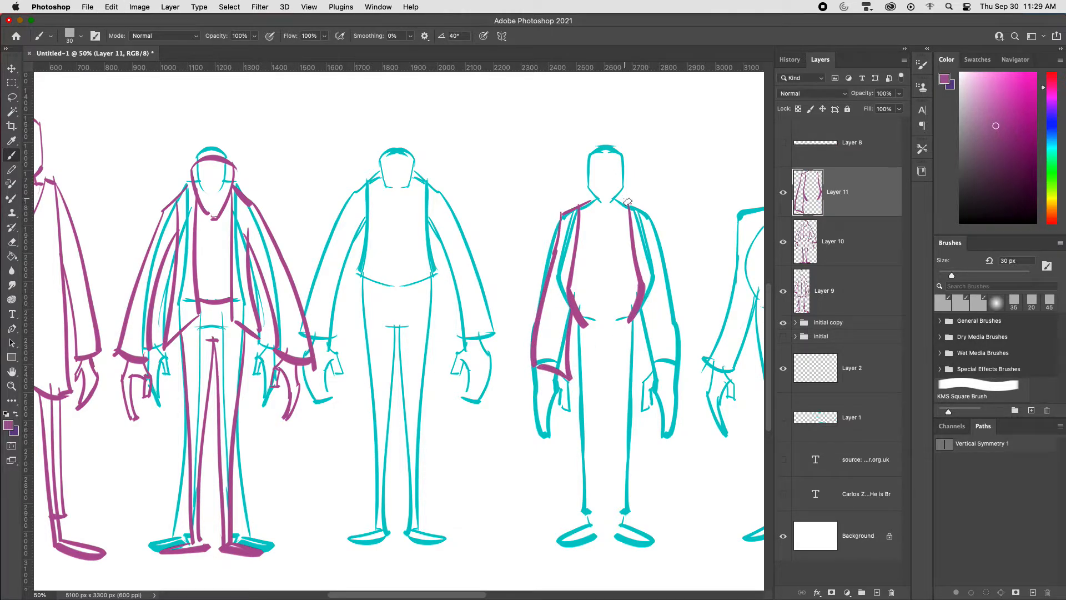
mouse_move(625, 200)
left_mouse_down()
mouse_move(656, 223)
mouse_move(687, 369)
left_mouse_up()
Step: Draw both purple hands below the round-bellied figure's coat cuffs
mouse_move(640, 306)
left_mouse_down()
mouse_move(653, 371)
mouse_move(687, 362)
mouse_move(648, 388)
mouse_move(647, 401)
left_mouse_up()
mouse_move(647, 401)
left_mouse_down()
mouse_move(655, 387)
mouse_move(661, 418)
left_mouse_up()
left_click_drag(675, 368, 677, 410)
left_click_drag(661, 431, 679, 408)
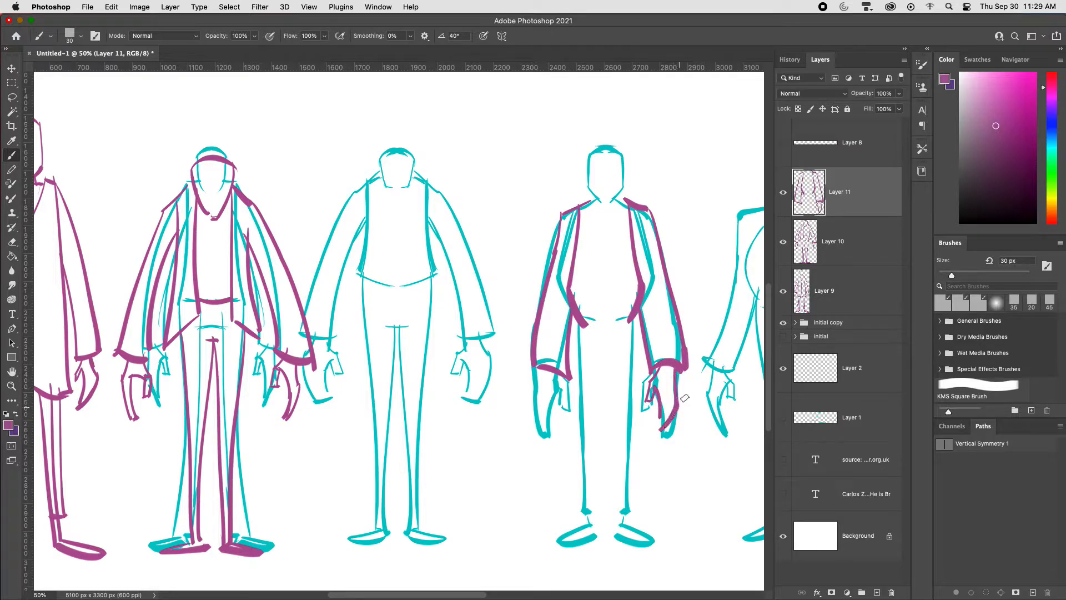
mouse_move(562, 381)
left_mouse_down()
mouse_move(569, 413)
mouse_move(558, 395)
mouse_move(541, 393)
mouse_move(556, 433)
left_mouse_up()
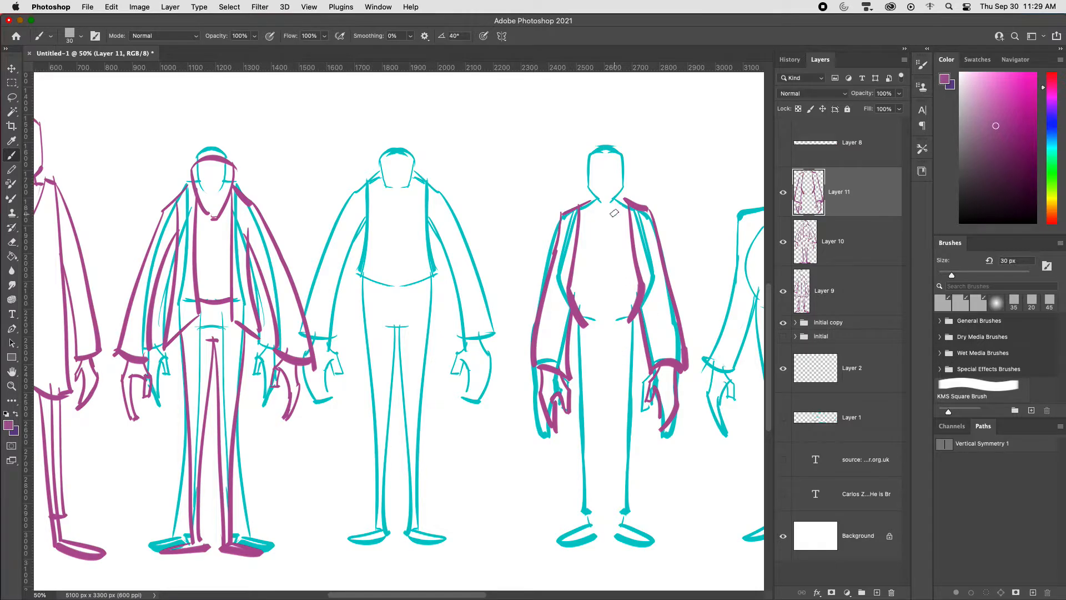
Step: Draw the long open coat's front edges and knee-length hems on the round-bellied figure
left_click_drag(616, 198, 618, 443)
key("super+z")
left_click_drag(618, 442, 659, 451)
mouse_move(593, 206)
left_mouse_down()
mouse_move(597, 310)
mouse_move(572, 459)
mouse_move(550, 454)
left_mouse_up()
left_click_drag(659, 425, 663, 453)
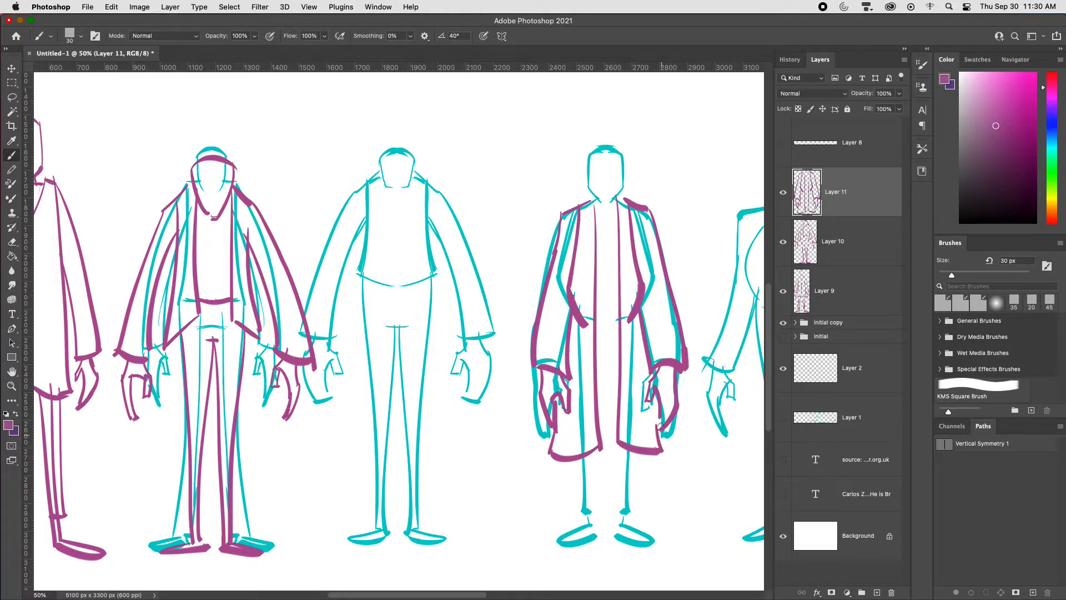
Step: Draw short trouser legs with cuffs and the shoes below the round-bellied figure's long coat
left_click_drag(579, 457, 582, 513)
mouse_move(599, 453)
left_mouse_down()
mouse_move(600, 511)
mouse_move(551, 542)
mouse_move(625, 501)
mouse_move(623, 515)
left_mouse_up()
mouse_move(608, 447)
left_mouse_down()
mouse_move(613, 514)
mouse_move(655, 547)
left_mouse_up()
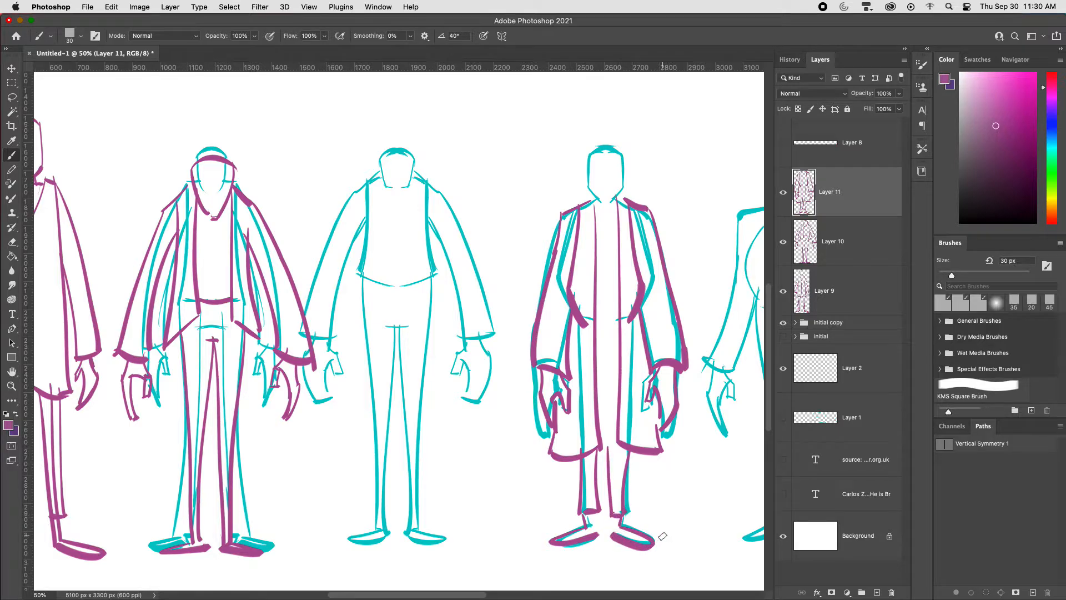
Step: Check the long-coat figure without the cyan guides, and draw a taller head with a neck above its collar
left_click(782, 322)
left_click(783, 323)
mouse_move(589, 157)
left_mouse_down()
mouse_move(588, 183)
mouse_move(592, 131)
mouse_move(625, 129)
mouse_move(623, 173)
mouse_move(603, 186)
left_mouse_up()
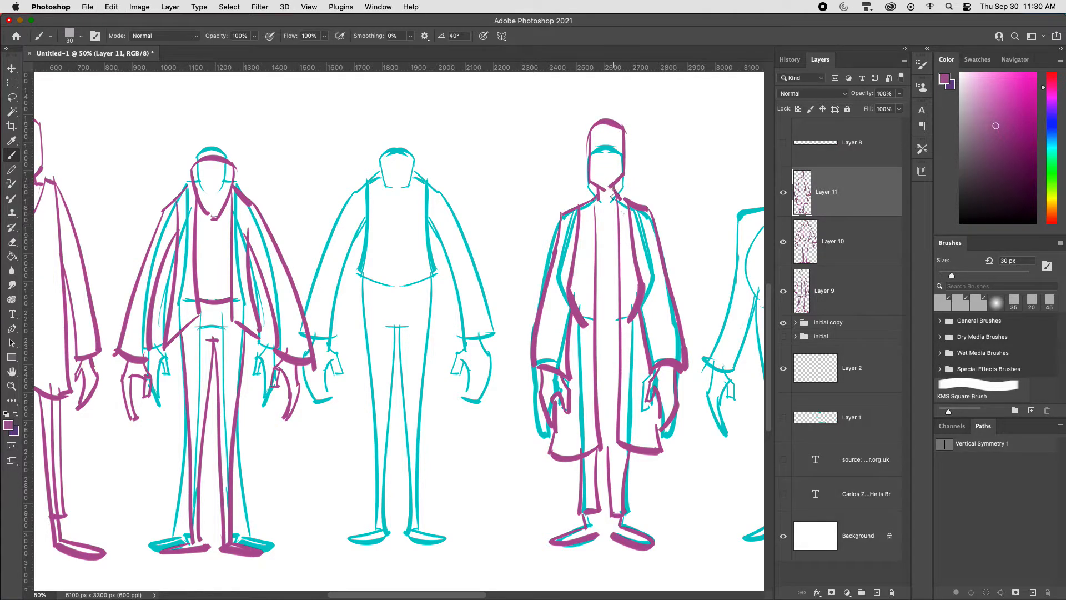
Step: Hide the initial copy guide group and move the long-coat figure closer to the open-jacket figure
left_click(784, 322)
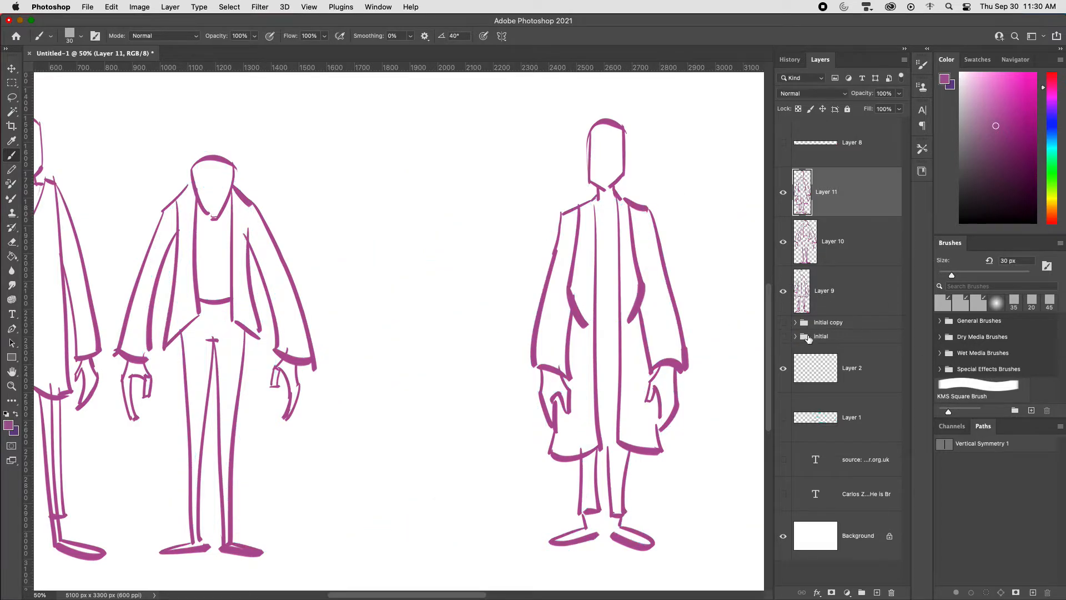
key("super+minus")
key("super+minus")
key("v")
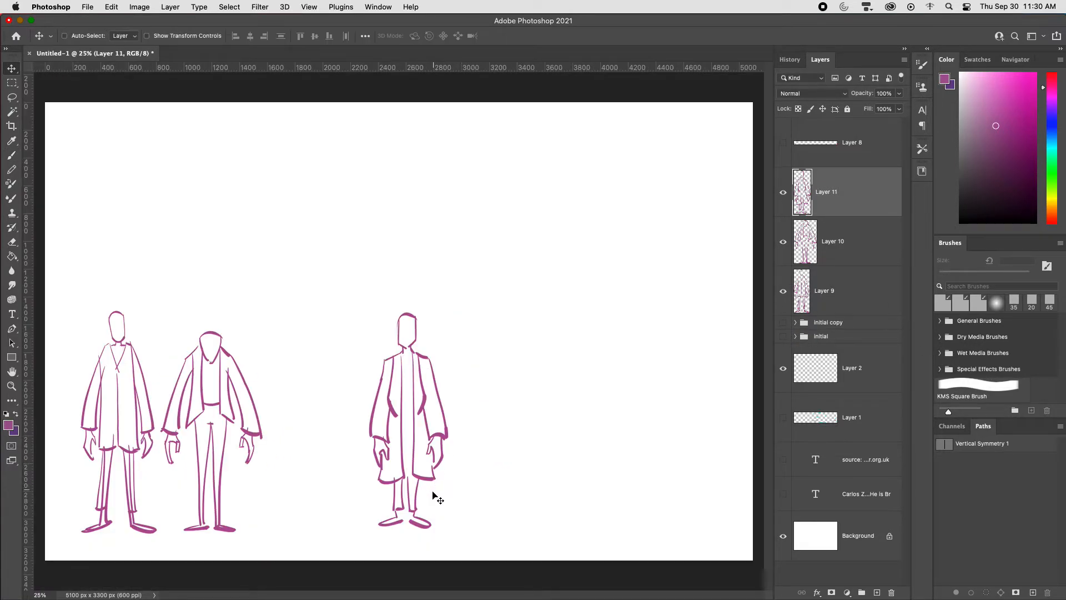
left_click_drag(431, 498, 332, 502)
Step: Scale the three purple figure layers together to about 148% and centre them on the canvas
left_click(842, 292, "shift")
key("super+t")
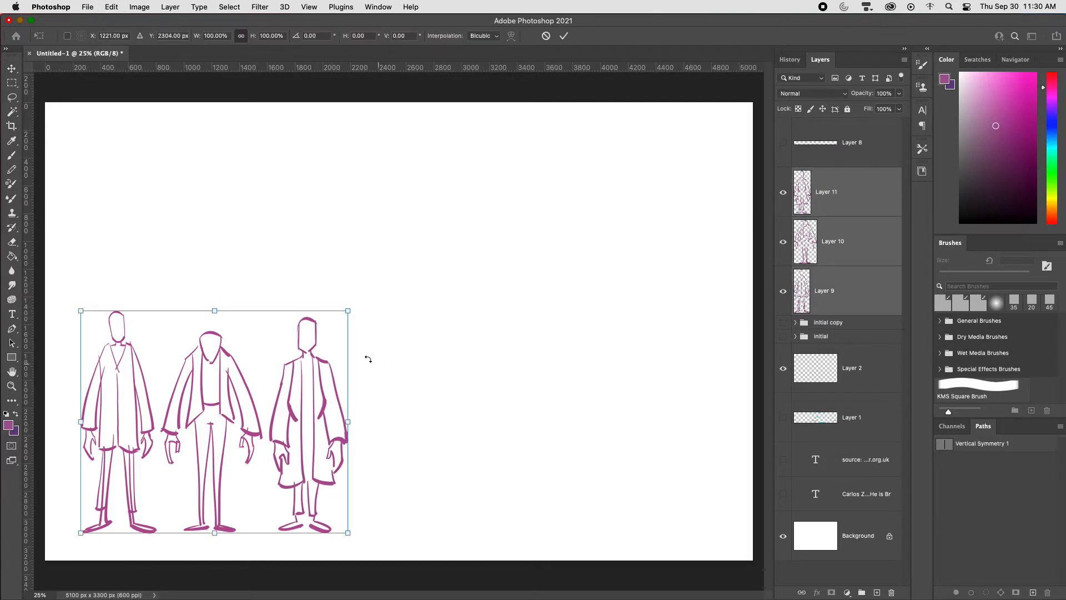
left_click_drag(348, 313, 484, 202)
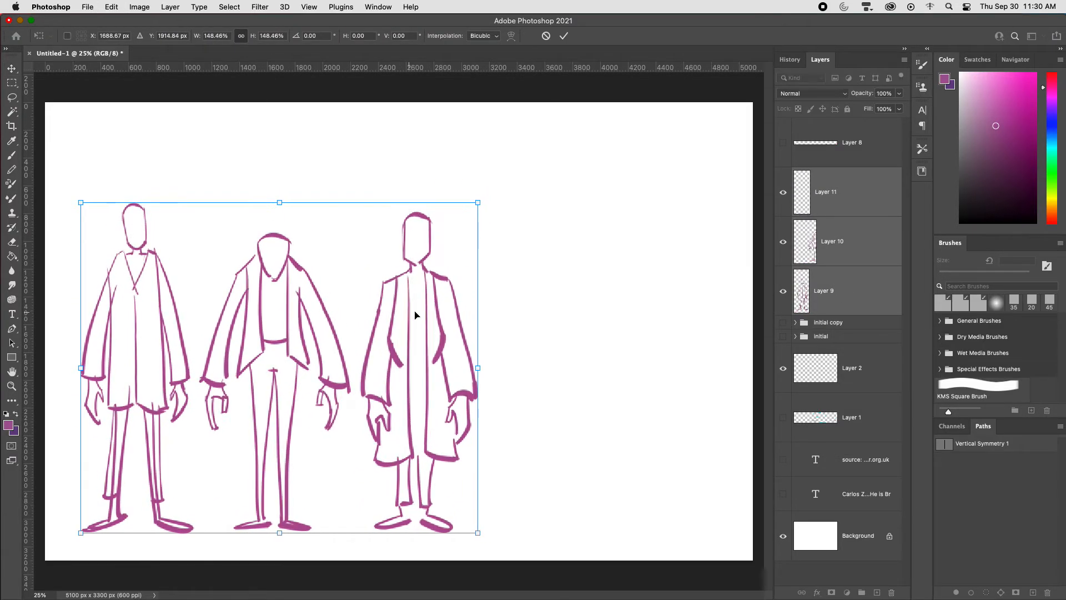
left_click_drag(414, 313, 527, 301)
key("Return")
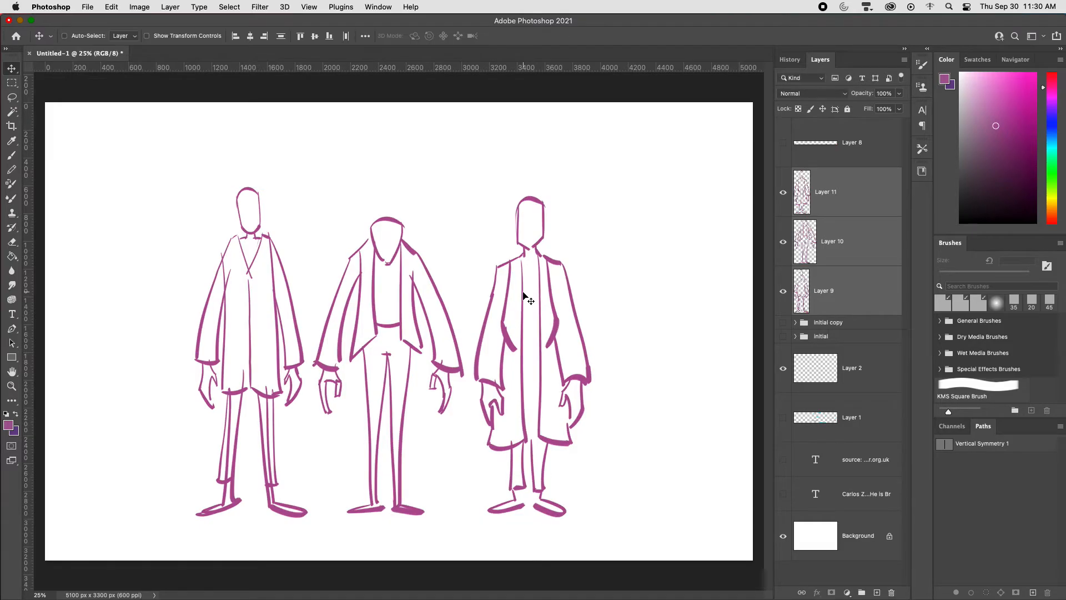
Step: Group the three purple figure layers and name the group body
key("b")
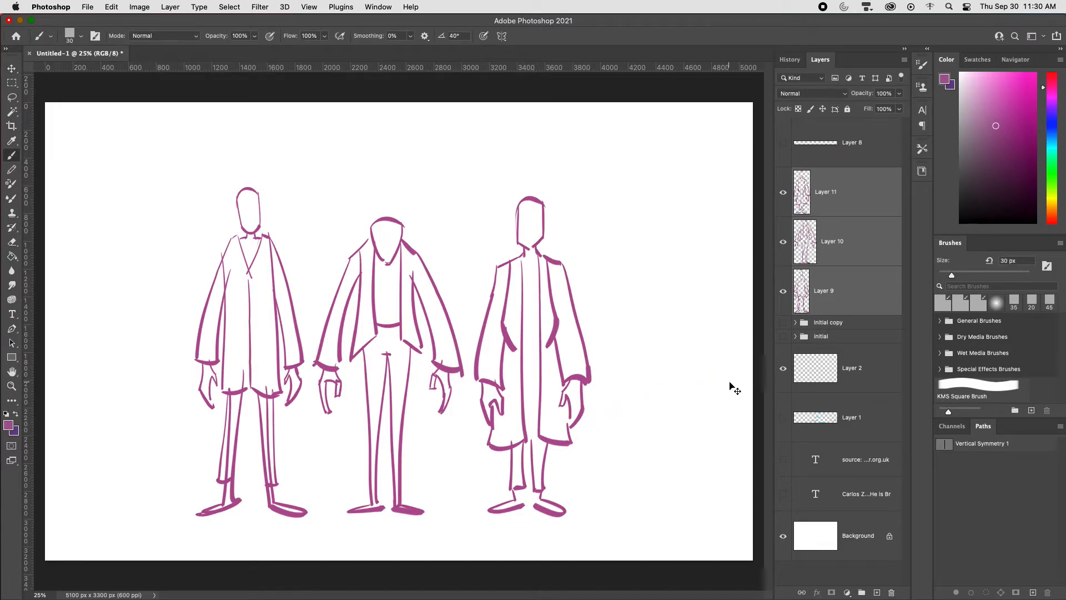
key("super+g")
key("BackSpace")
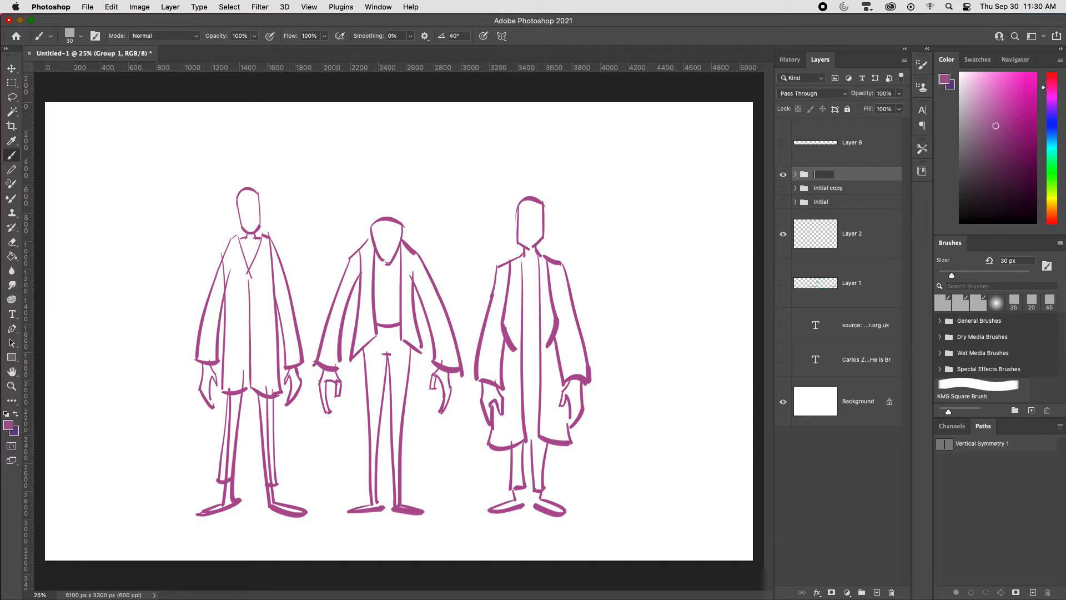
key("Return")
Step: On a new layer beneath the body group, lasso the long-coat figure's outline and fill it with lighter pink
left_click(847, 190)
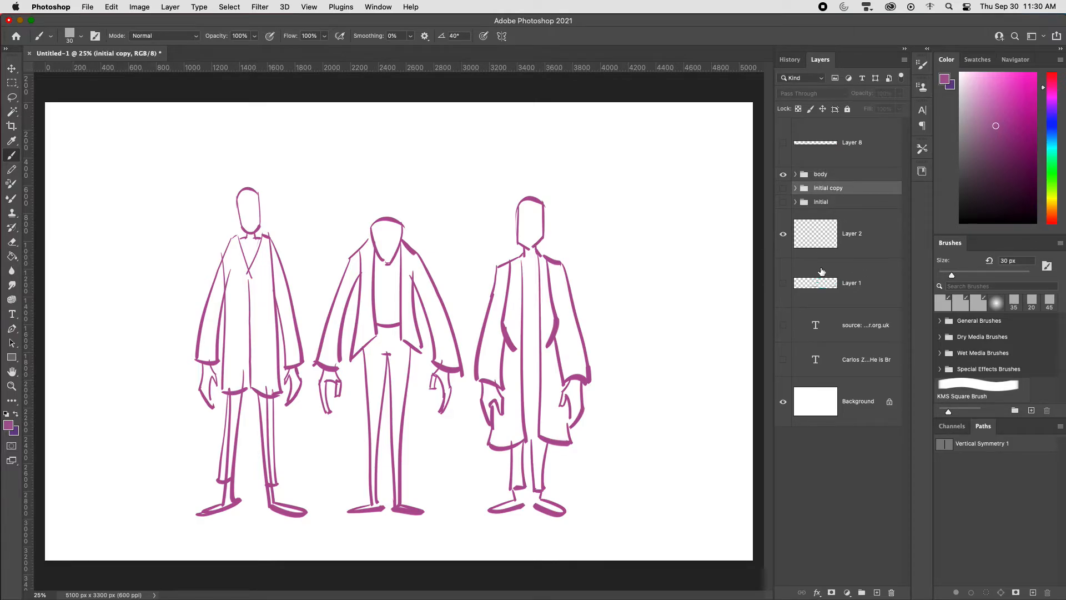
key("super+shift+alt+n")
key("l")
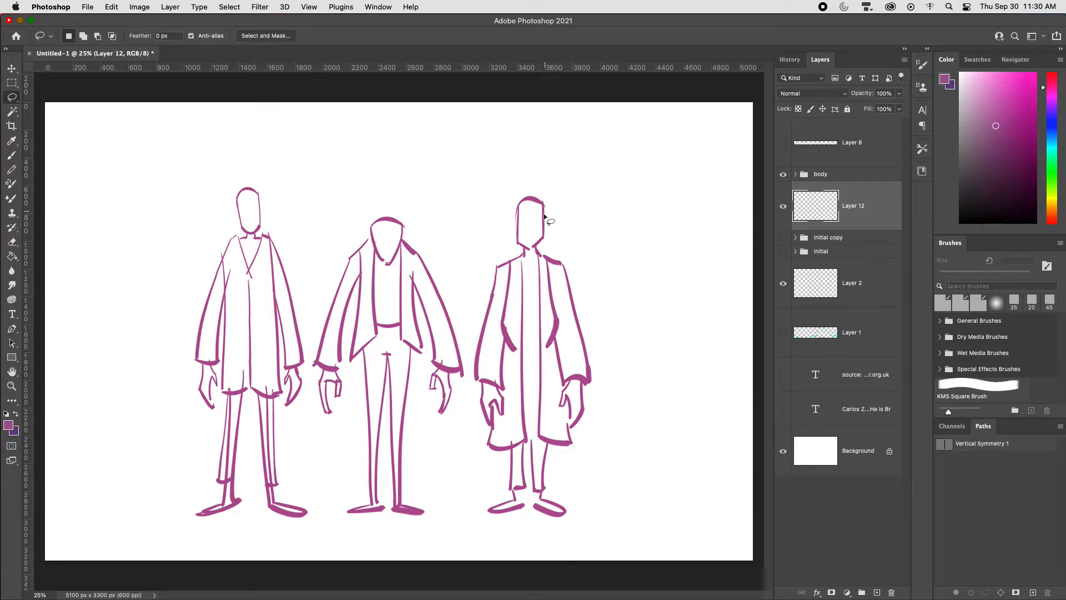
mouse_move(543, 204)
left_mouse_down()
mouse_move(535, 248)
mouse_move(559, 267)
mouse_move(590, 381)
mouse_move(581, 383)
mouse_move(572, 431)
mouse_move(557, 343)
mouse_move(570, 450)
mouse_move(550, 450)
mouse_move(547, 502)
mouse_move(525, 510)
mouse_move(511, 504)
mouse_move(491, 447)
mouse_move(479, 380)
mouse_move(488, 306)
mouse_move(501, 266)
mouse_move(526, 248)
mouse_move(518, 210)
mouse_move(530, 199)
left_mouse_up()
left_click(997, 92)
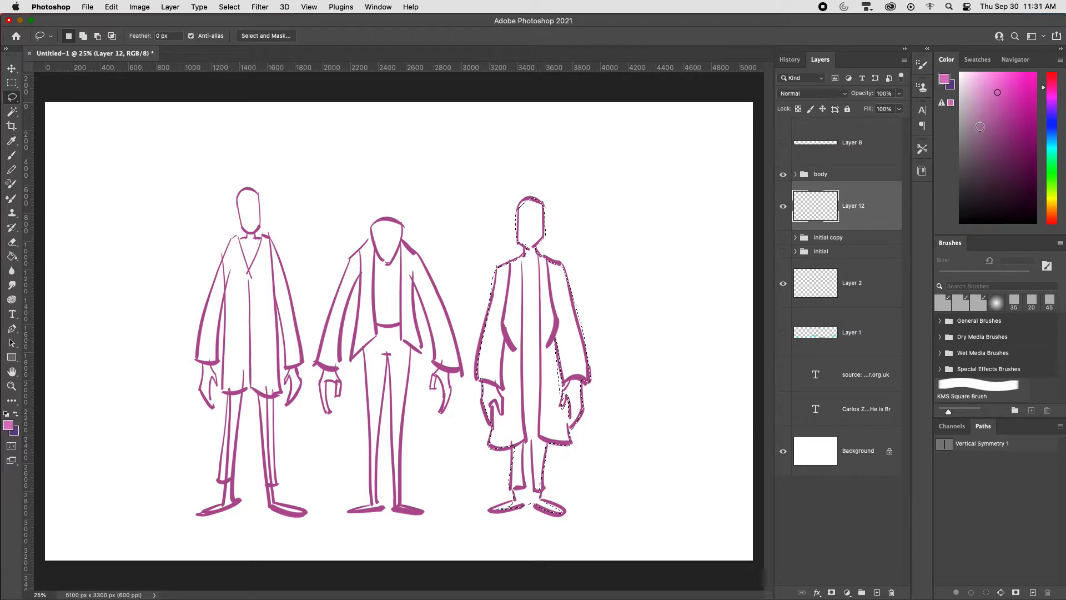
key("alt+BackSpace")
key("super+d")
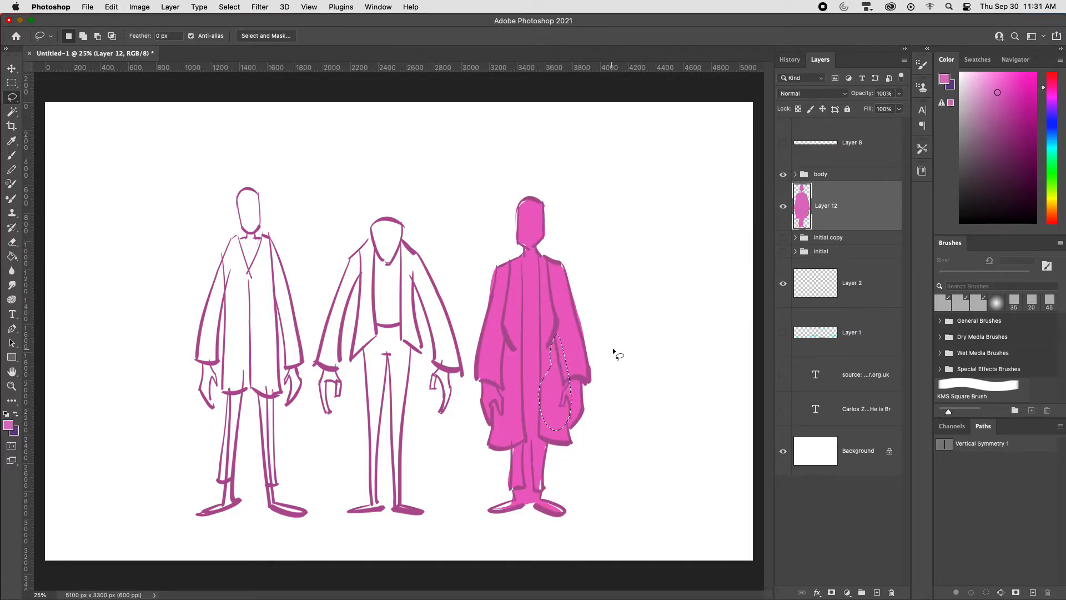
key("v")
left_click_drag(567, 462, 705, 460)
key("super+z")
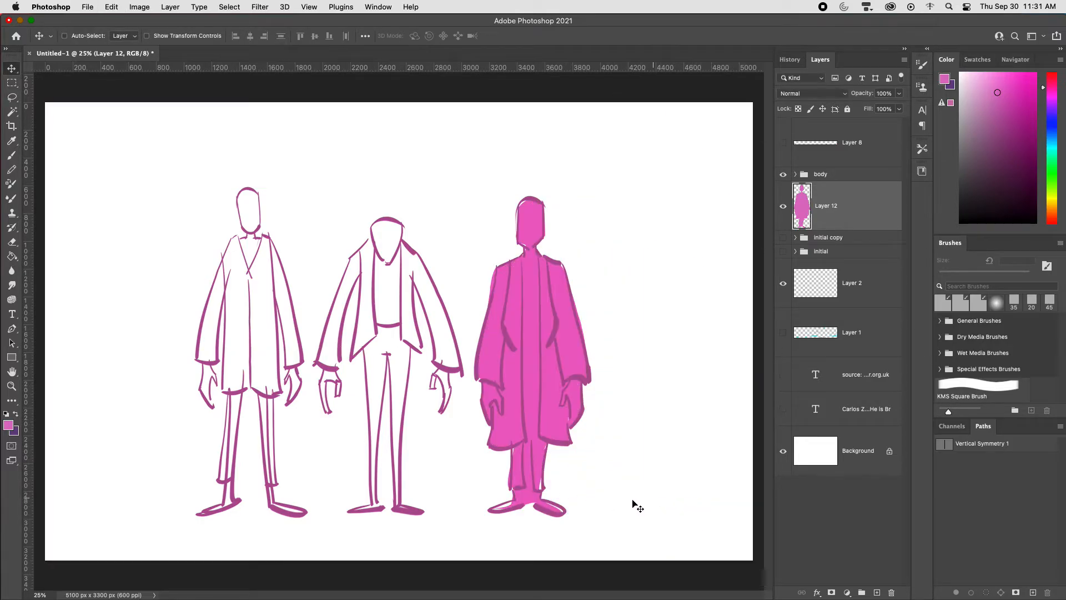
Step: Fill in the pink silhouette around the ankles and move it beside the long-coat line drawing
key("l")
mouse_move(516, 498)
left_mouse_down()
mouse_move(486, 516)
mouse_move(529, 502)
mouse_move(564, 509)
mouse_move(537, 503)
left_mouse_up()
mouse_move(536, 499)
left_mouse_down()
mouse_move(532, 466)
mouse_move(542, 488)
mouse_move(523, 456)
mouse_move(689, 418)
left_mouse_up()
key("alt+BackSpace")
key("ctrl+d")
key("v")
key("l")
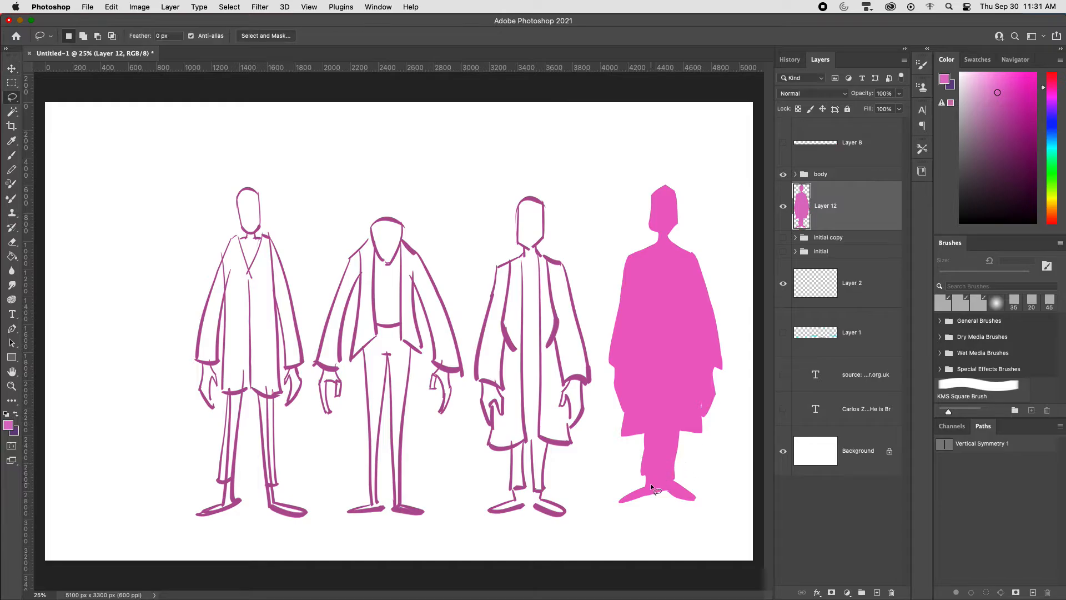
Step: Cut out the gap between the silhouette's legs and try cutting gaps between its arms and coat
left_click_drag(664, 432, 678, 518)
key("ctrl+x")
left_click_drag(682, 340, 684, 300)
key("ctrl+x")
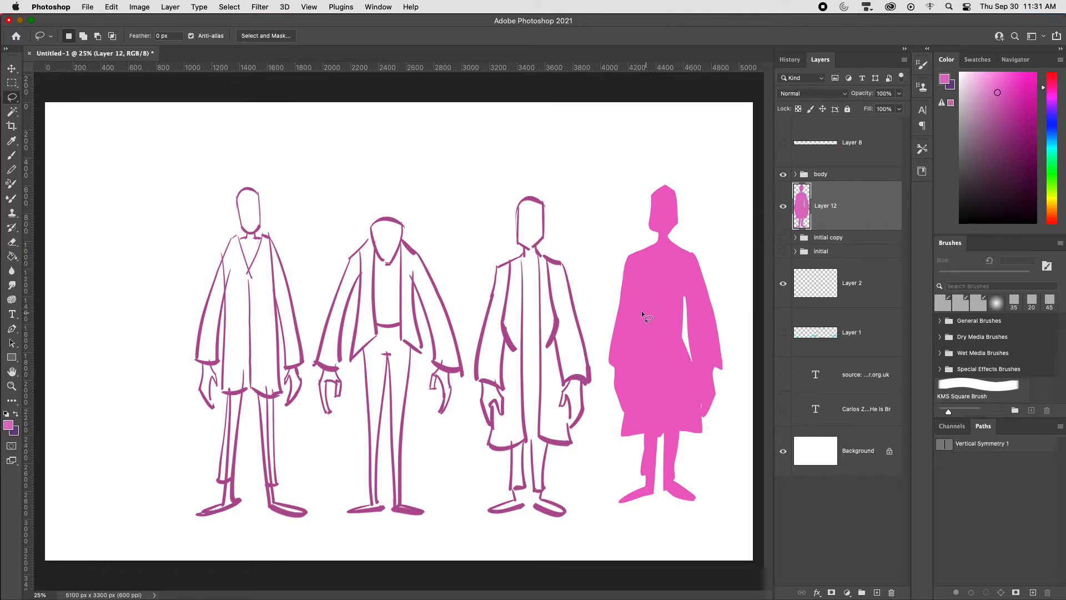
left_click_drag(633, 336, 634, 336)
key("ctrl+x")
key("super+d")
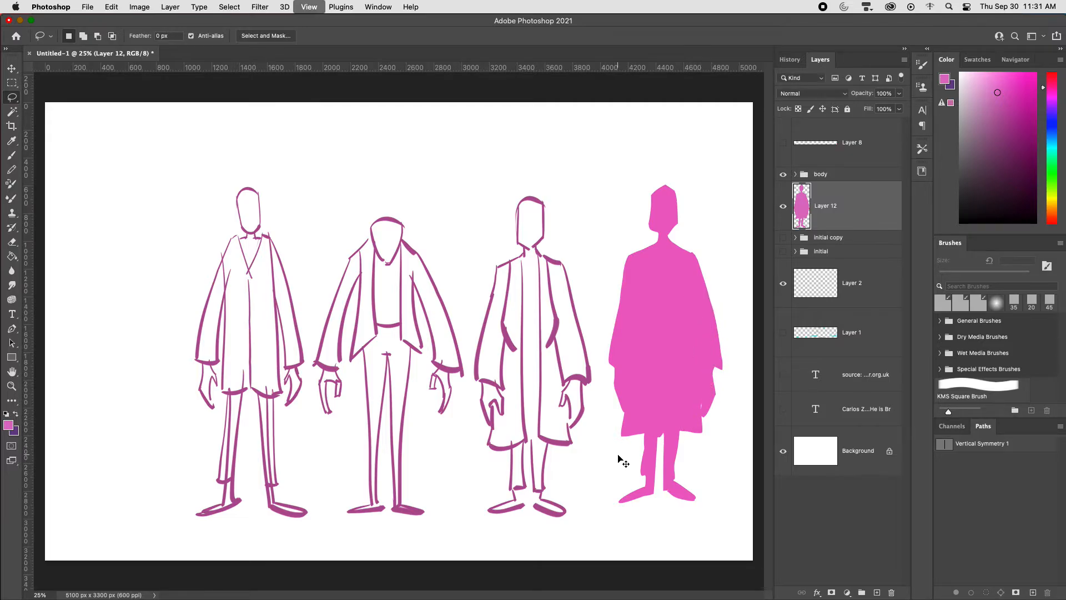
Step: Shift the body group of line figures and the pink silhouette left to make room around the silhouette
key("super+minus")
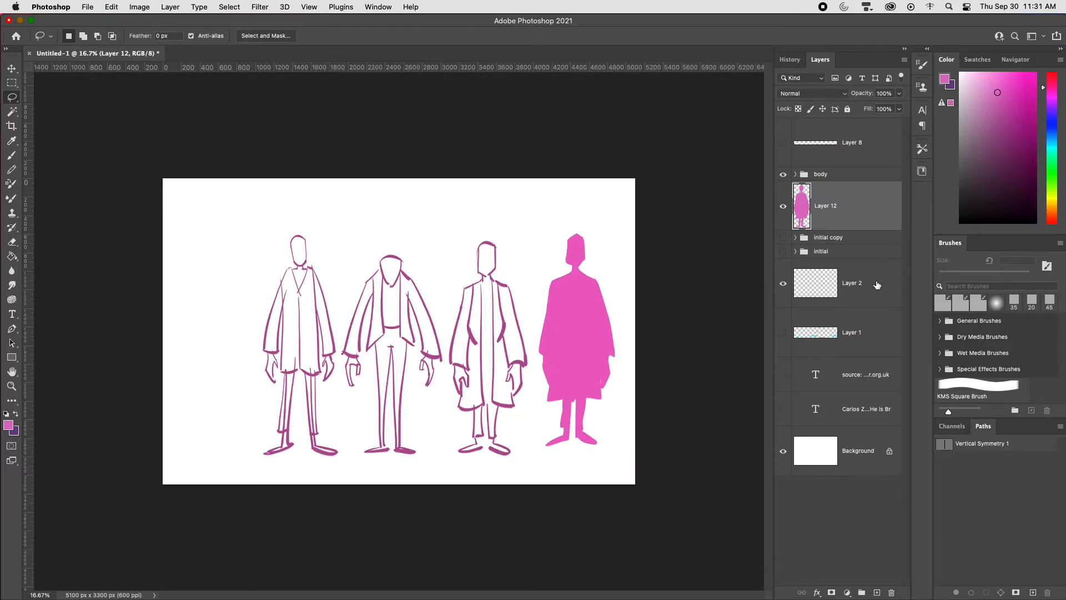
left_click(826, 179)
key("v")
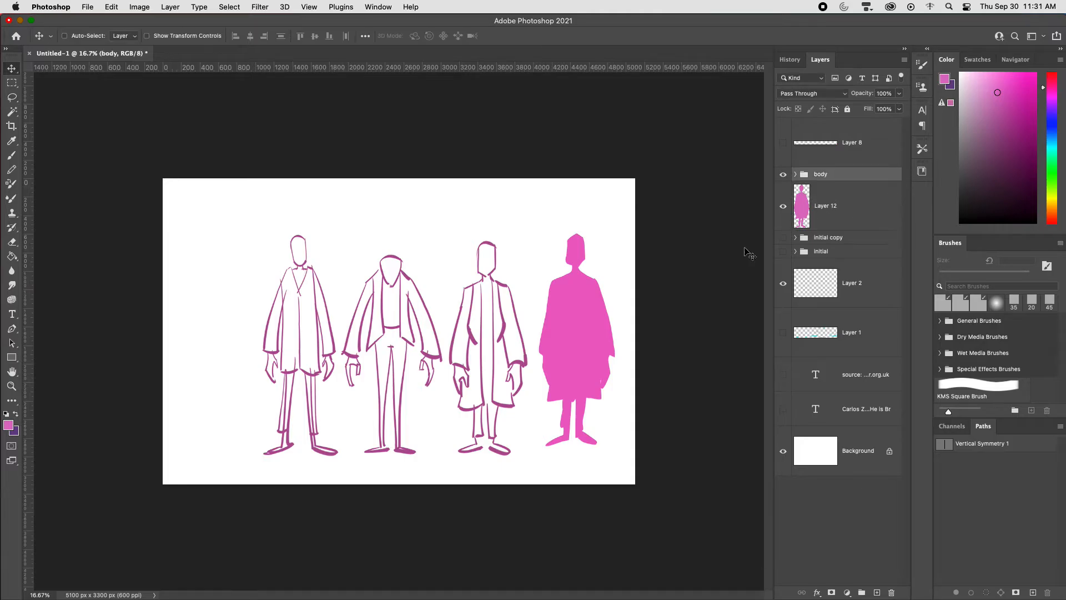
left_click_drag(555, 364, 479, 373)
left_click(834, 206)
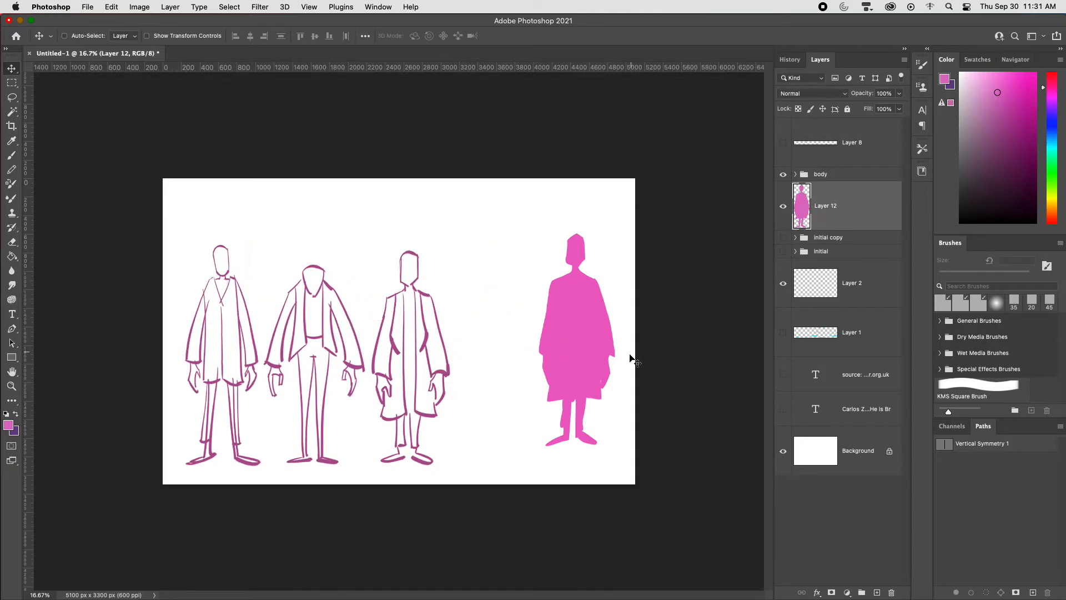
left_click_drag(630, 352, 578, 369)
key("super+equal")
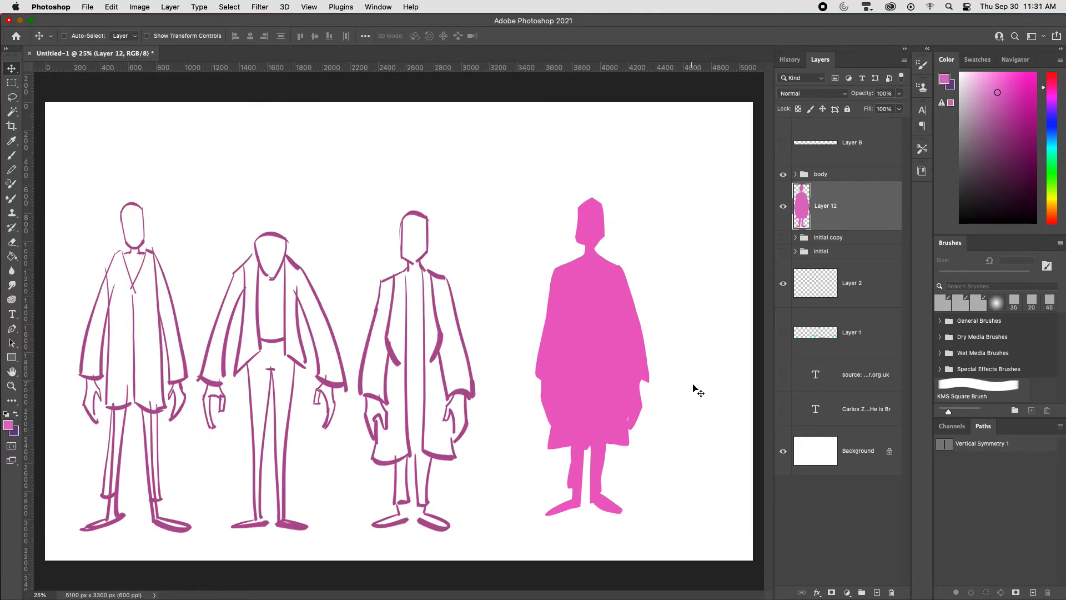
Step: Trim the sides of the silhouette's head and cut away both of its hanging arms
key("l")
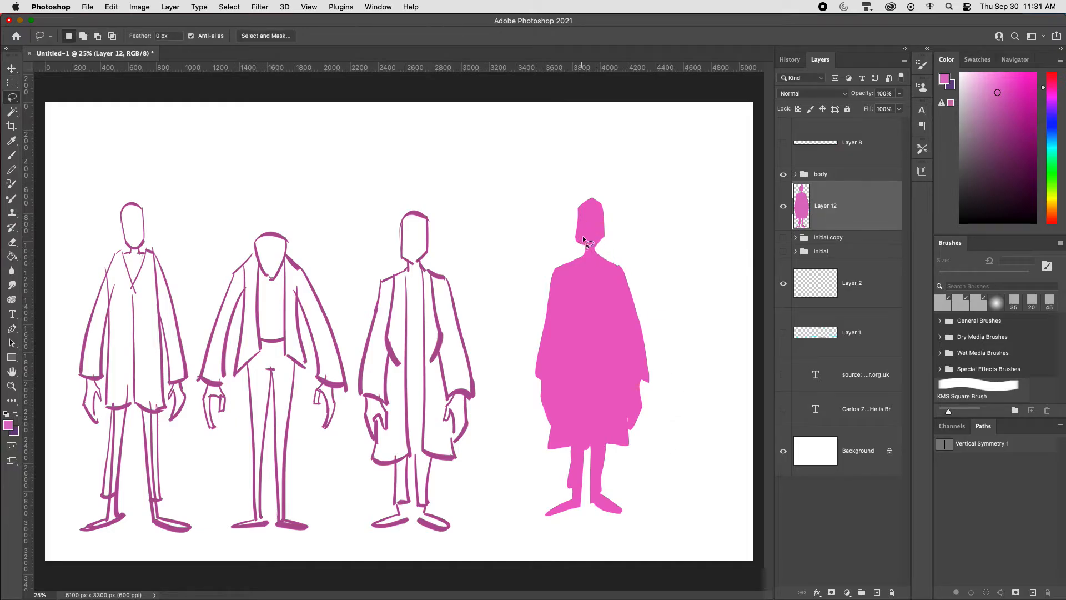
mouse_move(582, 238)
left_mouse_down()
mouse_move(602, 245)
mouse_move(614, 223)
left_mouse_up()
key("super+x")
key("super+x")
mouse_move(619, 293)
left_mouse_down()
mouse_move(631, 452)
mouse_move(614, 274)
left_mouse_up()
key("super+x")
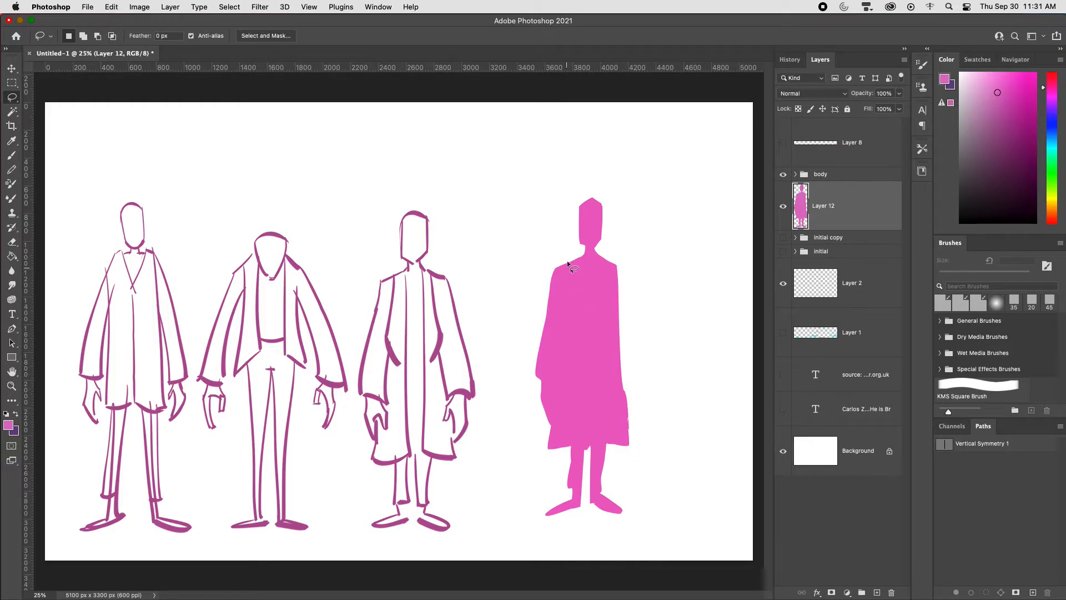
mouse_move(555, 394)
left_mouse_down()
mouse_move(567, 258)
mouse_move(655, 319)
mouse_move(674, 341)
mouse_move(683, 389)
mouse_move(672, 391)
mouse_move(620, 303)
mouse_move(613, 267)
left_mouse_up()
key("super+x")
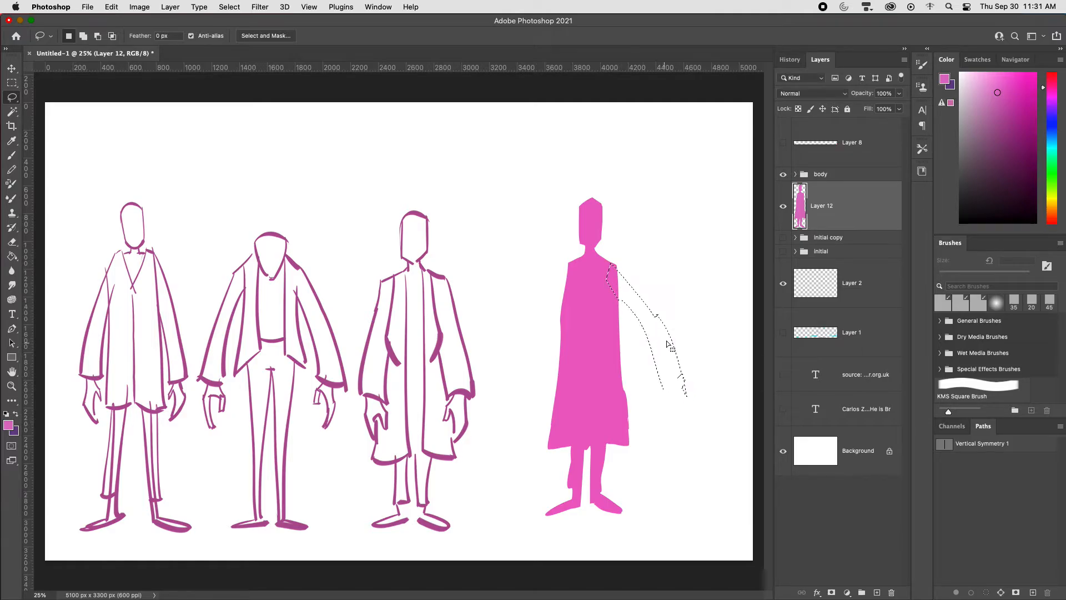
Step: Fill new outstretched sleeves on both sides of the silhouette and trim one cuff straight
key("alt+BackSpace")
mouse_move(674, 389)
left_mouse_down()
mouse_move(684, 419)
mouse_move(675, 412)
left_mouse_up()
key("Delete")
key("super+d")
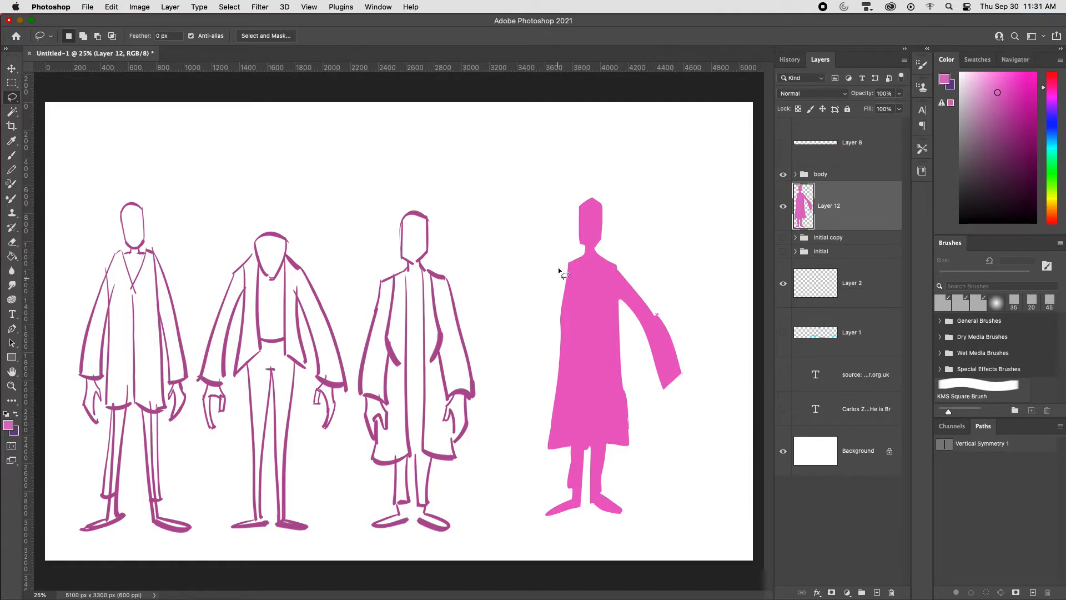
mouse_move(530, 309)
left_mouse_down()
mouse_move(484, 369)
mouse_move(509, 386)
mouse_move(582, 266)
left_mouse_up()
key("alt+BackSpace")
key("super+d")
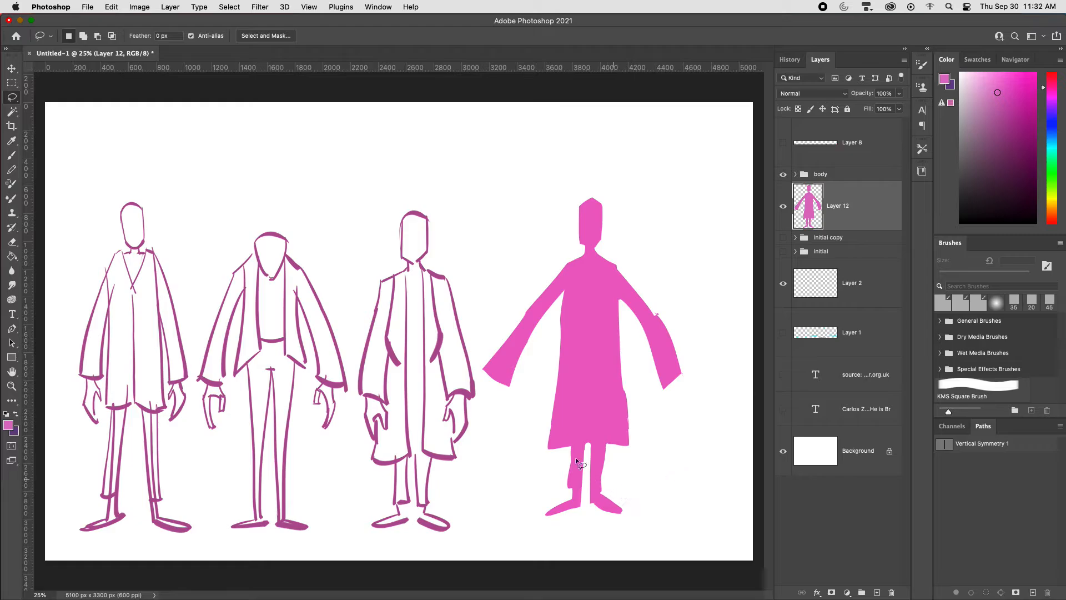
Step: Add lasso-filled pink hands with long fingers below both of the silhouette's sleeve cuffs
mouse_move(664, 394)
left_mouse_down()
mouse_move(667, 431)
mouse_move(683, 409)
mouse_move(681, 371)
left_mouse_up()
key("alt+BackSpace")
key("super+d")
mouse_move(500, 377)
left_mouse_down()
mouse_move(504, 410)
mouse_move(494, 392)
mouse_move(487, 423)
mouse_move(491, 369)
left_mouse_up()
key("alt+BackSpace")
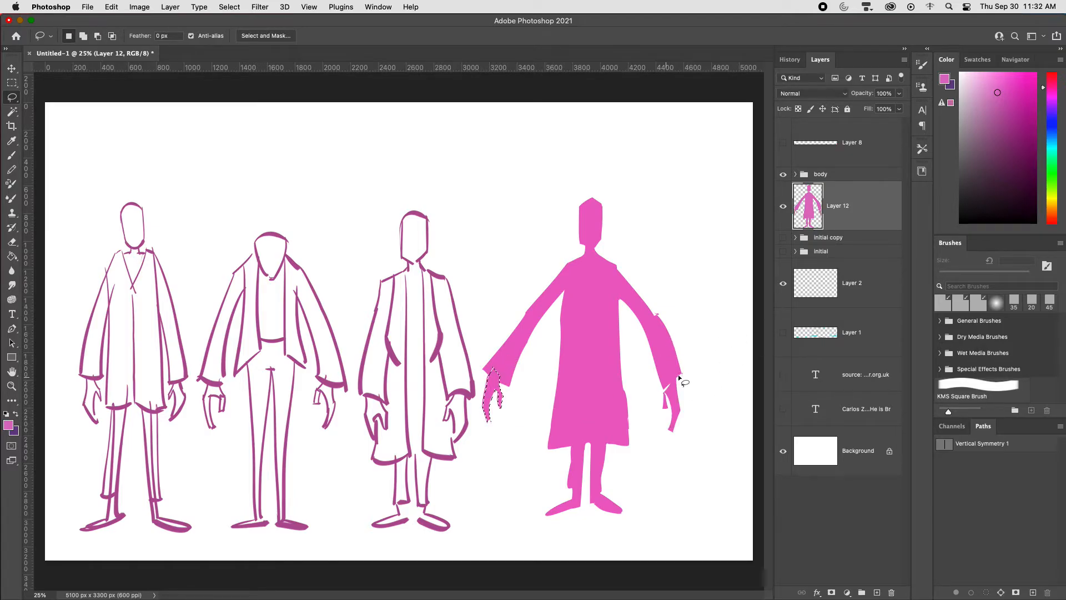
key("super+d")
Step: Reshape both trouser legs below the silhouette's coat with filled, wider flared hems
key("super+minus")
key("super+plus")
key("super+plus")
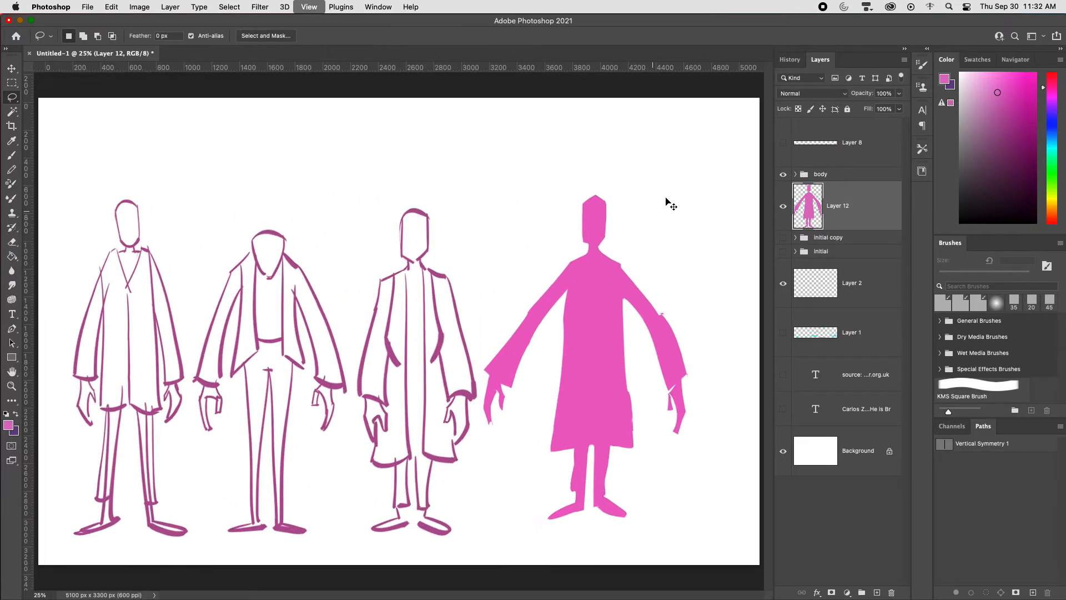
left_click_drag(639, 420, 472, 437)
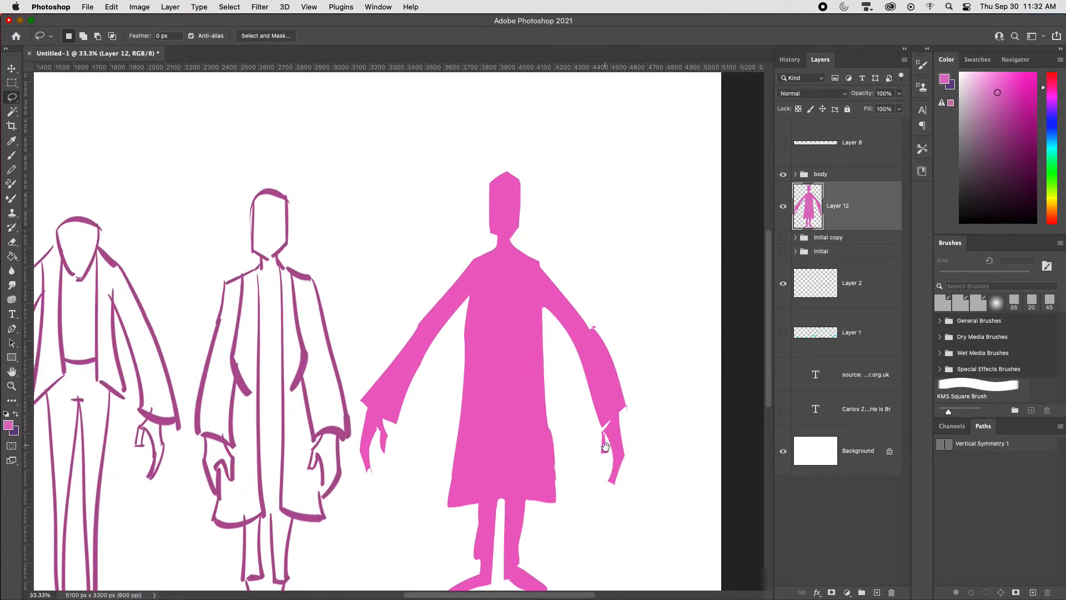
mouse_move(605, 446)
left_mouse_down()
mouse_move(627, 433)
mouse_move(635, 406)
left_mouse_up()
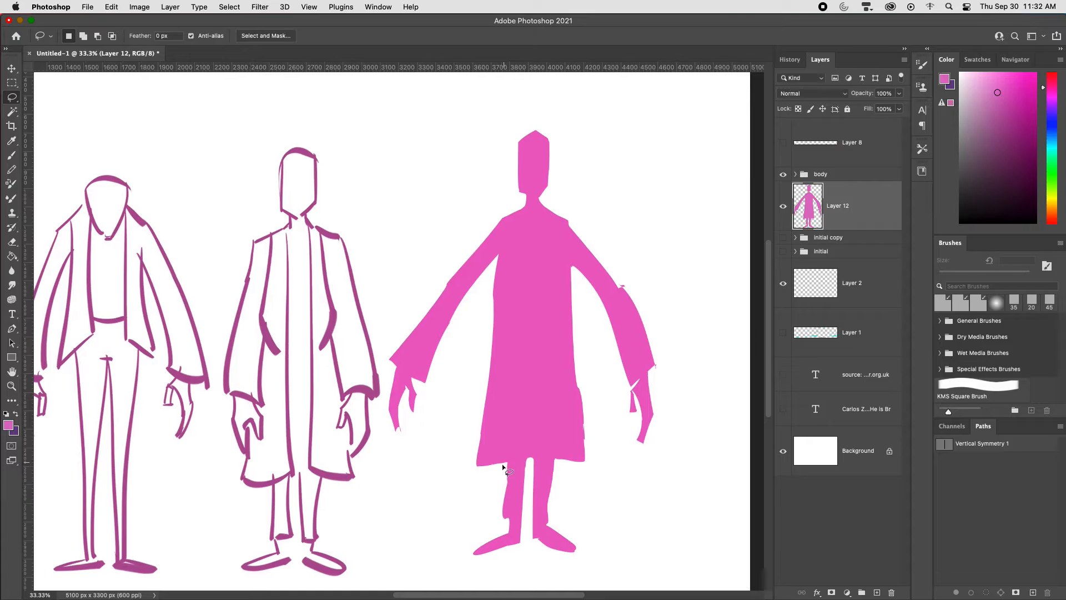
mouse_move(503, 450)
left_mouse_down()
mouse_move(498, 509)
mouse_move(512, 518)
mouse_move(516, 437)
mouse_move(502, 436)
mouse_move(499, 512)
mouse_move(520, 435)
left_mouse_up()
key("alt+BackSpace")
key("super+d")
left_click_drag(555, 515, 544, 514)
key("alt+BackSpace")
key("super+d")
Step: Add filled spiky hair to both sides of the silhouette's head
key("super+d")
mouse_move(527, 130)
left_mouse_down()
mouse_move(499, 159)
mouse_move(514, 144)
mouse_move(509, 175)
mouse_move(521, 180)
mouse_move(535, 139)
mouse_move(514, 125)
mouse_move(548, 130)
mouse_move(548, 186)
left_mouse_up()
key("alt+BackSpace")
key("super+d")
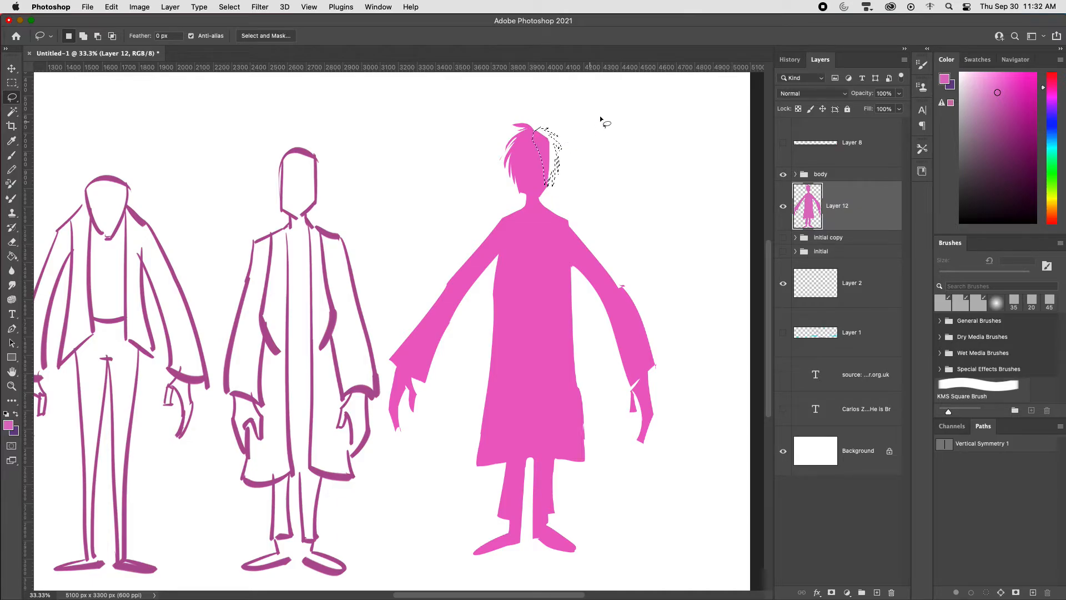
key("alt+BackSpace")
key("super+d")
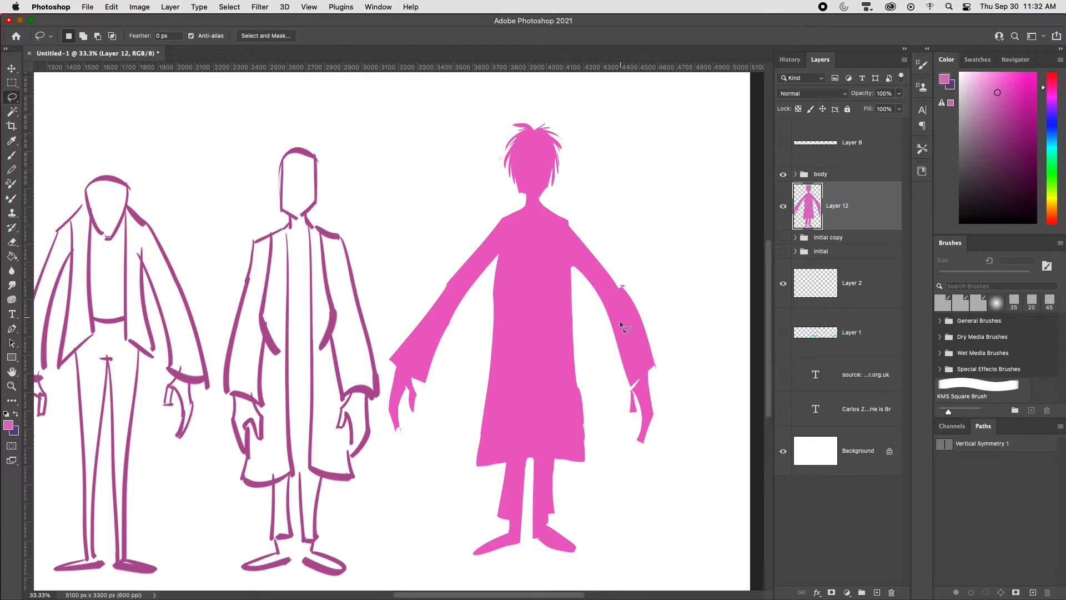
Step: Trim the bump off the coat's edge at the silhouette's hip
mouse_move(578, 379)
left_mouse_down()
mouse_move(583, 456)
mouse_move(596, 381)
left_mouse_up()
key("Delete")
key("super+d")
Step: Add a filled, pointed collar around the silhouette's neck
key("super+minus")
key("super+plus")
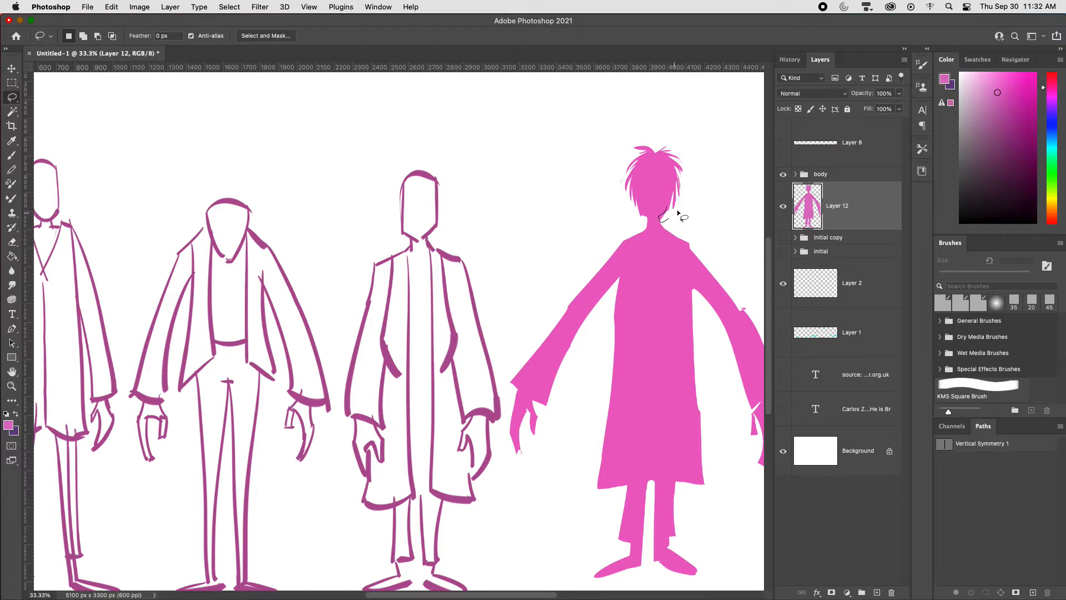
mouse_move(657, 233)
left_mouse_down()
mouse_move(647, 237)
mouse_move(658, 245)
mouse_move(674, 227)
left_mouse_up()
key("alt+BackSpace")
key("super+d")
Step: Add filled pockets with objects sticking out on both sides of the silhouette's coat
left_click_drag(599, 497, 488, 478)
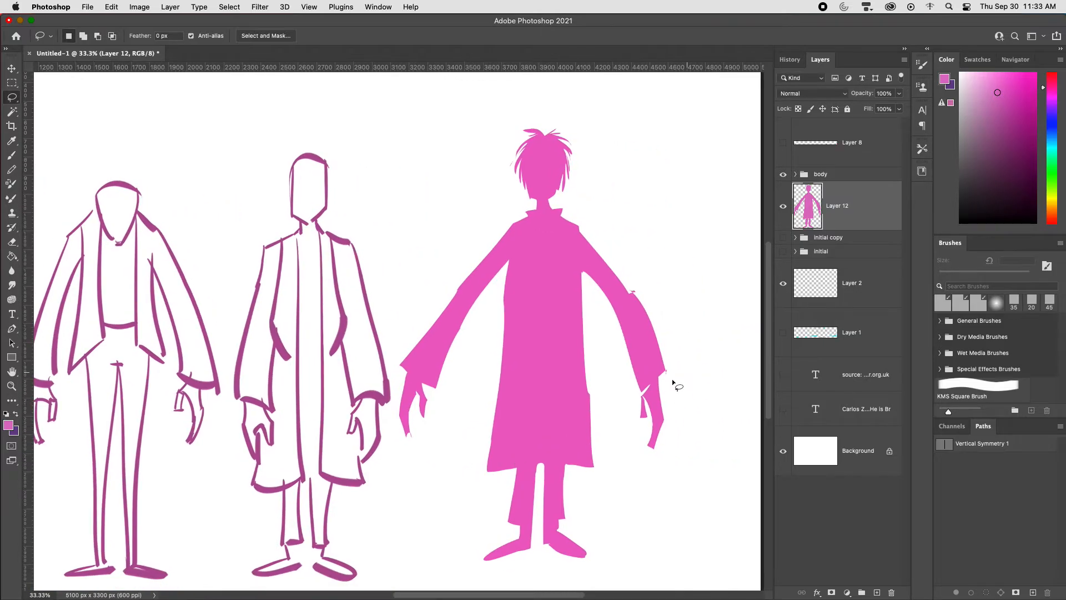
mouse_move(593, 374)
left_mouse_down()
mouse_move(585, 398)
mouse_move(600, 391)
mouse_move(585, 412)
left_mouse_up()
key("alt+BackSpace")
key("super+d")
mouse_move(495, 392)
left_mouse_down()
mouse_move(507, 383)
mouse_move(494, 381)
left_mouse_up()
key("alt+BackSpace")
key("super+d")
Step: Paint larger, rounded shoes over both of the silhouette's feet
key("b")
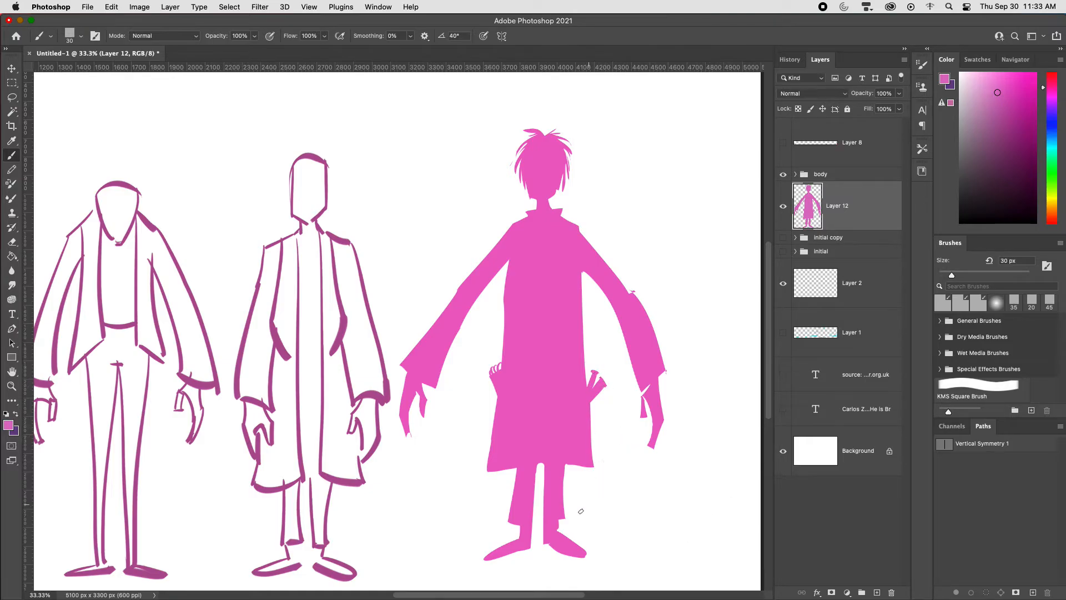
mouse_move(522, 534)
left_mouse_down()
mouse_move(479, 549)
mouse_move(481, 559)
left_mouse_up()
mouse_move(558, 534)
left_mouse_down()
mouse_move(595, 554)
mouse_move(586, 550)
left_mouse_up()
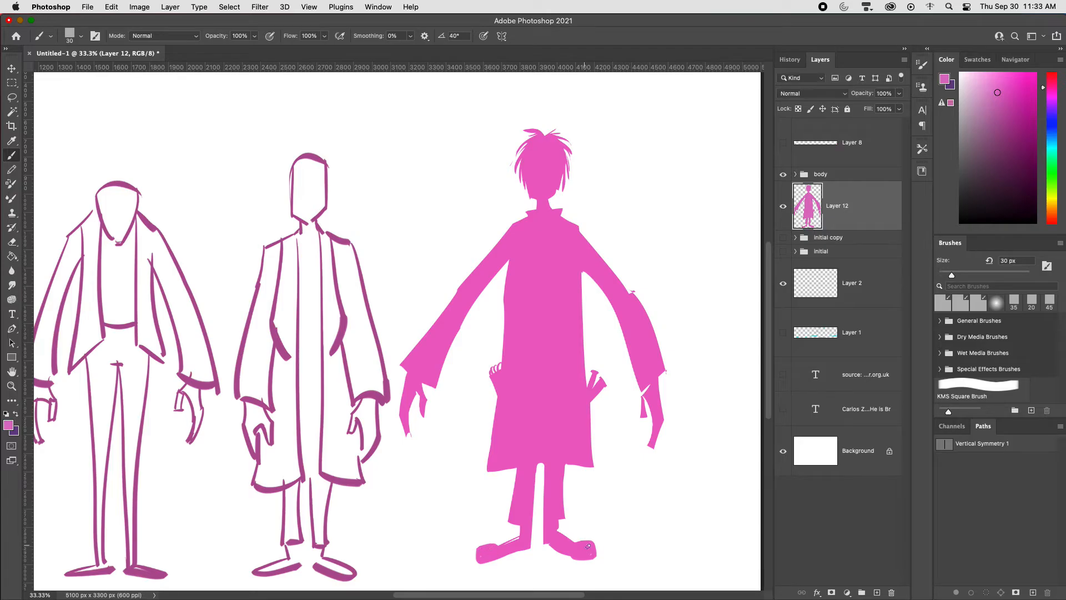
key("super+minus")
key("super+minus")
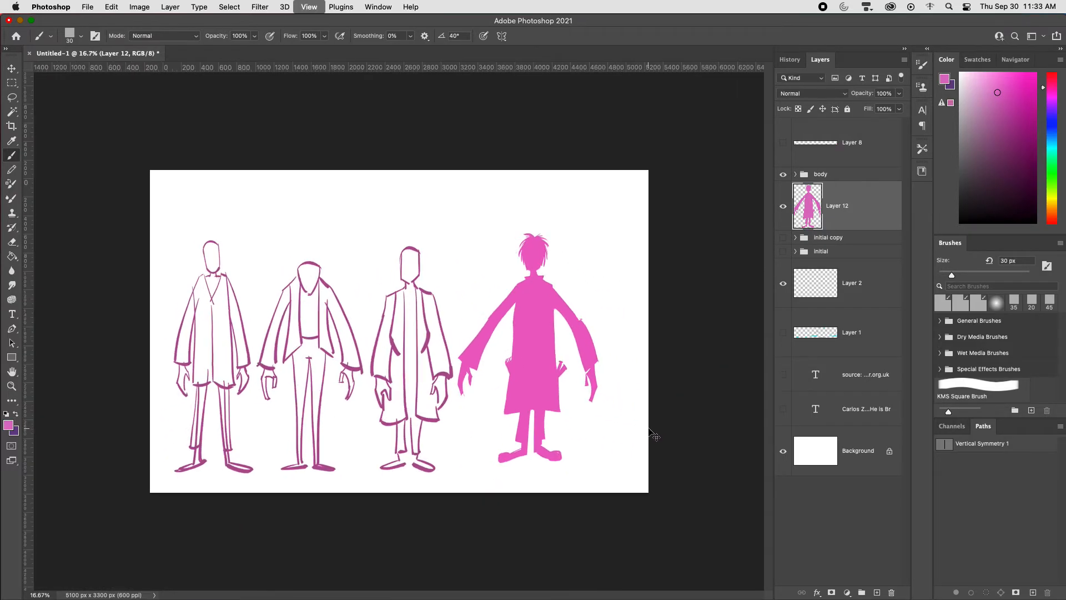
Step: Trim the stray mark off the outer elbow of the silhouette's sleeve with the Lasso tool
key("super+equal")
key("super+equal")
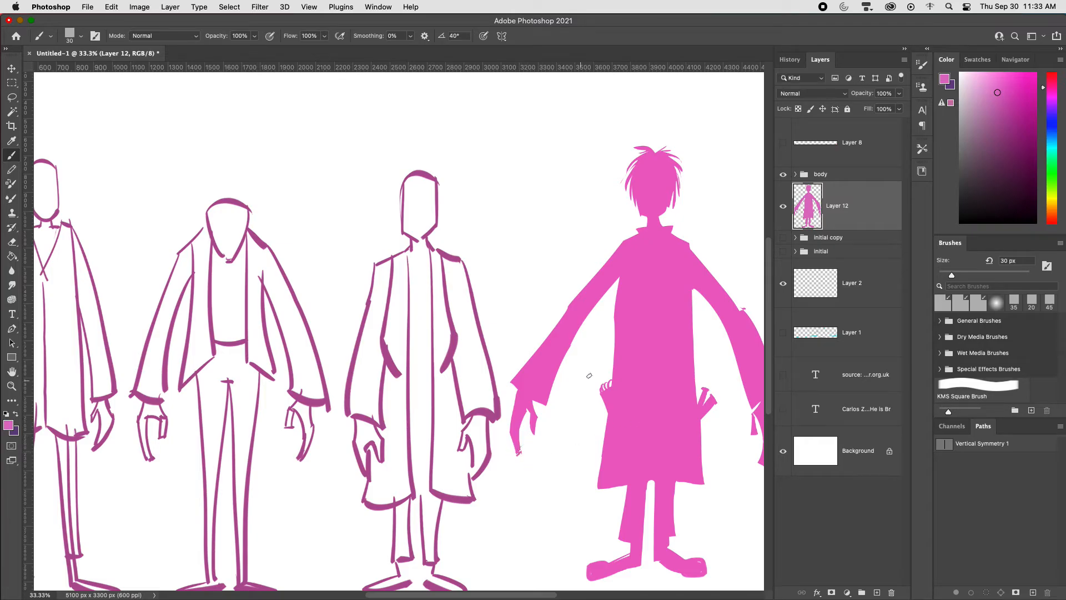
scroll(705, 397, "right", 5)
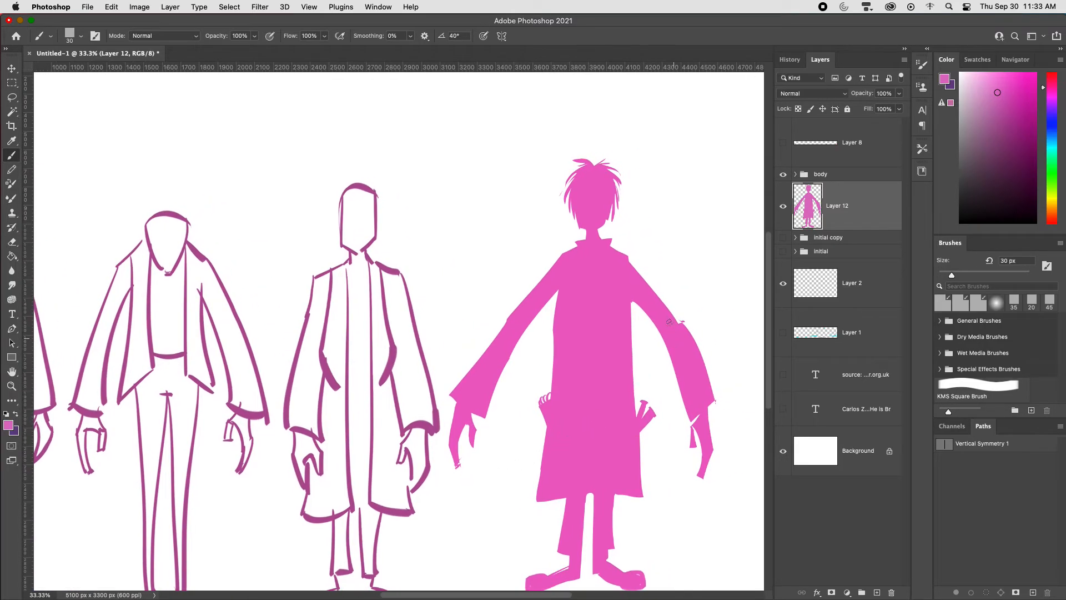
key("l")
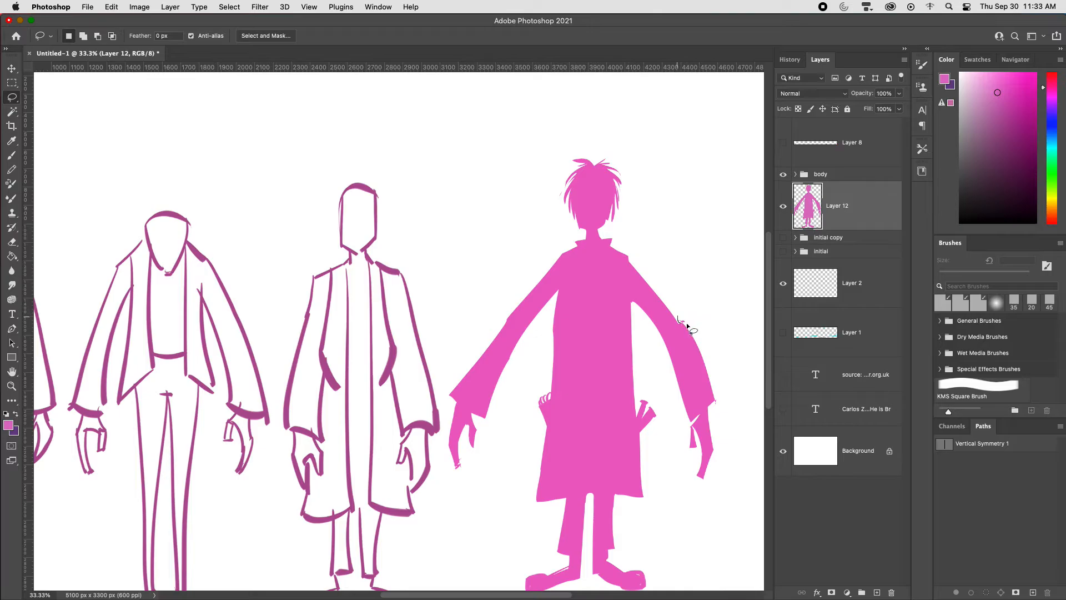
key("super+minus")
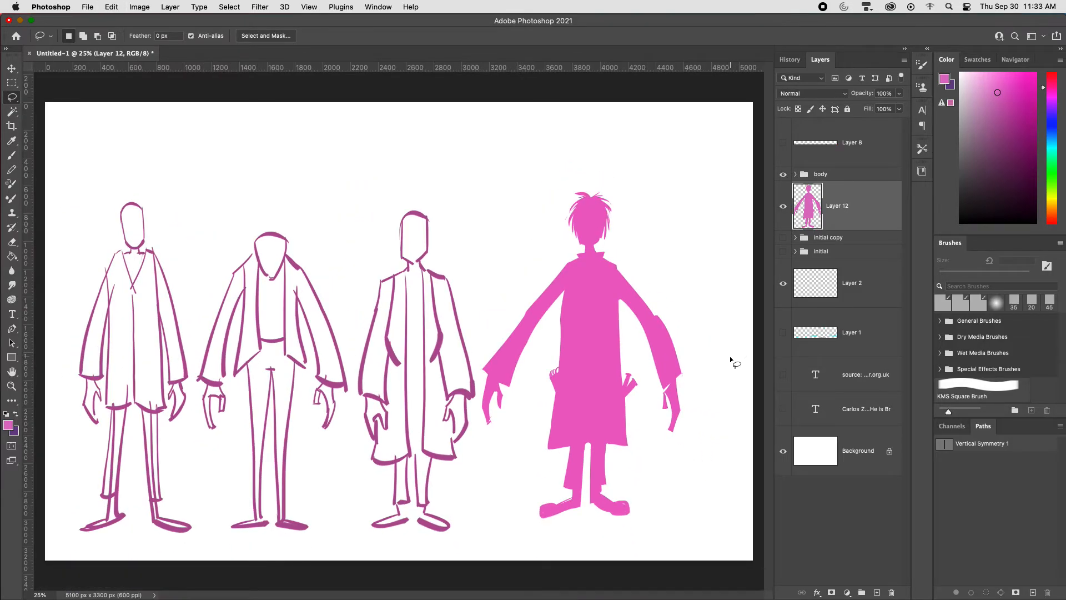
Step: Show the character description text layer and move it directly above Layer 12 in the layer stack
key("super+minus")
key("super+plus")
left_click(780, 420)
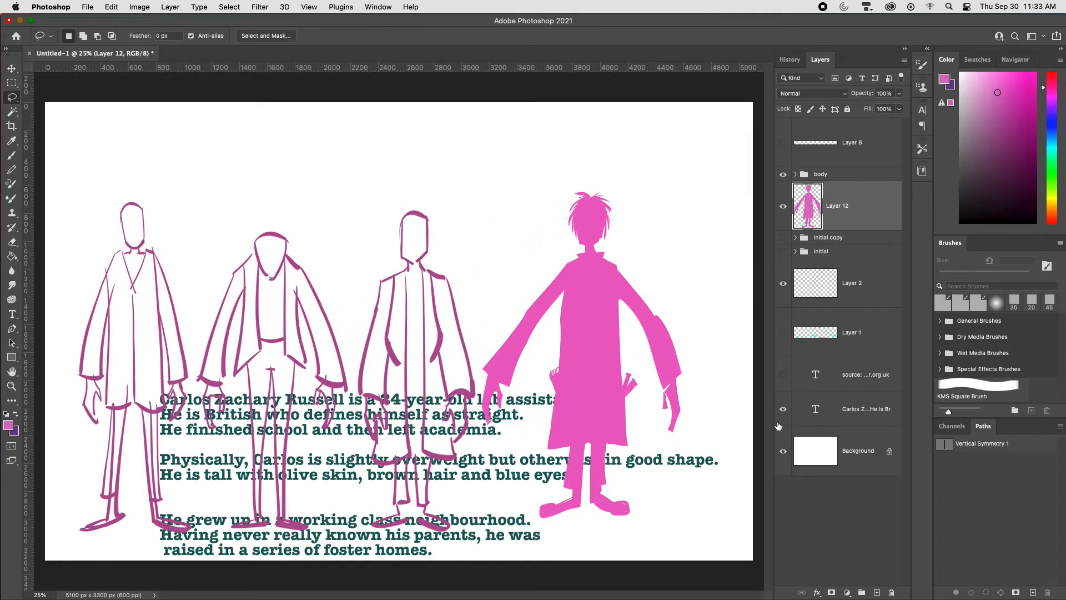
left_click_drag(855, 408, 855, 183)
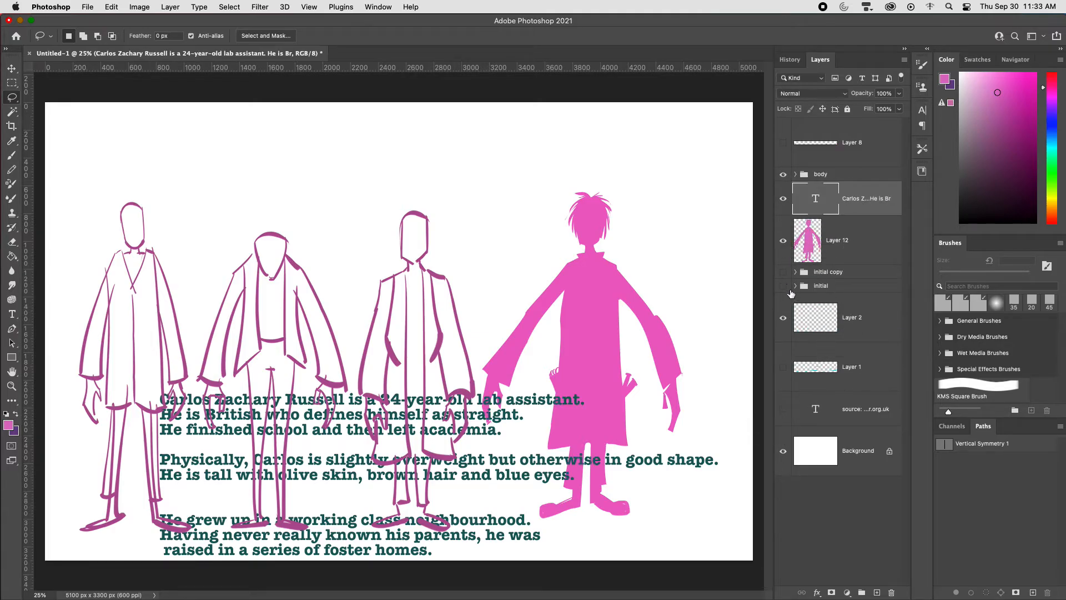
Step: Hide the body group and separate the description text from the silhouette, text to the canvas's upper left, silhouette slightly down and right
left_click(782, 179)
key("v")
left_click_drag(473, 462, 393, 197)
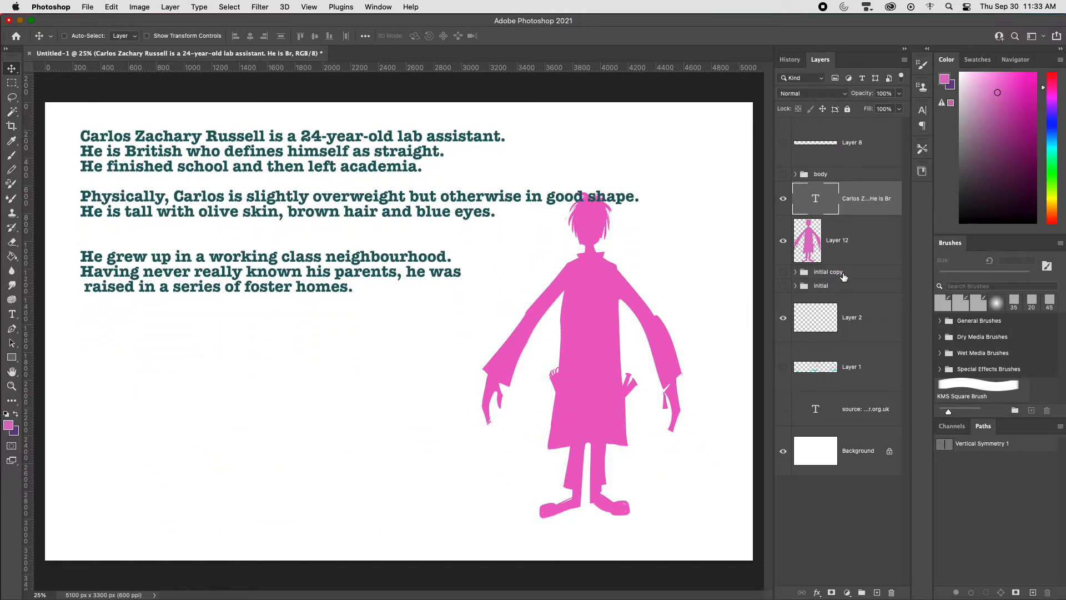
left_click(844, 253)
left_click_drag(639, 340, 653, 361)
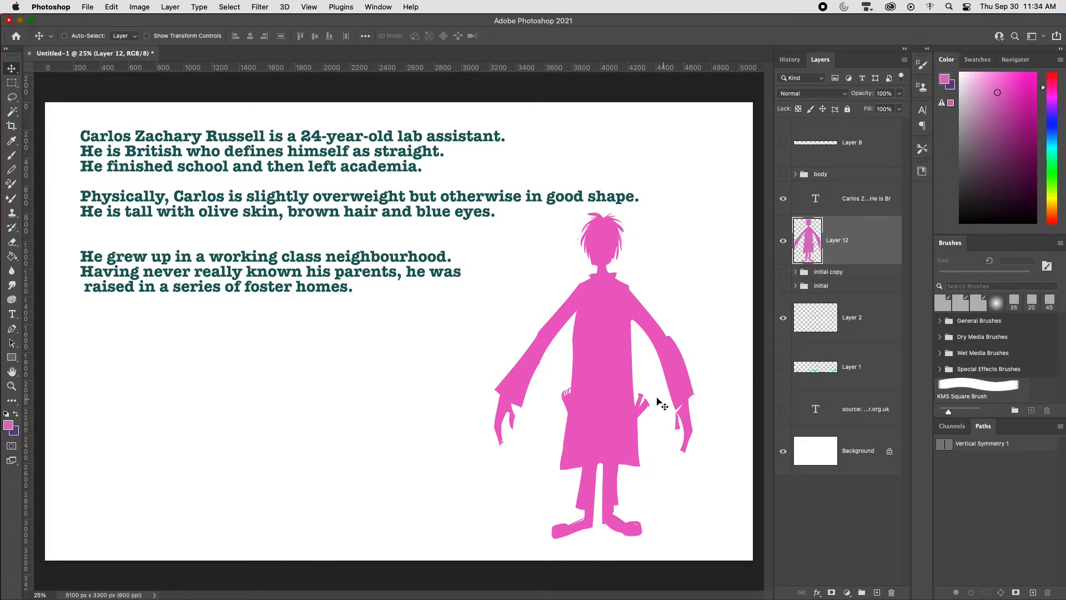
Step: Cut the silhouette below the waist, paste it on a new layer back in place, and widen it to about 119%
key("l")
mouse_move(561, 379)
left_mouse_down()
mouse_move(636, 371)
mouse_move(662, 389)
mouse_move(662, 494)
mouse_move(628, 562)
mouse_move(528, 535)
mouse_move(569, 380)
left_mouse_up()
key("ctrl+x")
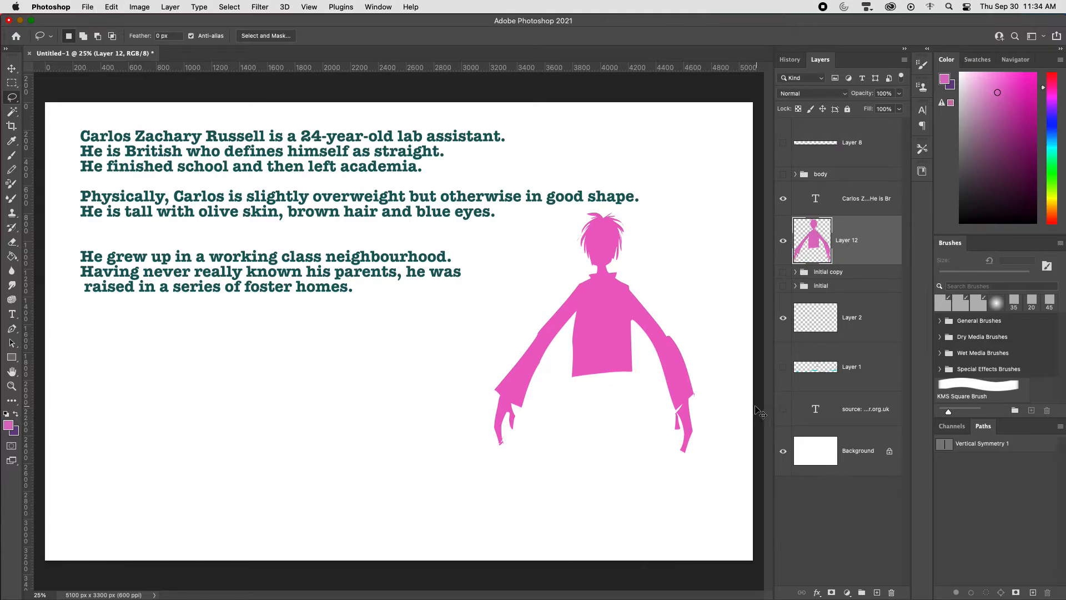
key("ctrl+v")
key("v")
mouse_move(434, 339)
left_mouse_down()
mouse_move(635, 469)
mouse_move(650, 461)
mouse_move(637, 444)
left_mouse_up()
key("ctrl+t")
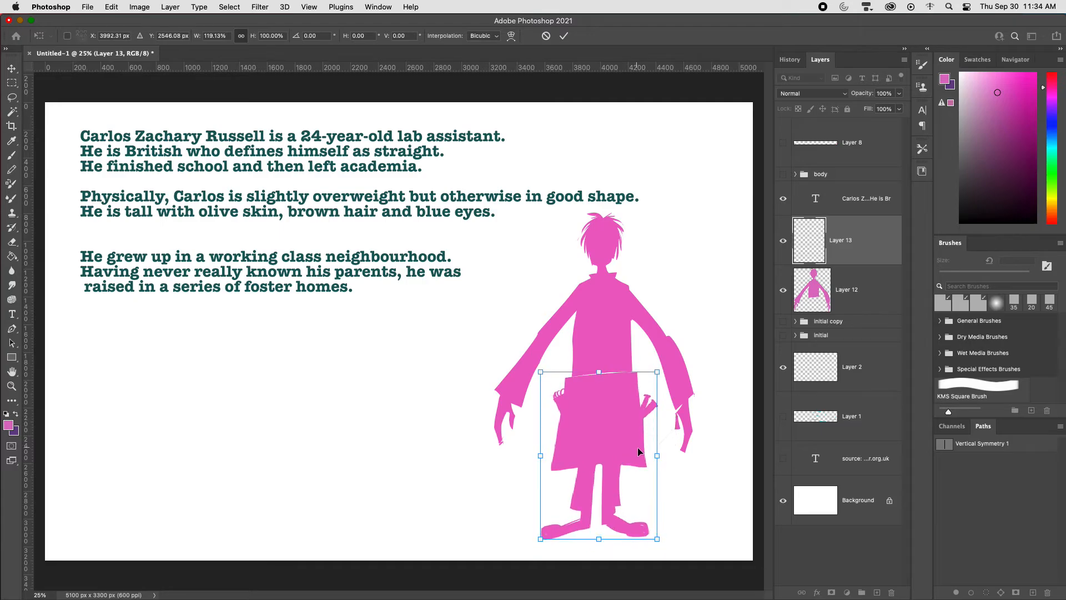
key("Return")
Step: Paint the coat's sides to blend the waist join, and merge the upper and lower body layers
key("b")
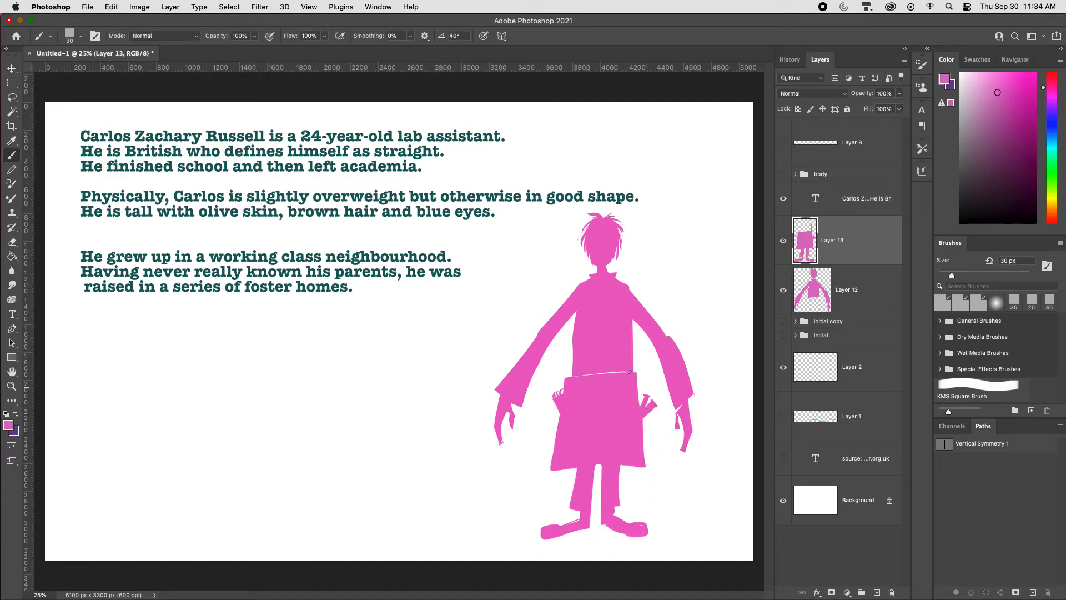
left_click_drag(632, 312, 636, 373)
mouse_move(574, 327)
left_mouse_down()
mouse_move(568, 377)
mouse_move(573, 315)
left_mouse_up()
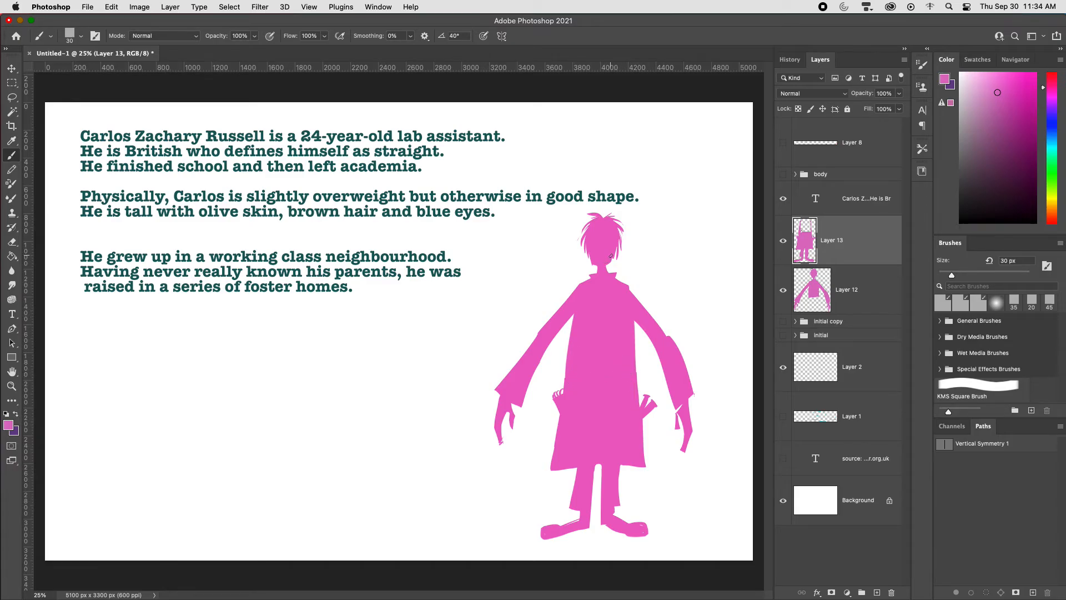
left_click(856, 294, "shift")
key("super+e")
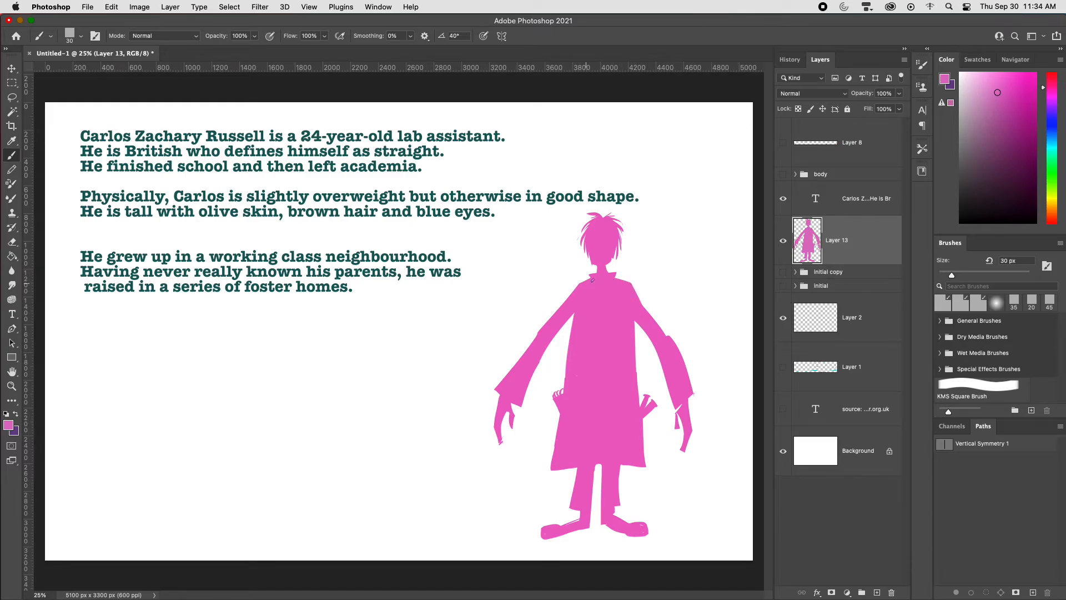
Step: Paint wider, flared lower sleeves on both of the silhouette's arms and fill them with pink
key("super+z")
left_click_drag(632, 318, 662, 416)
key("super+z")
mouse_move(640, 326)
left_mouse_down()
mouse_move(668, 419)
mouse_move(680, 406)
left_mouse_up()
key("g")
left_click(669, 404)
key("b")
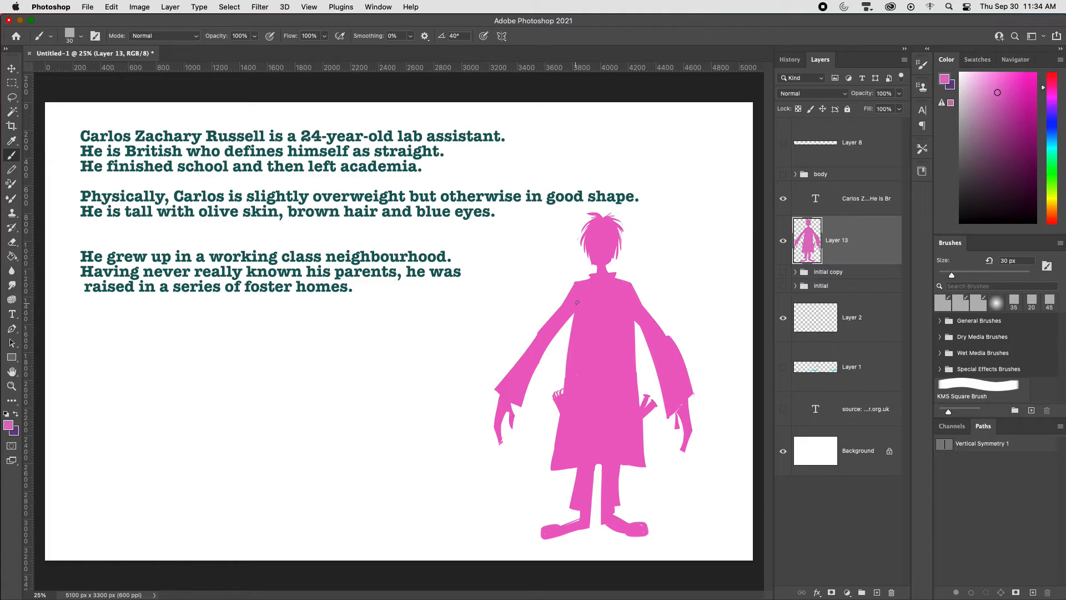
left_click_drag(567, 321, 530, 407)
key("g")
left_click(532, 391)
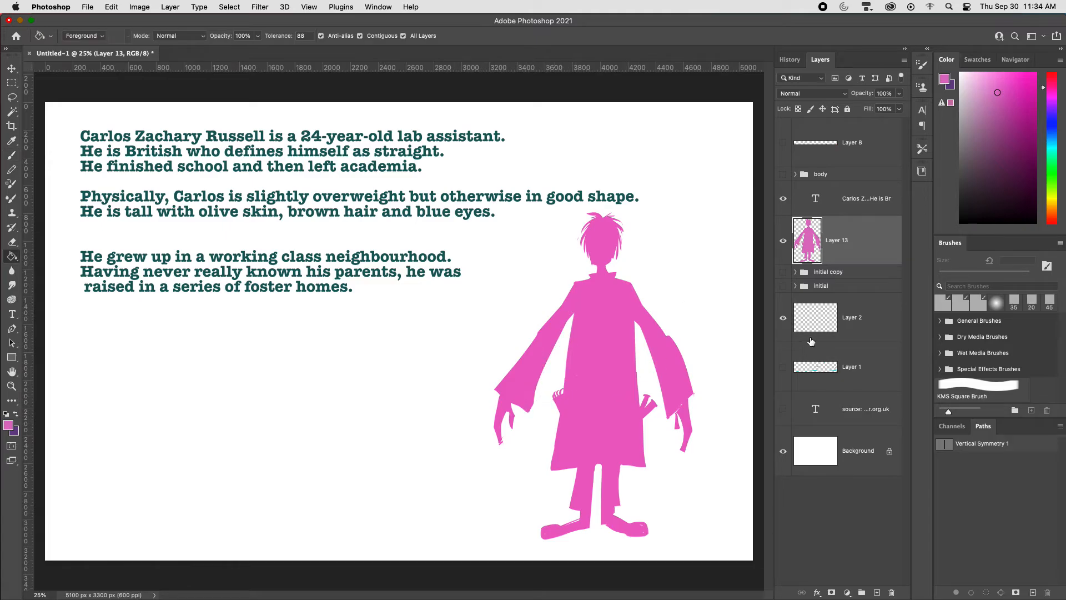
Step: Smooth the outer edge of the right-hand sleeve and trim the area between its cuff and hand
key("b")
key("l")
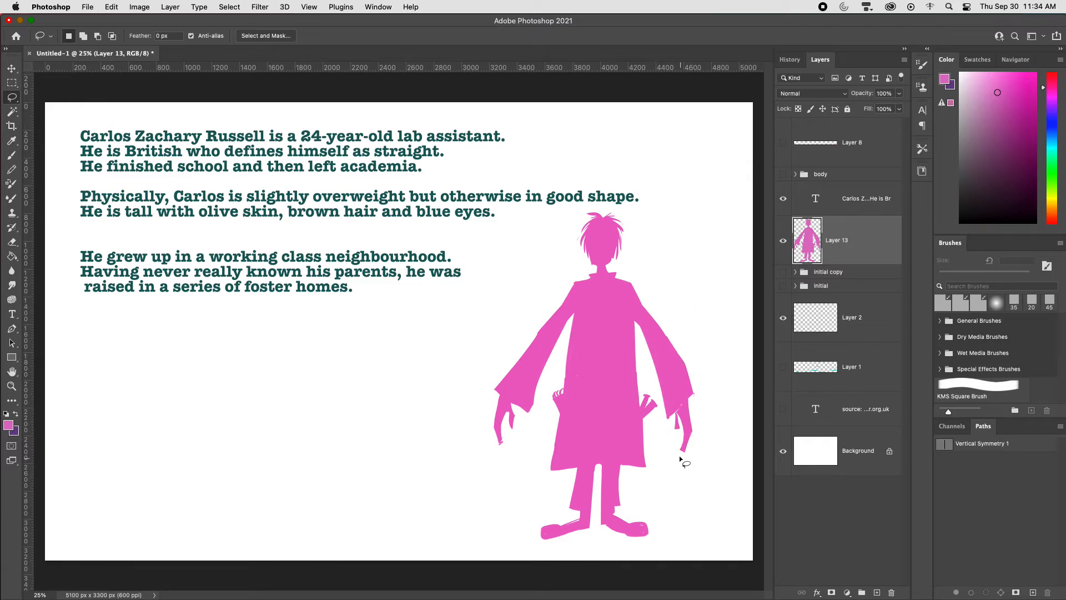
left_click_drag(674, 417, 678, 412)
key("b")
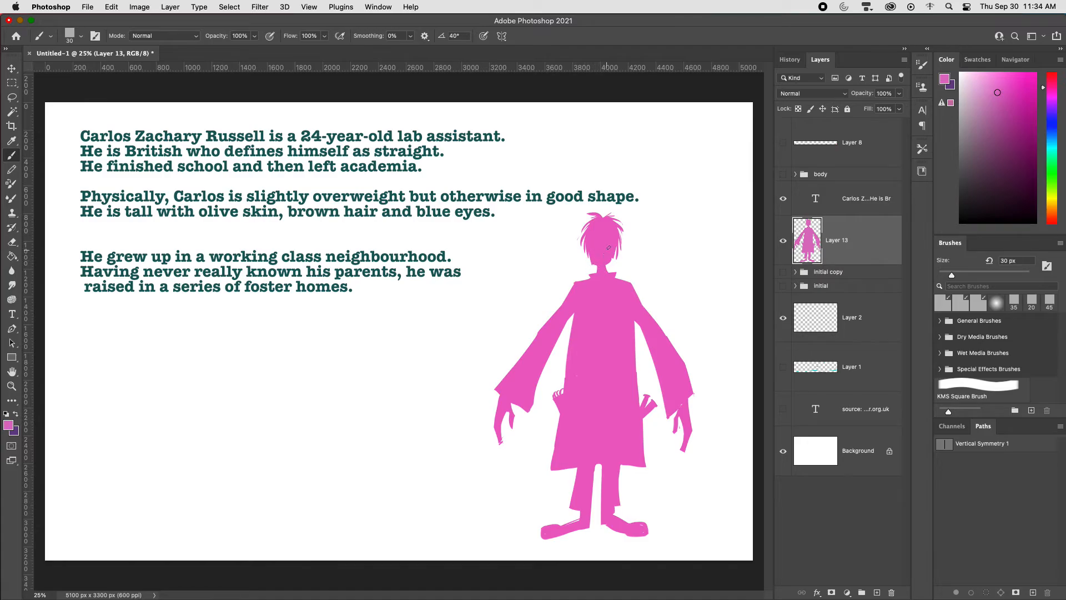
Step: Trim the silhouette's jaw and neck into a narrower, tapered shape
key("l")
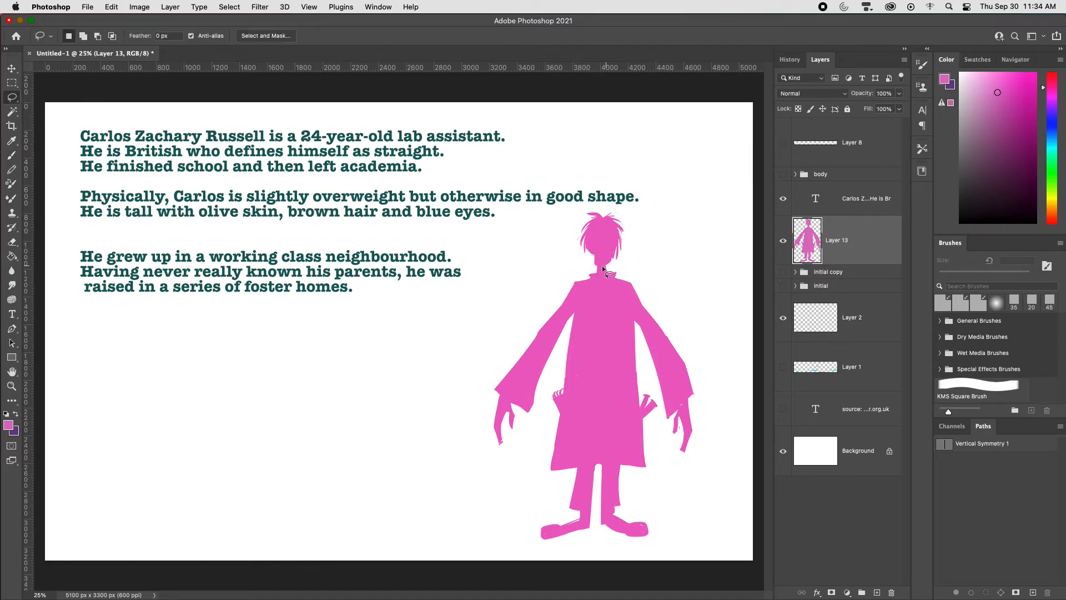
left_click_drag(606, 267, 606, 261)
key("b")
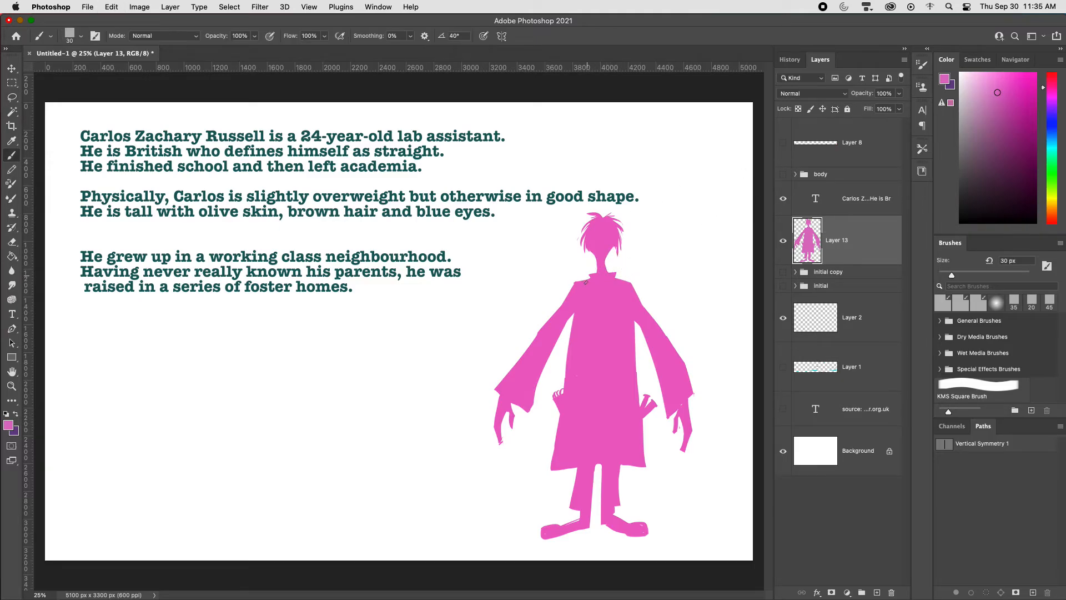
Step: Paint a wider collar around the neck and add a pencil-like stick poking out of the silhouette's hair
left_click_drag(582, 269, 617, 280)
key("super+z")
left_click_drag(576, 222, 583, 230)
key("super+z")
left_click_drag(577, 221, 580, 222)
key("super+equal")
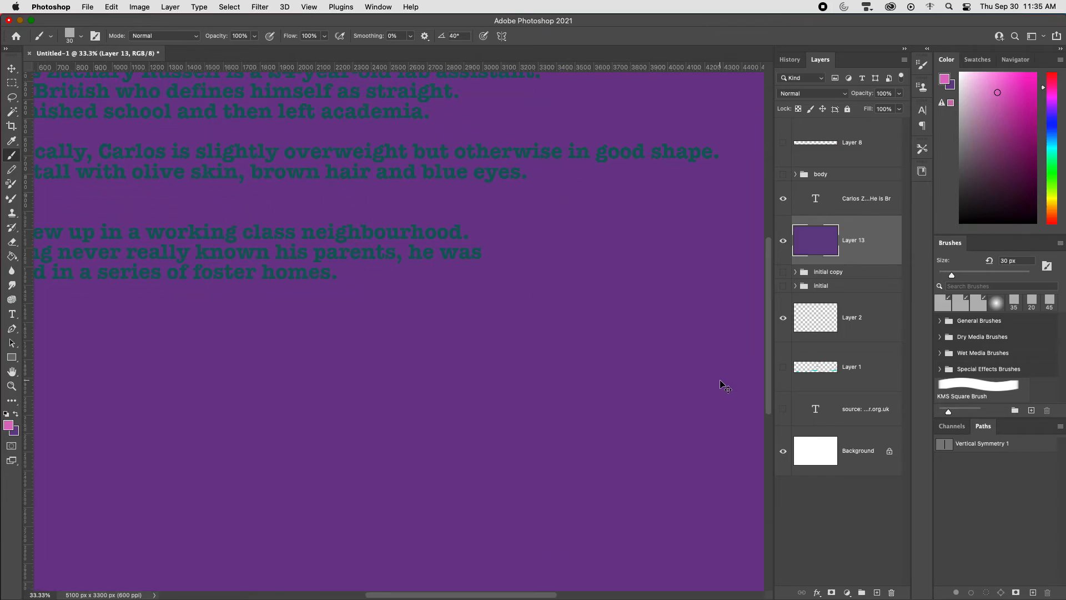
key("super+equal")
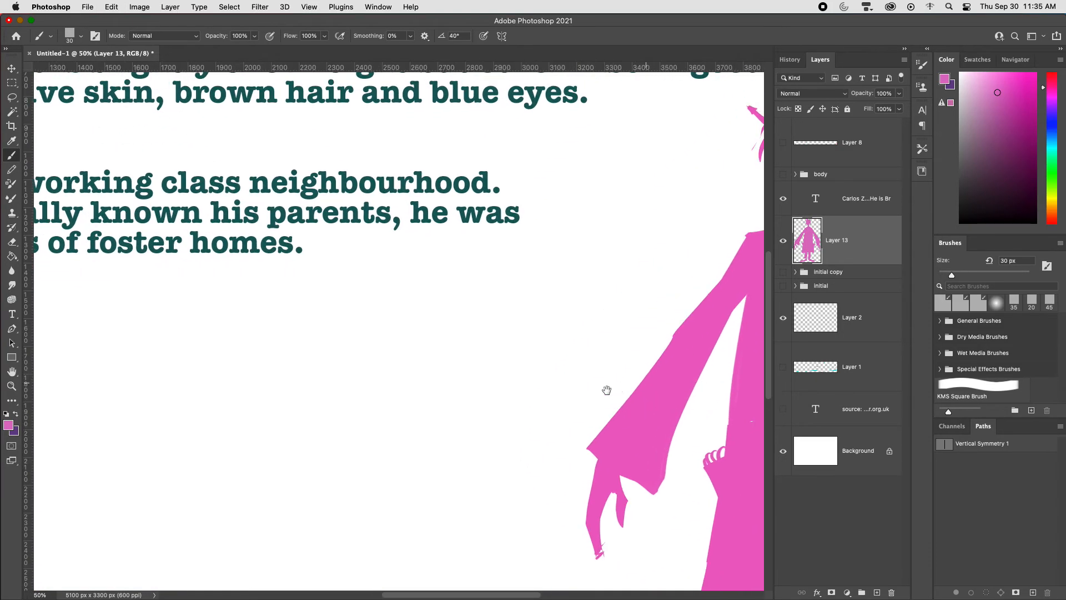
left_click_drag(607, 390, 374, 438)
key("super+equal")
key("super+minus")
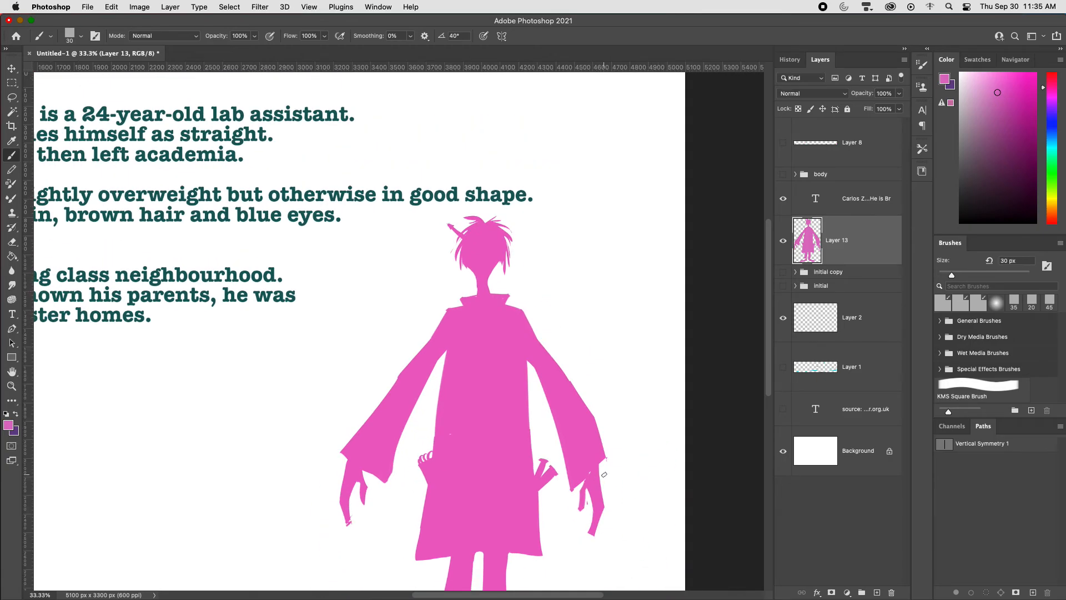
key("super+minus")
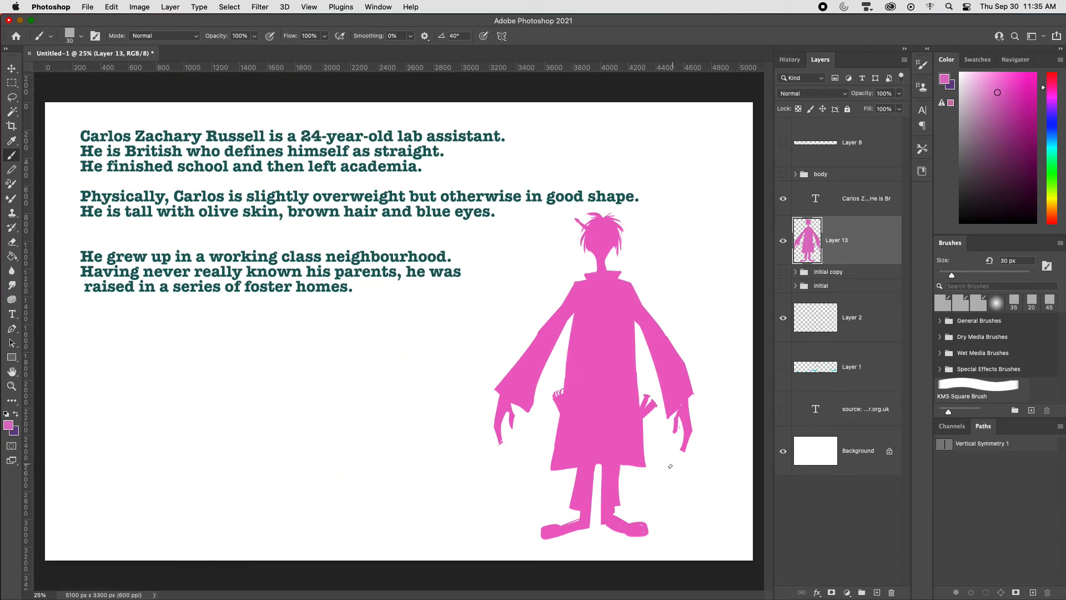
Step: Move the silhouette left toward the canvas's center and cut a narrow slit up the middle of the coat's lower half
key("v")
left_click_drag(656, 454, 607, 461)
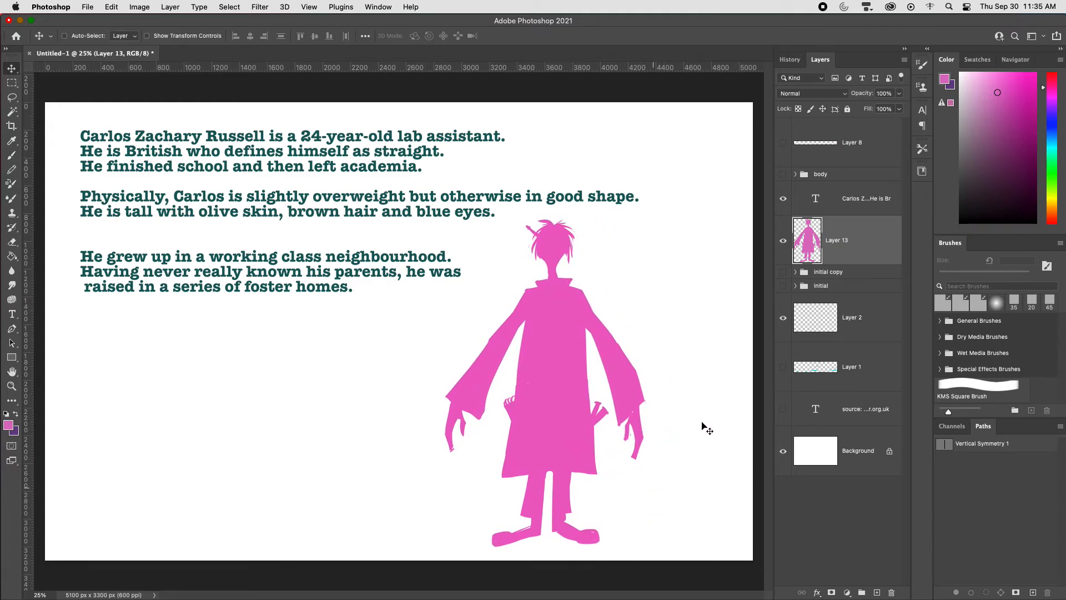
key("l")
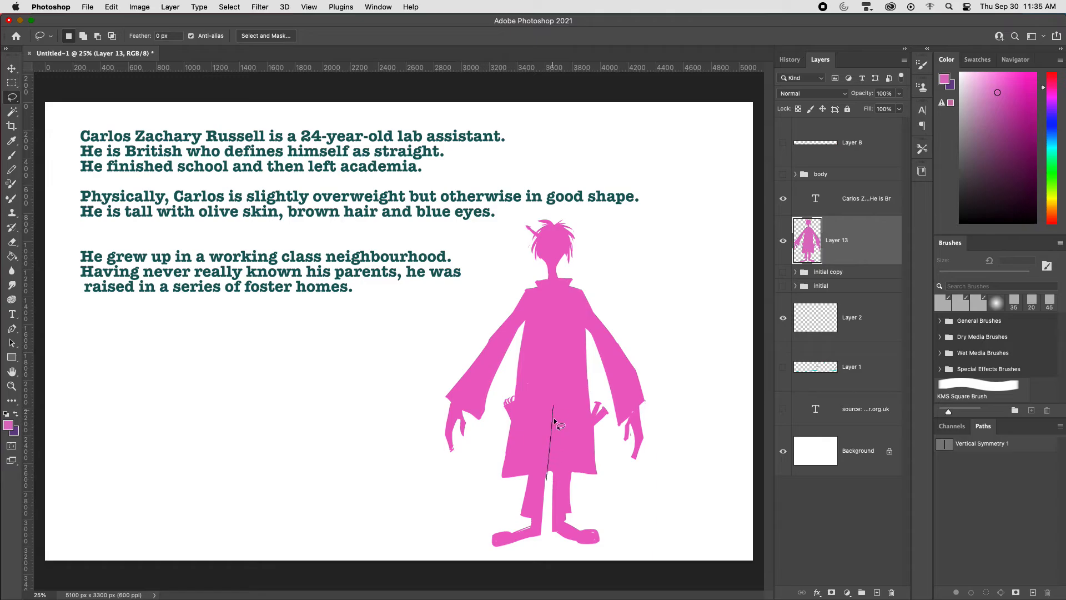
left_click_drag(553, 418, 555, 495)
key("super+x")
key("v")
mouse_move(586, 469)
left_mouse_down()
mouse_move(597, 471)
mouse_move(565, 472)
left_mouse_up()
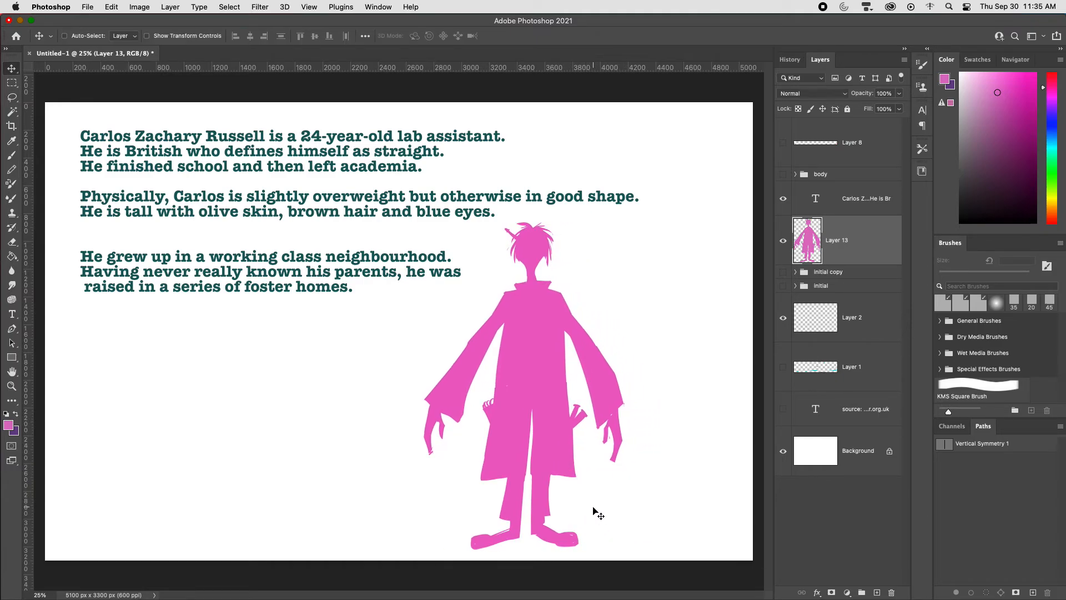
Step: Paint loose, curling laces on both shoes and add extra strands on top of the silhouette's hair
key("b")
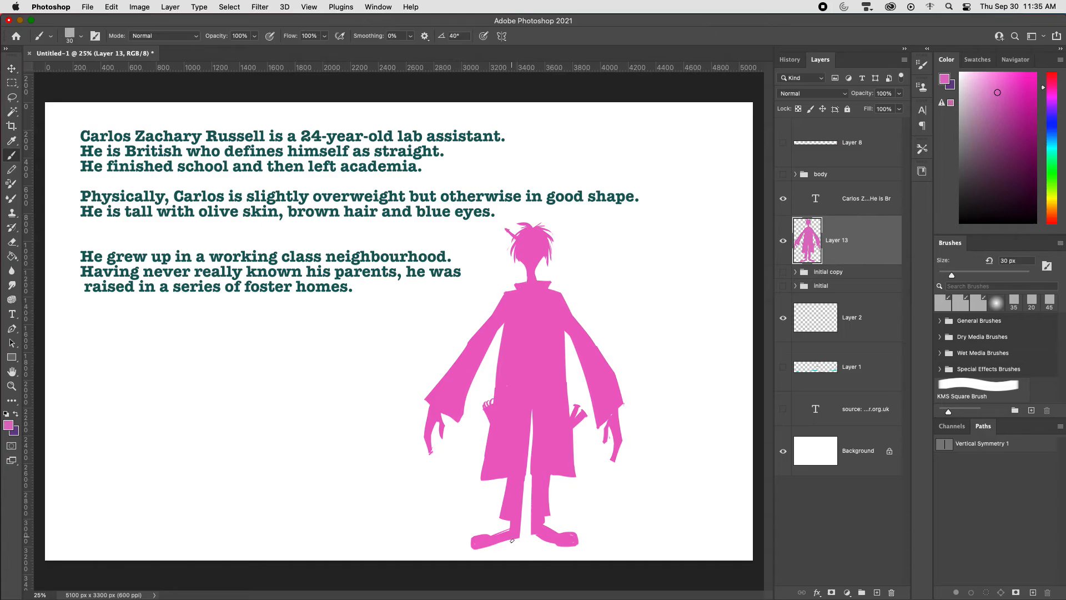
mouse_move(541, 541)
left_mouse_down()
mouse_move(533, 536)
mouse_move(549, 531)
left_mouse_up()
mouse_move(503, 532)
left_mouse_down()
mouse_move(492, 529)
mouse_move(566, 527)
left_mouse_up()
key("super+z")
key("super+z")
mouse_move(492, 534)
left_mouse_down()
mouse_move(528, 520)
mouse_move(573, 526)
left_mouse_up()
left_click_drag(534, 223, 544, 231)
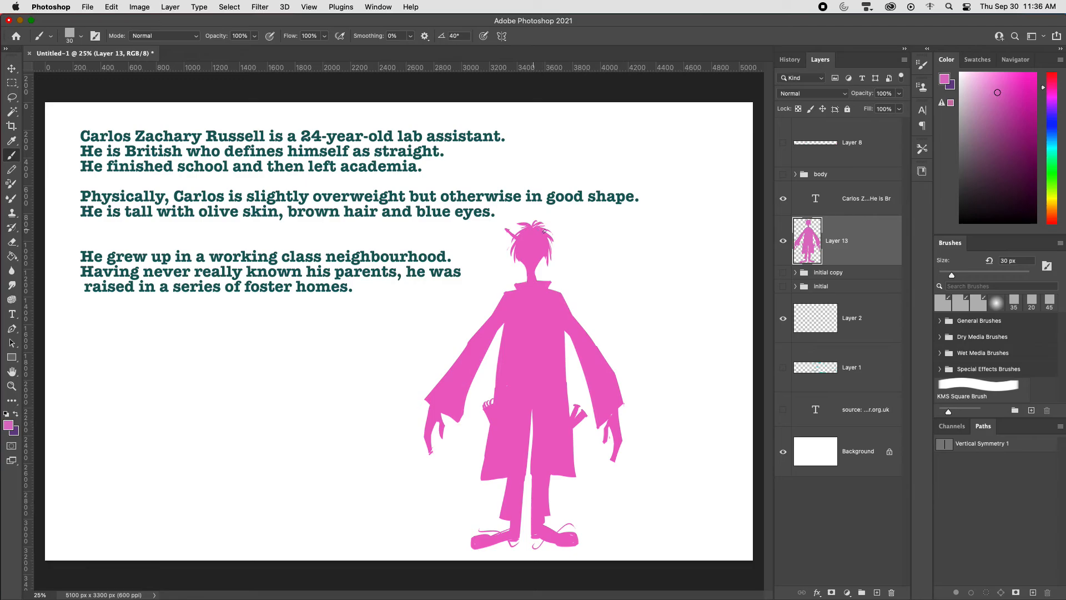